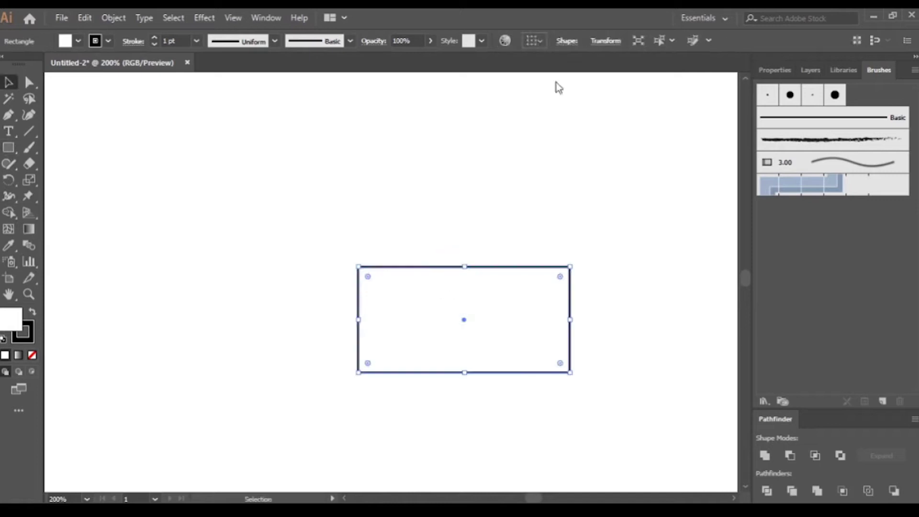
- Slant the body's right side into a trapezoid and round its corners to 10 pt
click(28, 82)
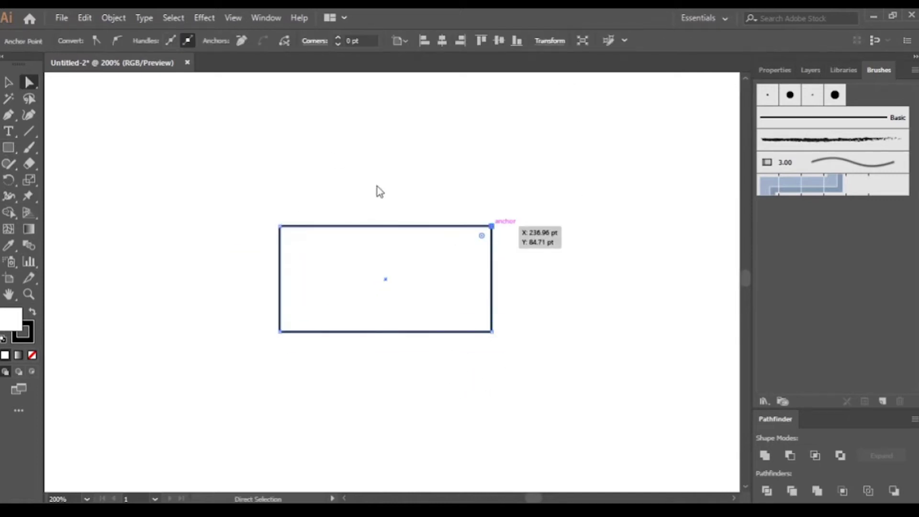
key(shift+Left)
key(shift+Left)
click(365, 235)
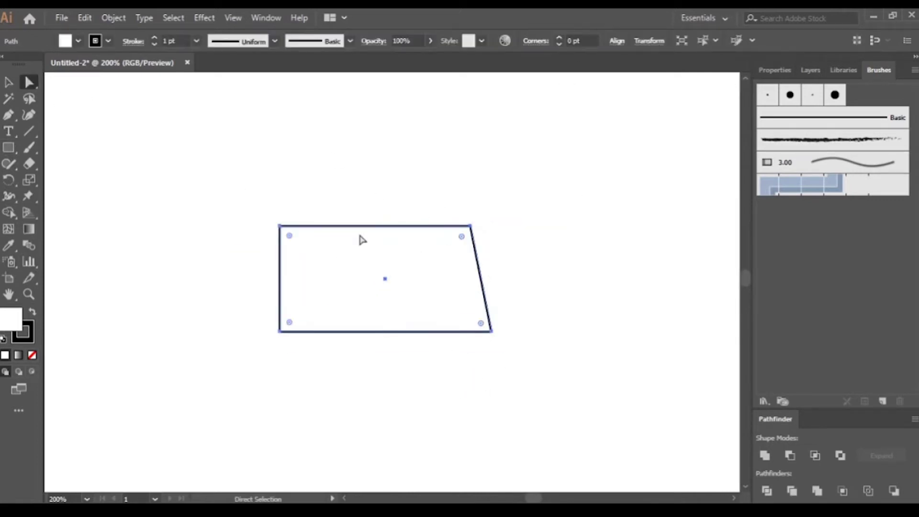
text(0)
key(Return)
- Draw a small rounded bumper at the lower left and place a wheel circle beneath it
key(m)
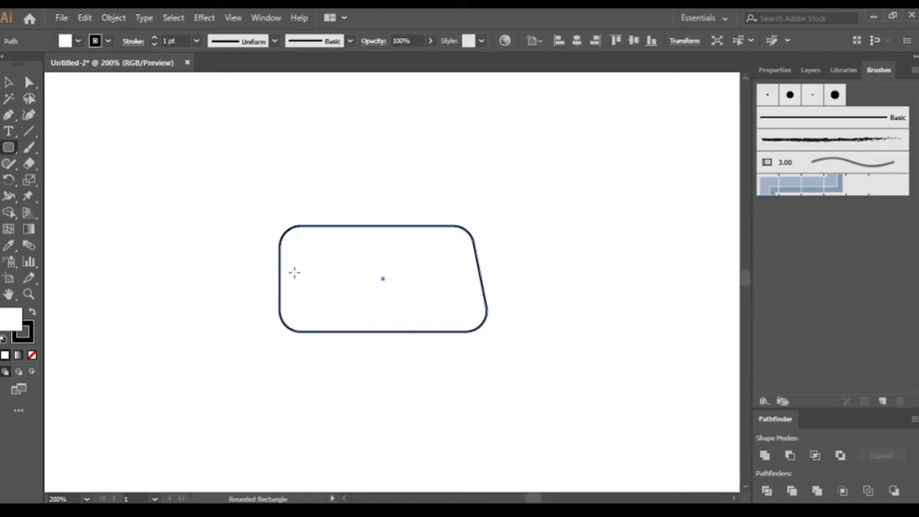
key(ctrl+plus)
mouse_move(161, 325)
mouse_down()
mouse_move(212, 353)
mouse_move(607, 360)
mouse_up()
key(v)
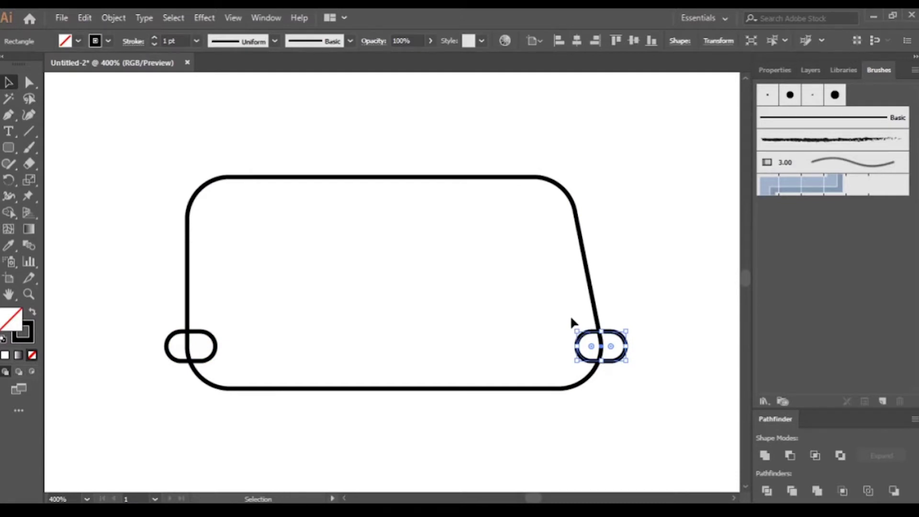
drag(243, 416, 322, 338)
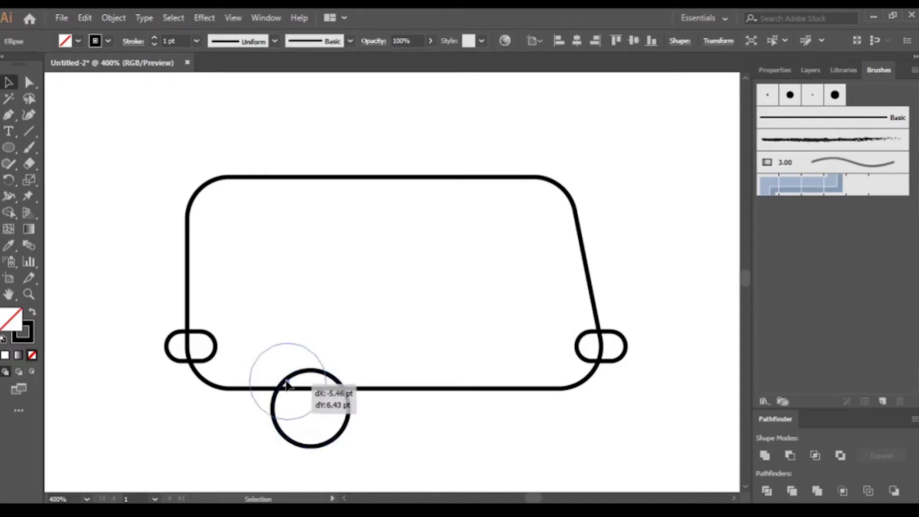
- Build a three-ring concentric wheel, group it, and copy it to the right side
drag(255, 404, 310, 349)
key(v)
key(l)
drag(265, 395, 301, 359)
key(v)
mouse_move(255, 433)
mouse_down()
mouse_move(328, 393)
mouse_move(514, 394)
mouse_up()
key(ctrl+g)
- Draw a long rounded belt-line bar across the body and copy it up near the roof
click(9, 148)
drag(175, 286, 602, 310)
key(v)
drag(389, 310, 391, 213)
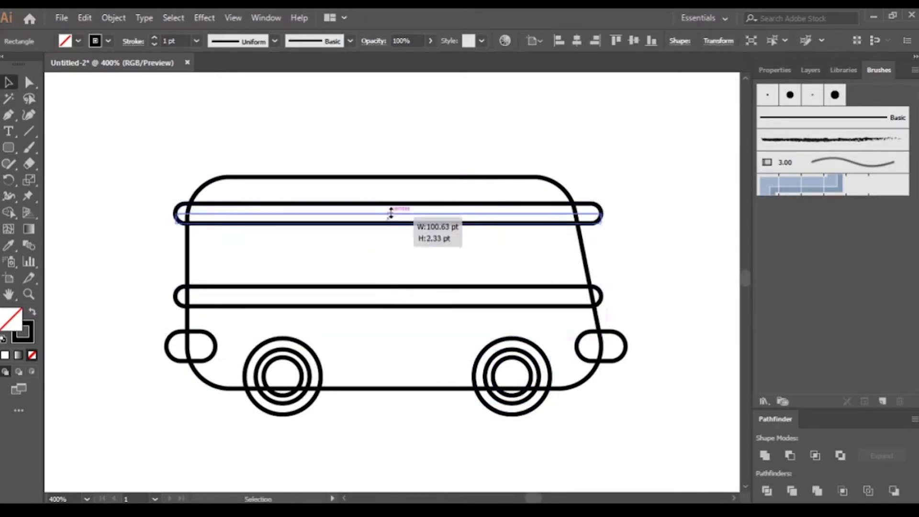
key(ctrl+plus)
key(a)
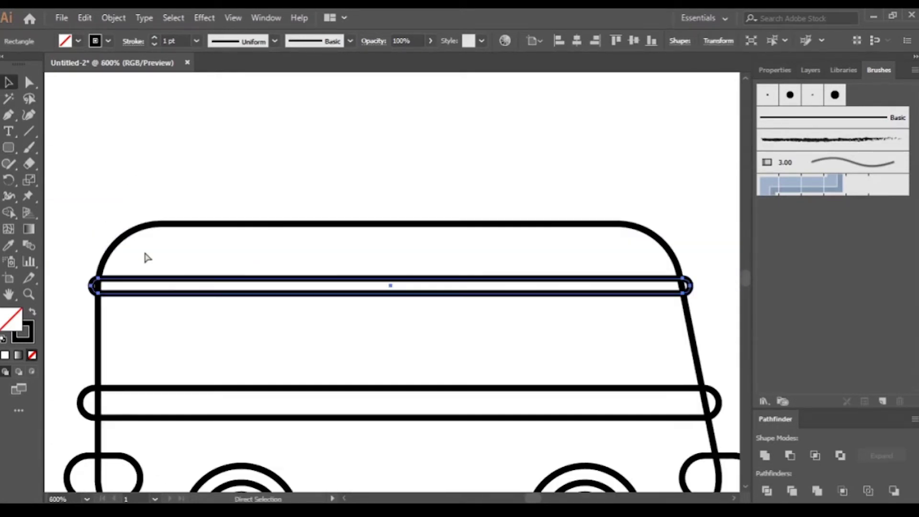
key(ctrl+minus)
key(ctrl+minus)
key(v)
- Thin all the van outlines to a 0.5 pt stroke
key(ctrl+a)
click(154, 44)
click(154, 44)
key(ctrl+shift+a)
- Shorten the roof strip to fit inside the roof and place a window copy beside the front window
click(525, 265)
key(ctrl+plus)
key(ctrl+plus)
mouse_move(613, 295)
mouse_down()
mouse_move(530, 267)
mouse_move(251, 275)
mouse_up()
mouse_move(222, 220)
mouse_down()
mouse_move(473, 242)
mouse_move(557, 286)
mouse_up()
key(ctrl+minus)
key(ctrl+minus)
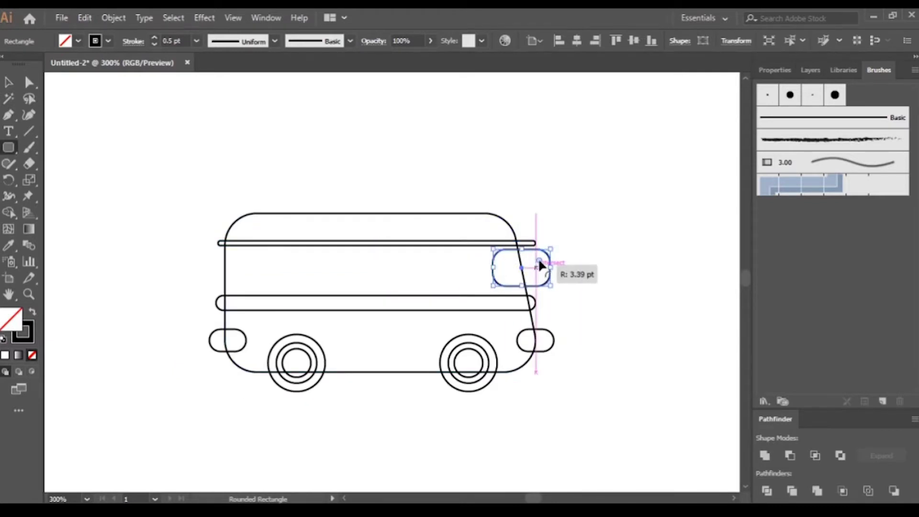
drag(485, 277, 468, 277)
- Draw the counter rectangle over the belt line and widen its bottom into a trapezoid
key(m)
drag(259, 296, 416, 324)
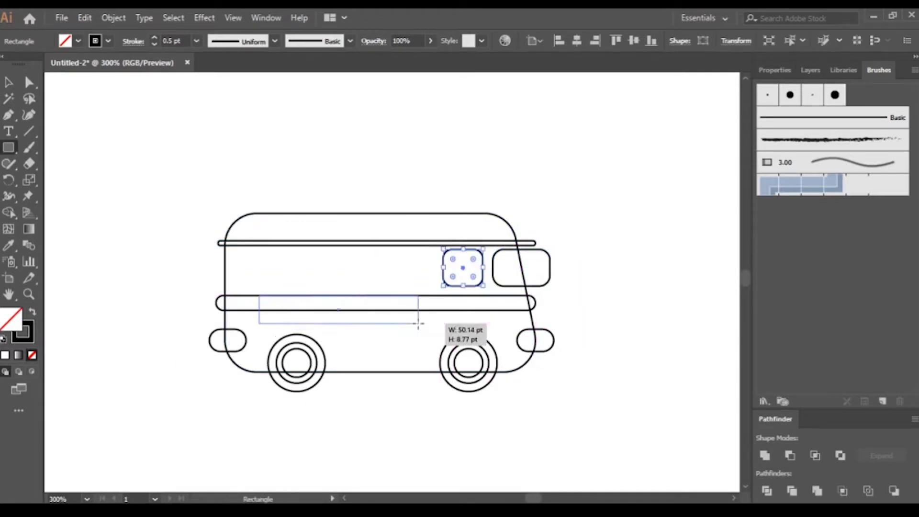
key(a)
click(415, 325)
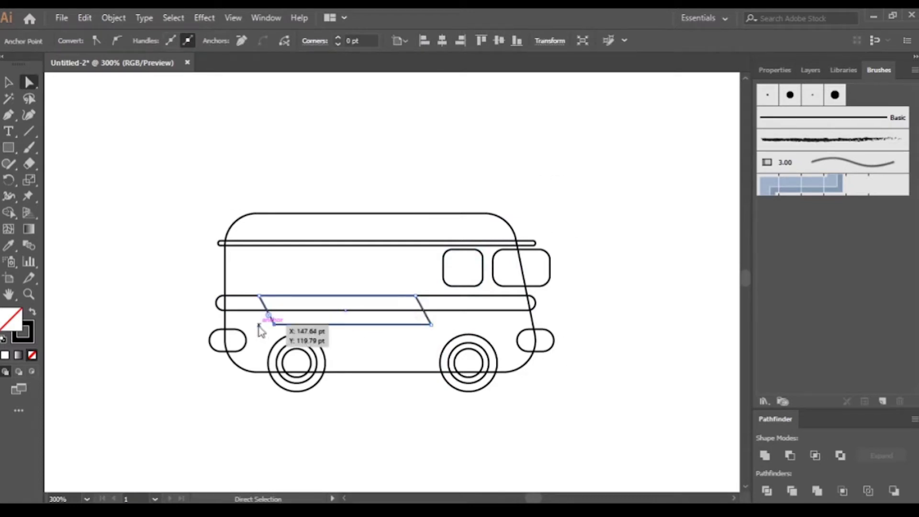
drag(273, 324, 245, 325)
key(ctrl+plus)
- Draw a thin sill beneath the counter trapezoid
key(m)
drag(280, 281, 532, 290)
key(z)
drag(428, 294, 385, 320)
key(ctrl+minus)
- Draw the serving window above the counter and a small rear step near the bumper
key(m)
mouse_move(285, 238)
mouse_down()
mouse_move(439, 186)
mouse_move(494, 181)
mouse_up()
key(a)
click(494, 182)
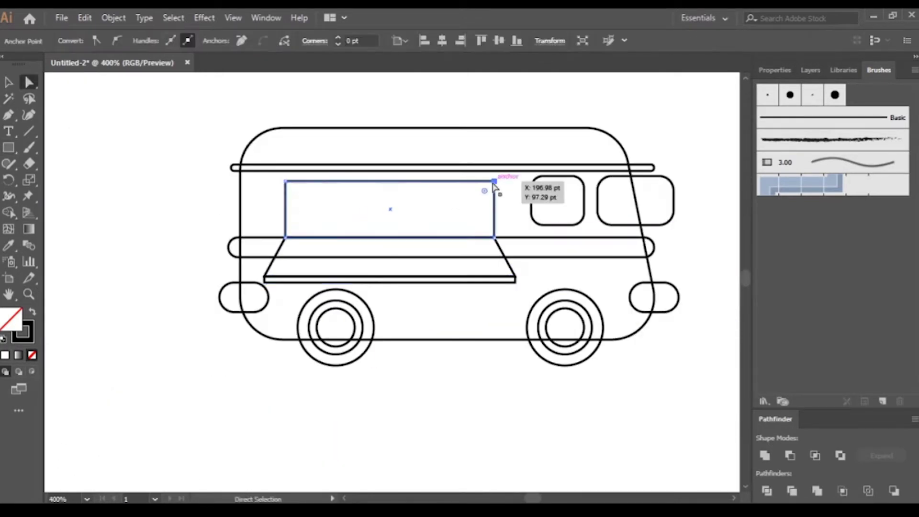
key(m)
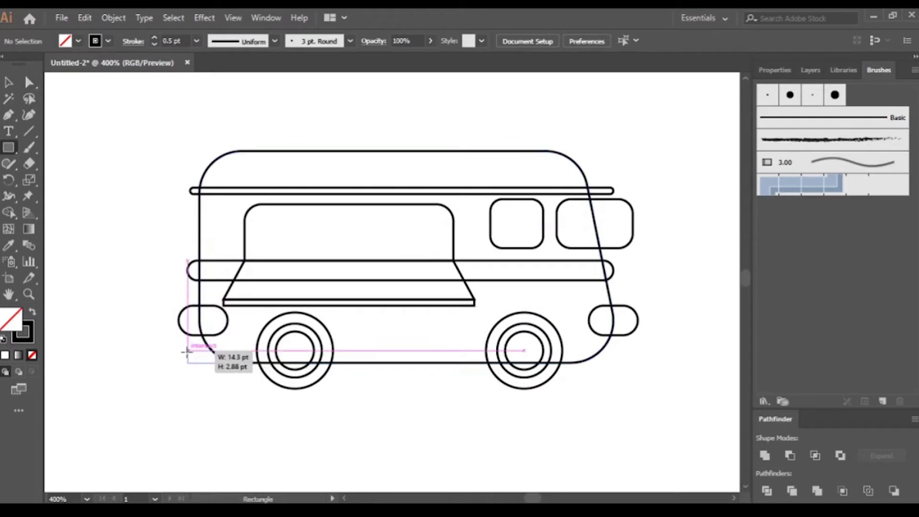
drag(249, 351, 194, 356)
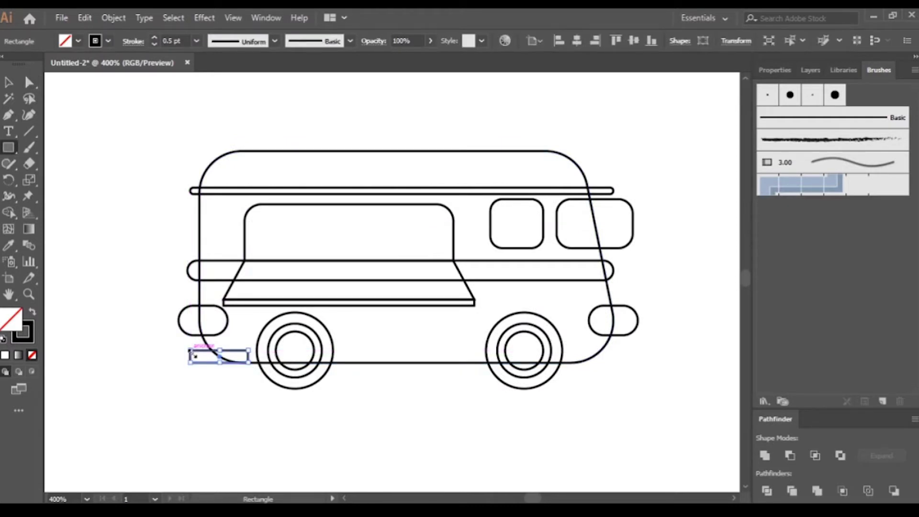
- Copy a side window to the left, raise the roof rail, and make both side windows taller
key(v)
mouse_move(624, 247)
mouse_down()
mouse_move(230, 244)
mouse_move(599, 232)
mouse_up()
drag(600, 190, 599, 178)
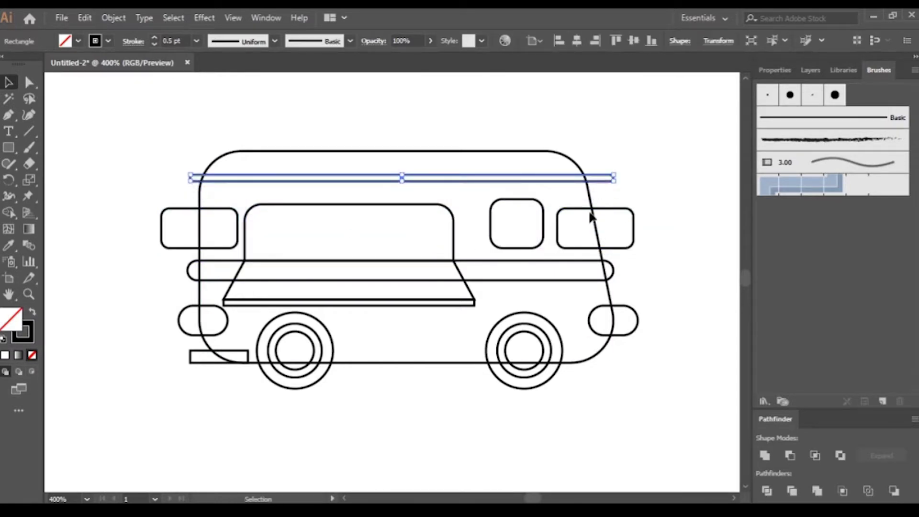
click(602, 213)
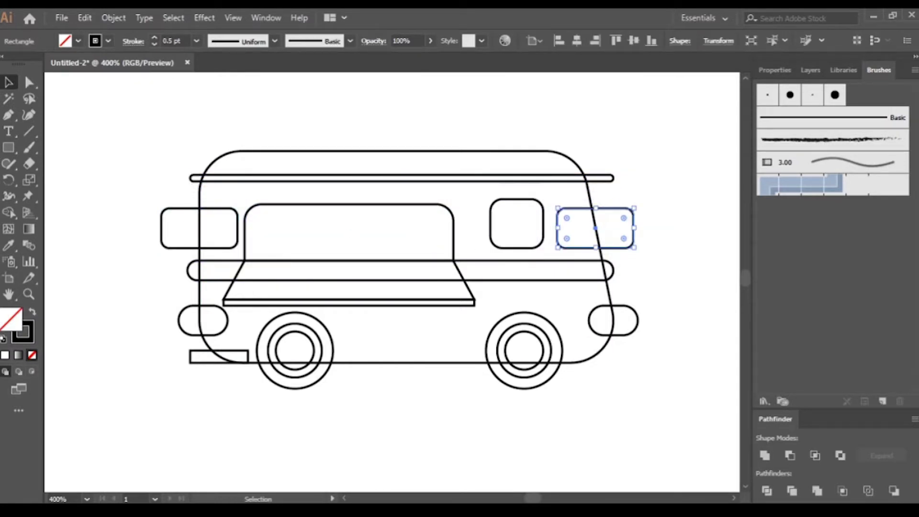
drag(595, 208, 595, 199)
click(200, 225)
drag(199, 209, 200, 199)
- Shift the serving window and counter right and make the serving window taller
click(454, 231)
click(466, 302)
shift+click(452, 240)
drag(452, 240, 473, 240)
drag(371, 204, 370, 192)
- Paste a serving-window copy in front as an inner frame and adjust its top edge
key(ctrl+c)
key(ctrl+f)
drag(475, 261, 476, 250)
drag(373, 214, 371, 199)
click(483, 311)
click(371, 201)
click(426, 265)
key(a)
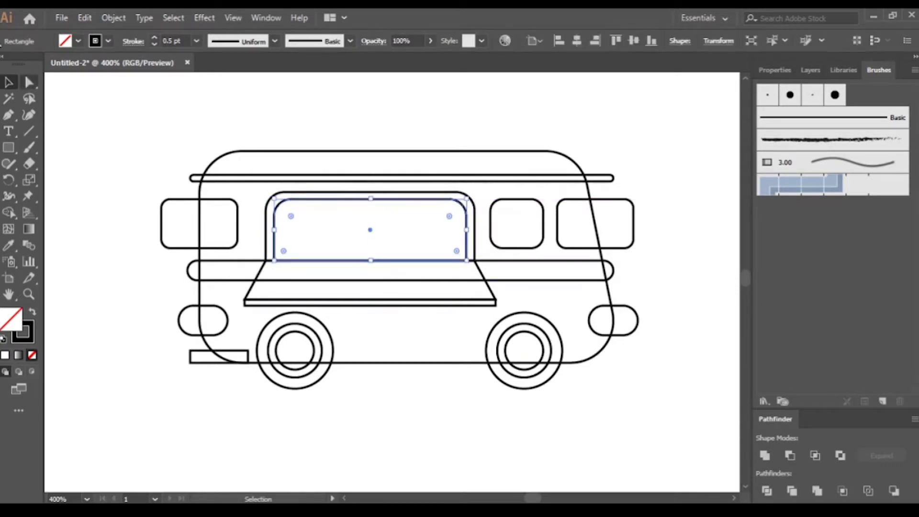
drag(288, 215, 453, 204)
click(689, 320)
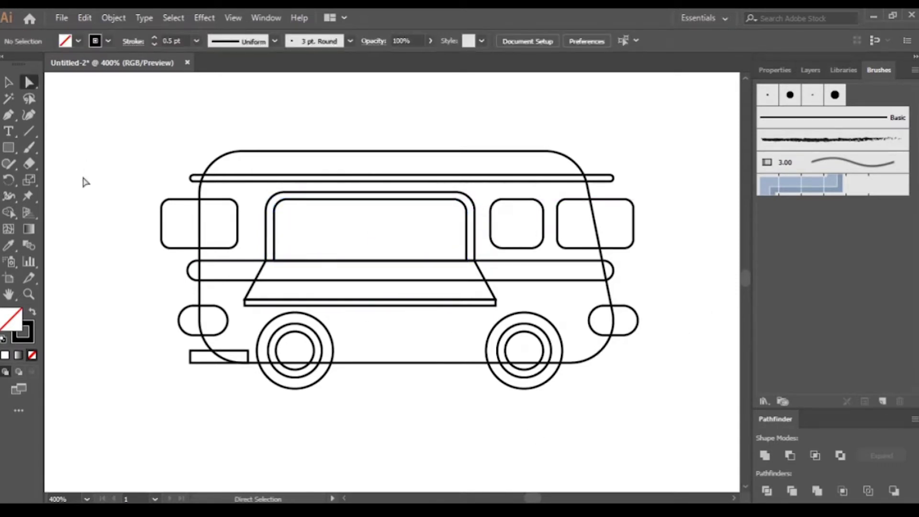
drag(82, 176, 606, 359)
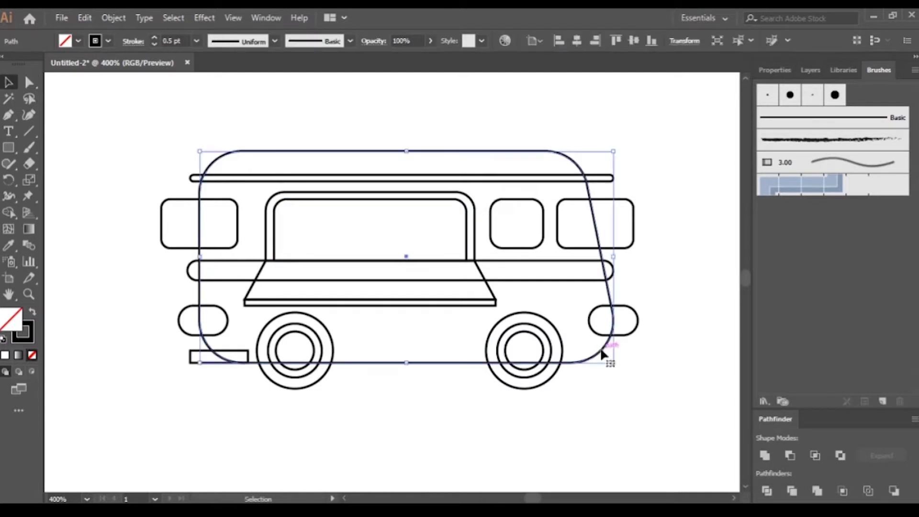
- Fill the lower body pink and remove its black outline
key(v)
click(141, 333)
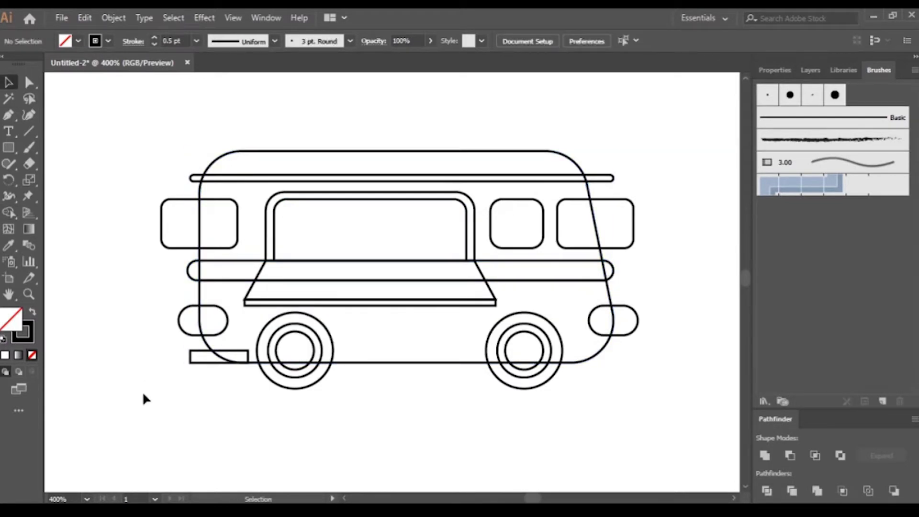
click(488, 365)
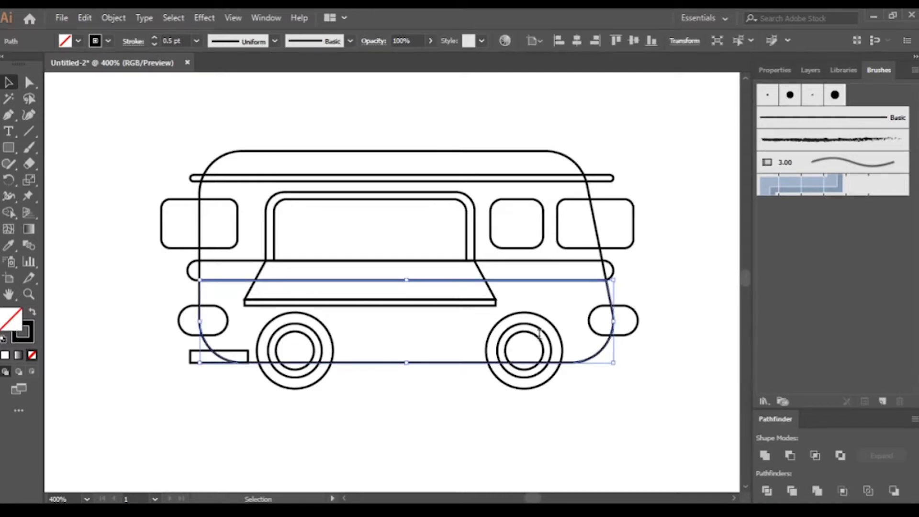
key(comma)
key(slash)
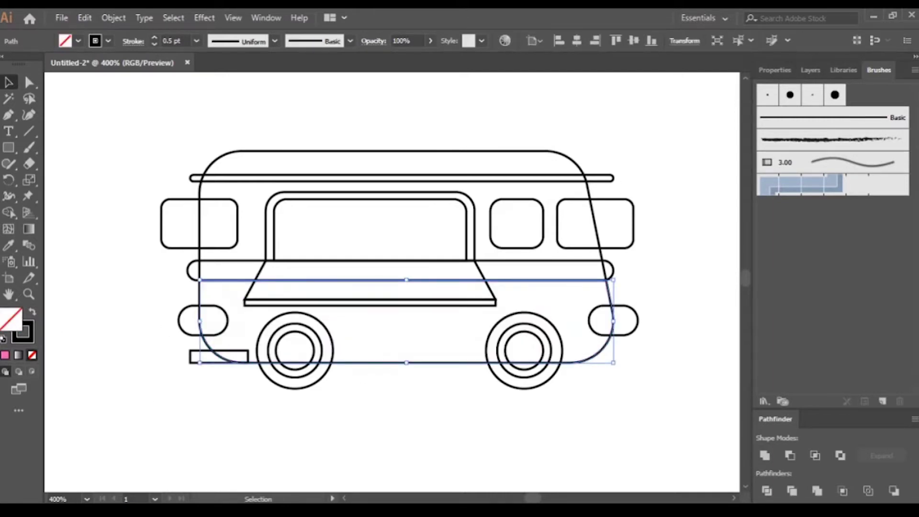
key(comma)
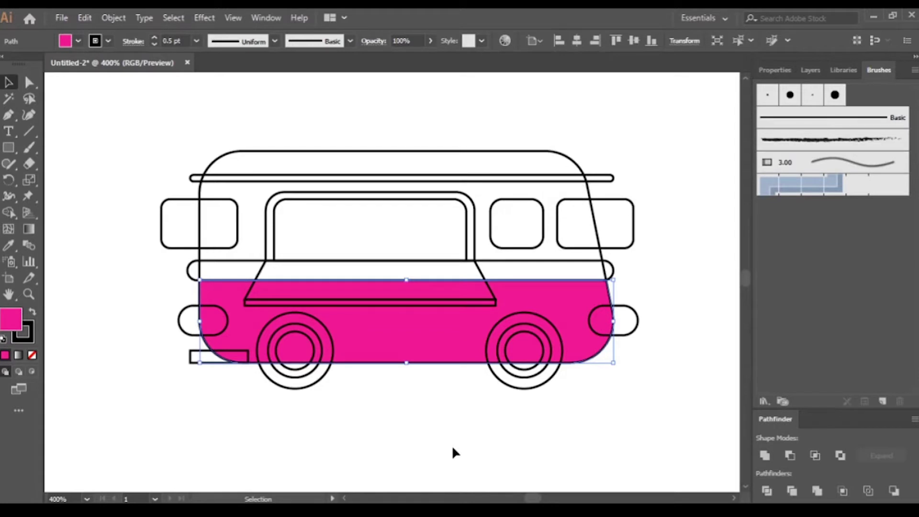
key(x)
key(slash)
click(97, 390)
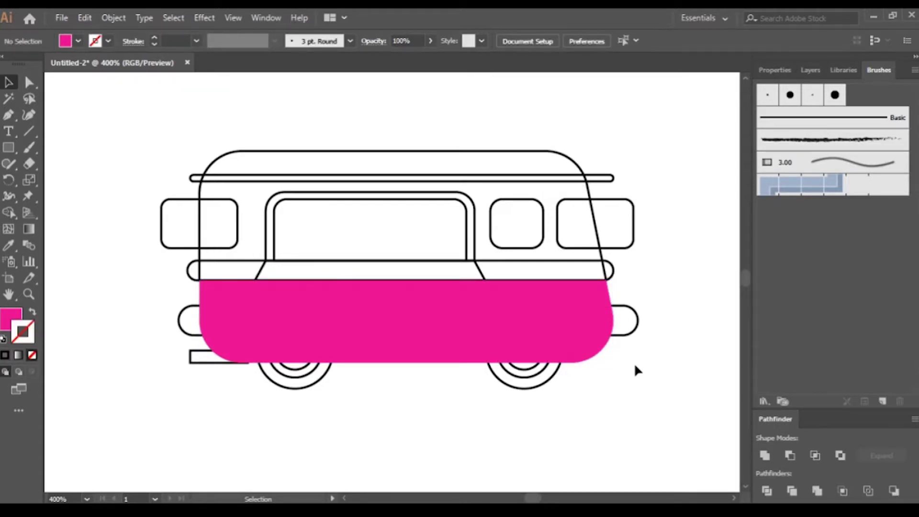
- Fill the belt-line bar khaki and the upper body cream, removing both outlines
click(194, 272)
key(comma)
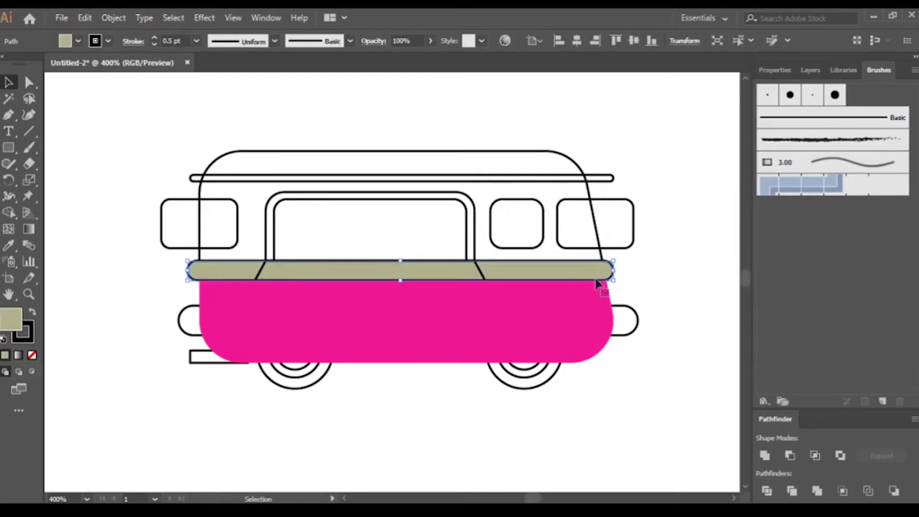
key(x)
key(slash)
click(566, 163)
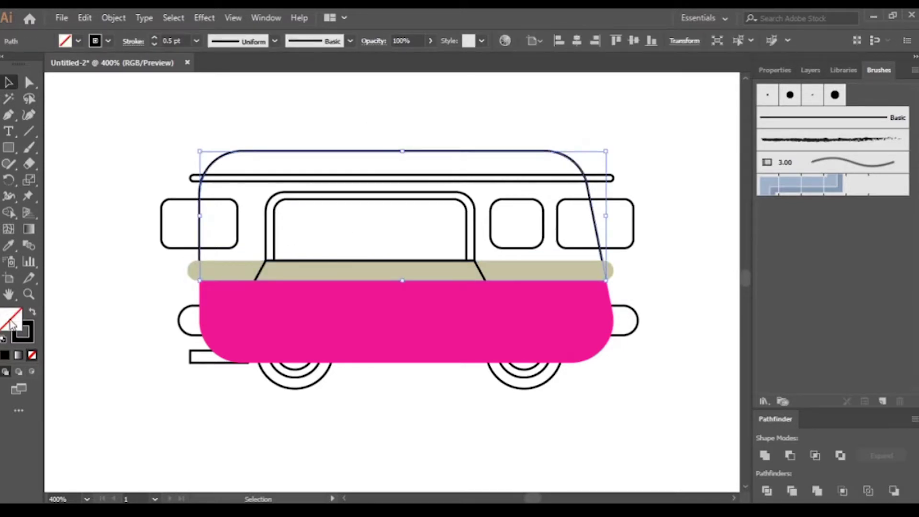
key(ctrl+z)
key(comma)
key(x)
key(slash)
click(214, 484)
- Give the roof rail a khaki fill with no outline
click(527, 178)
key(i)
click(192, 271)
click(28, 294)
drag(187, 176, 231, 206)
double_click(28, 296)
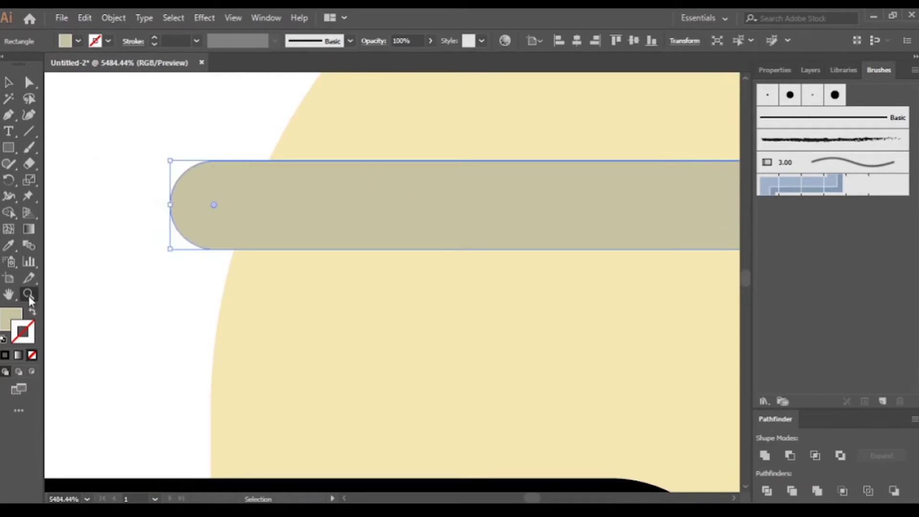
key(v)
- Bring the counter in front of the pink lower body
click(458, 313)
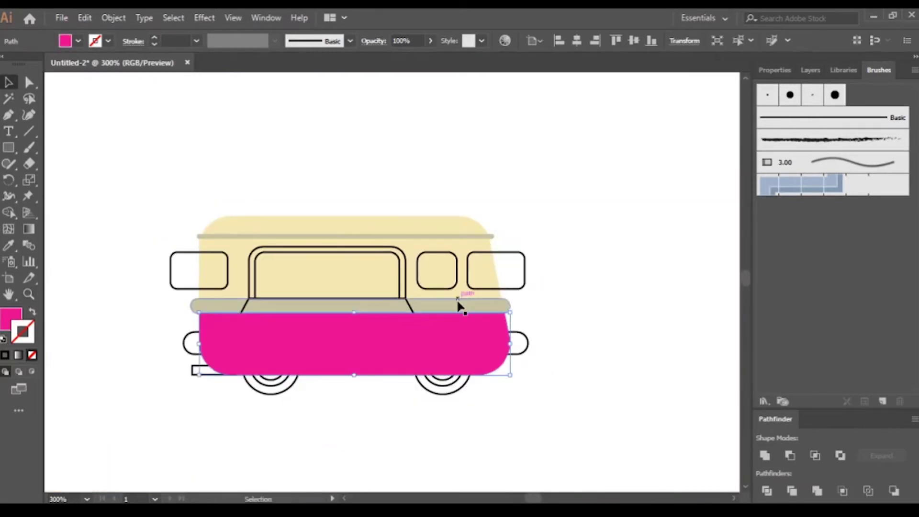
click(410, 306)
key(ctrl+shift+bracketright)
click(525, 401)
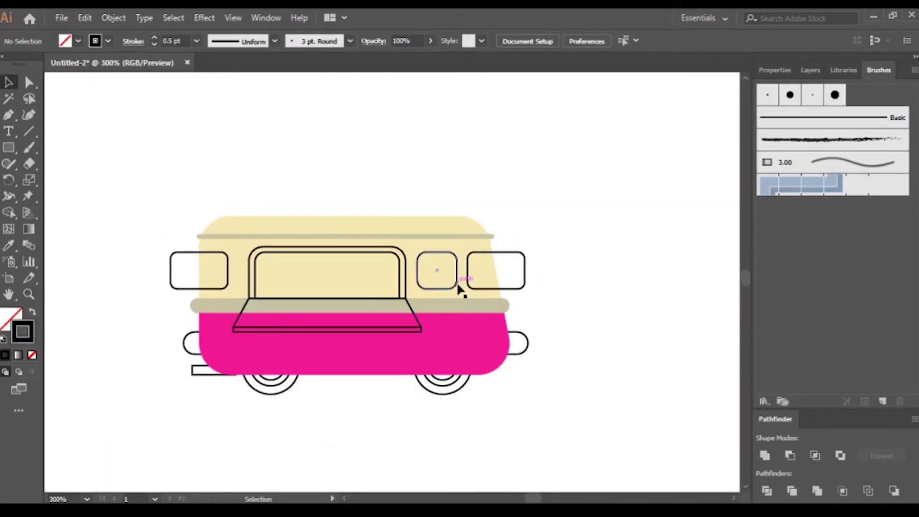
- Add smaller inner frame copies inside the right, middle and left side windows
click(525, 289)
shift+click(198, 268)
click(525, 282)
drag(525, 285, 519, 280)
drag(458, 286, 453, 281)
drag(228, 286, 222, 281)
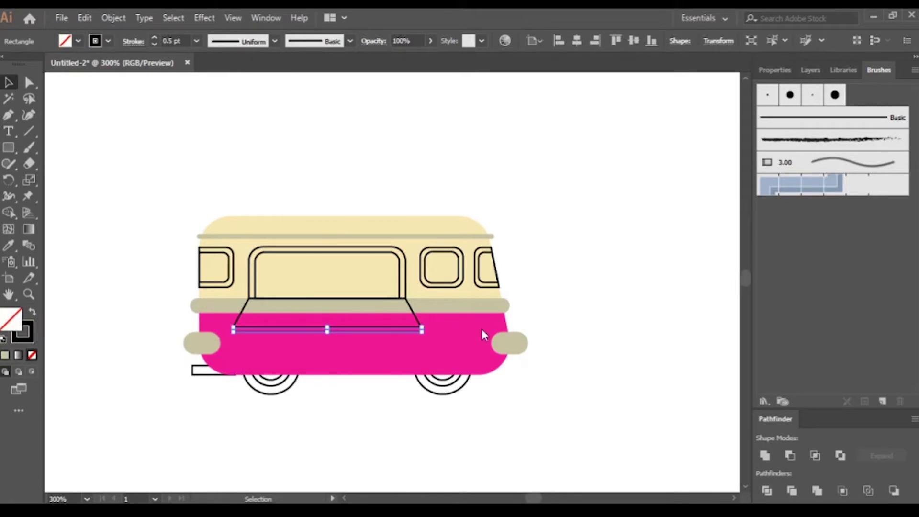
- Fill the counter trapezoid brown using the Eyedropper
click(441, 438)
key(i)
alt+click(257, 324)
ctrl+click(473, 439)
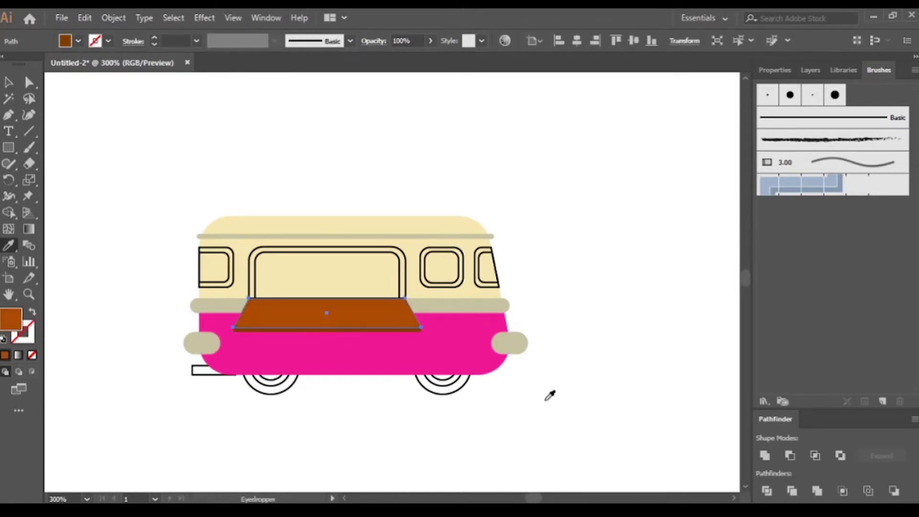
- Make the serving window frame beige-gray, the serving window dark brown, and the rear bumper black
ctrl+click(406, 281)
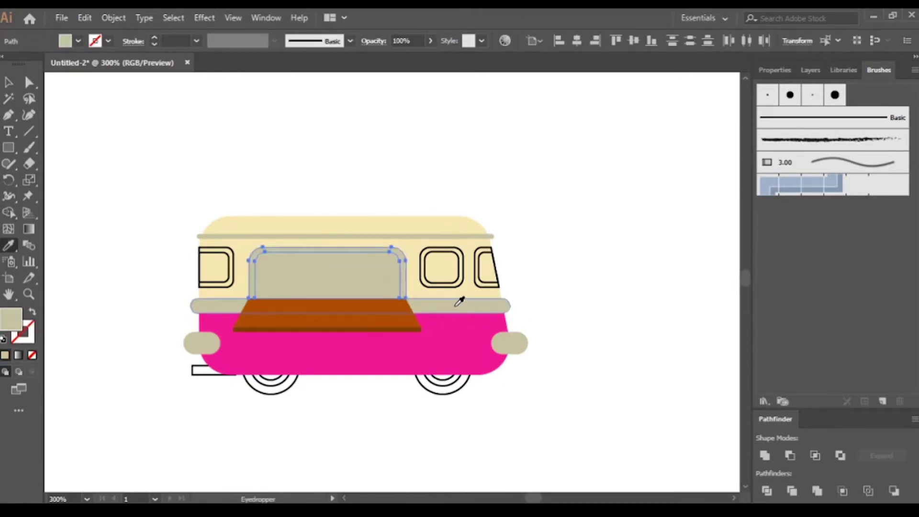
key(i)
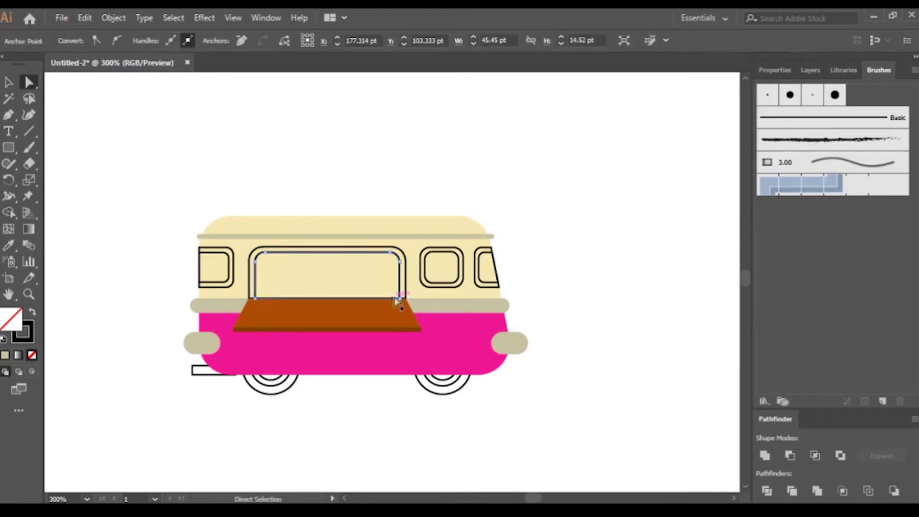
click(417, 305)
ctrl+click(143, 422)
ctrl+click(339, 290)
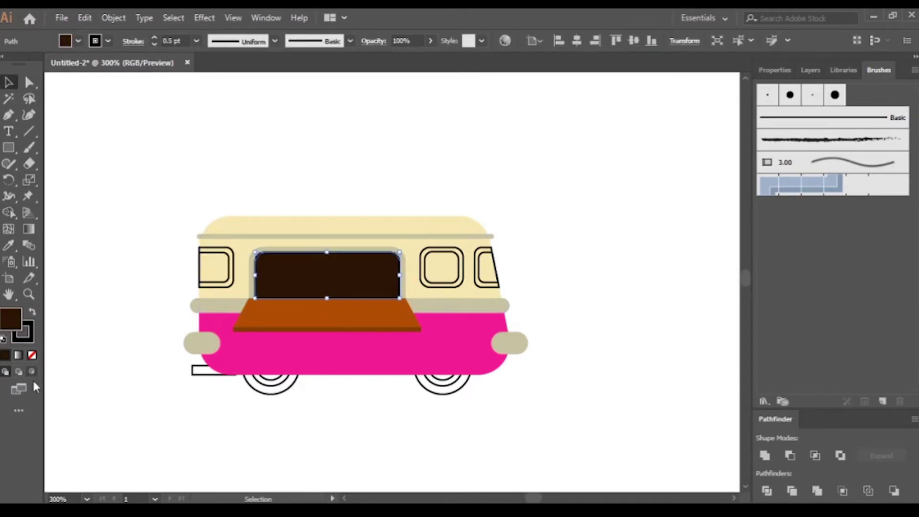
click(202, 426)
ctrl+click(201, 370)
- Give the front window a light blue fill inside its frame
ctrl+click(461, 286)
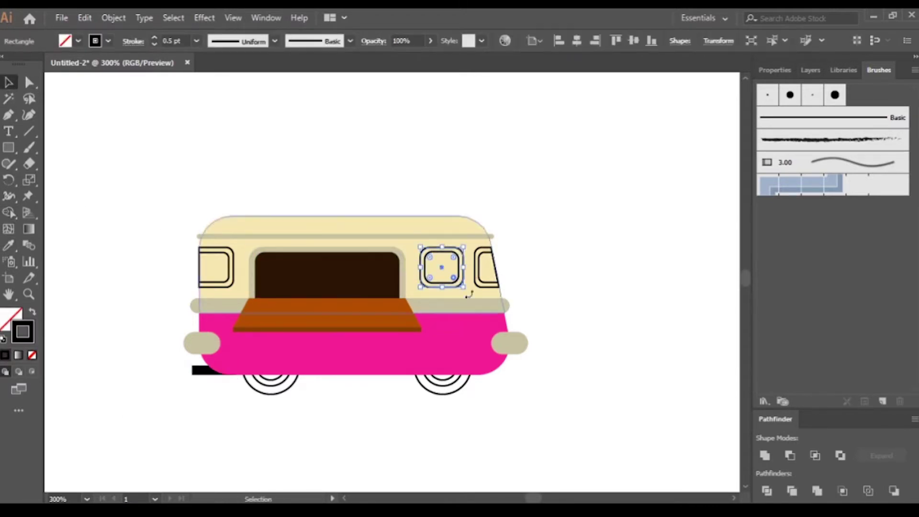
key(ctrl+equal)
key(ctrl+equal)
key(a)
click(484, 317)
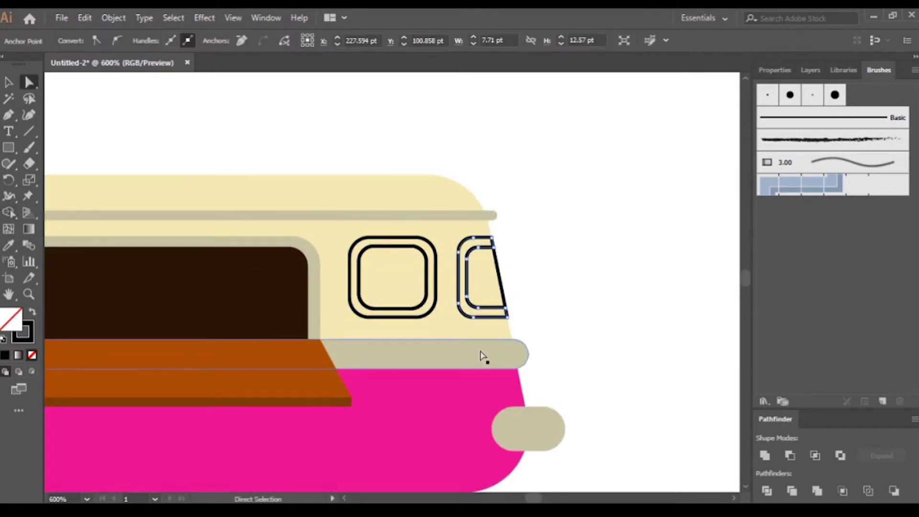
key(v)
click(486, 278)
key(shift+x)
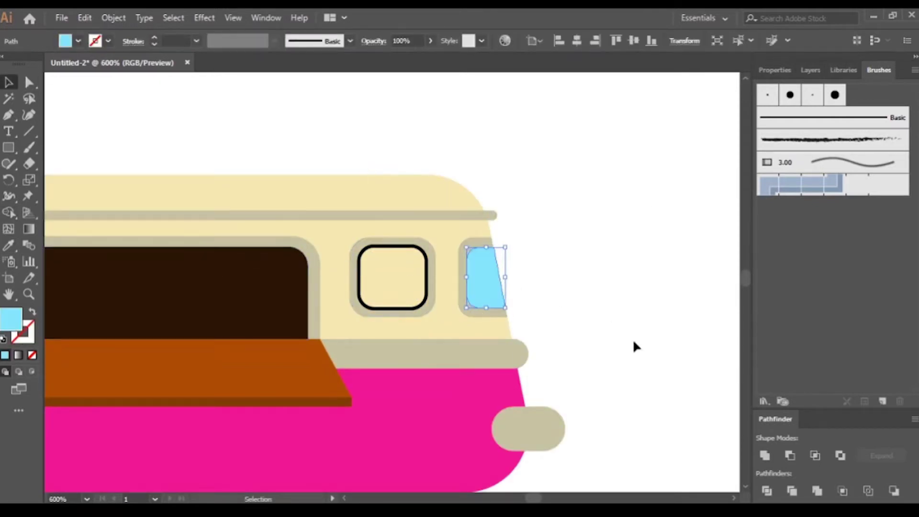
drag(476, 330, 656, 292)
- Sample the light blue fill onto the left side window
click(96, 242)
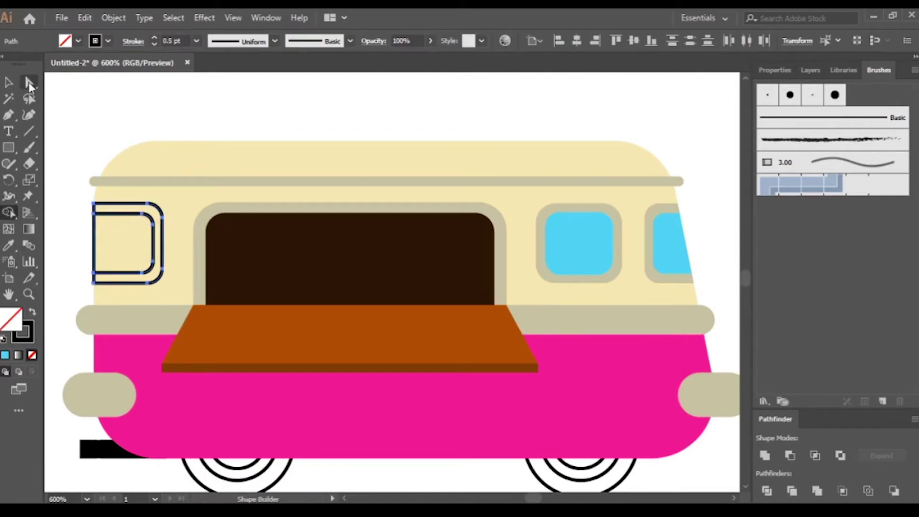
key(i)
click(599, 240)
key(ctrl+minus)
key(v)
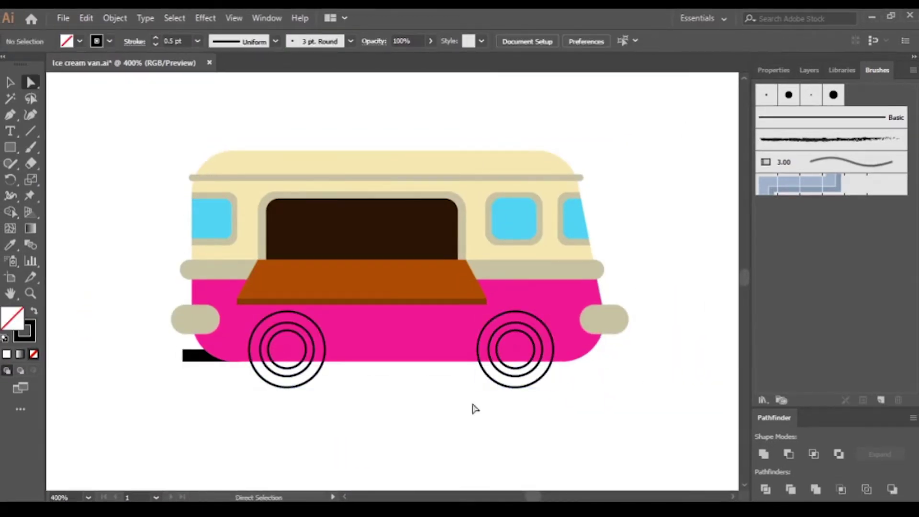
- Fill the wheel rings and connecting bar solid black
key(a)
click(559, 413)
drag(559, 412, 213, 384)
key(shift+x)
click(728, 89)
scroll(728, 90, down, 1)
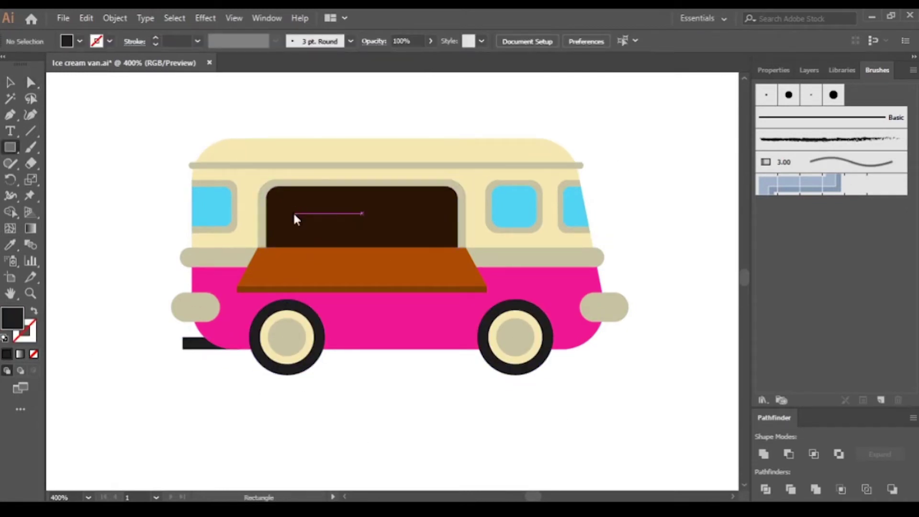
- Draw a narrow rectangle at the window's left edge and repeat copies across the window
drag(294, 213, 328, 297)
key(v)
drag(311, 254, 284, 223)
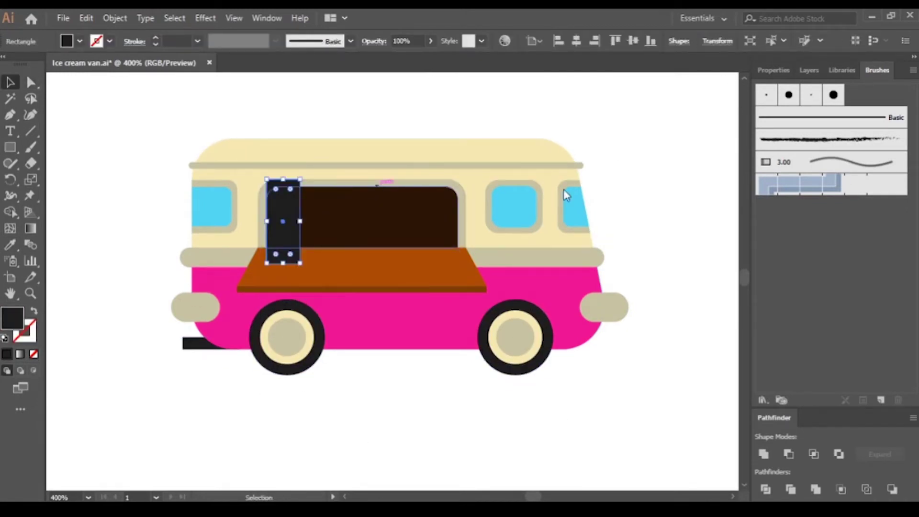
alt+drag(283, 221, 317, 222)
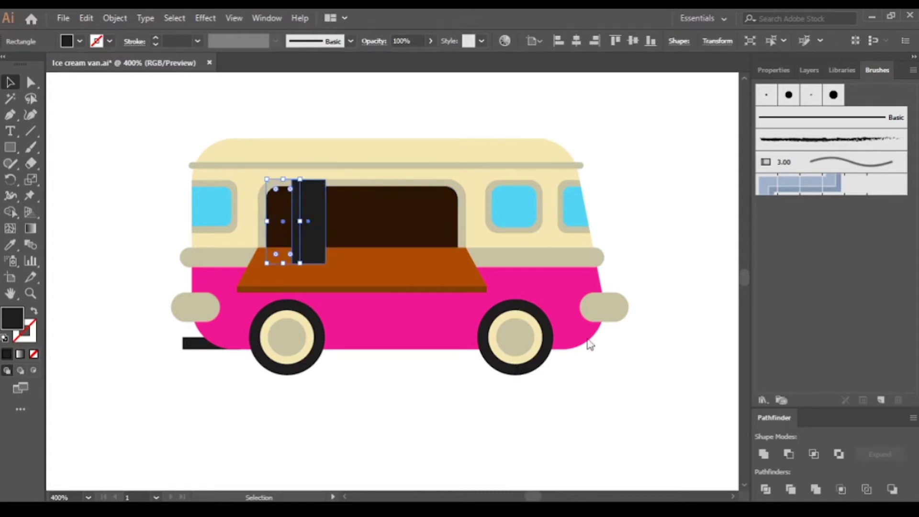
key(ctrl+d)
key(ctrl+d)
key(ctrl+d)
key(ctrl+d)
key(ctrl+d)
click(284, 225)
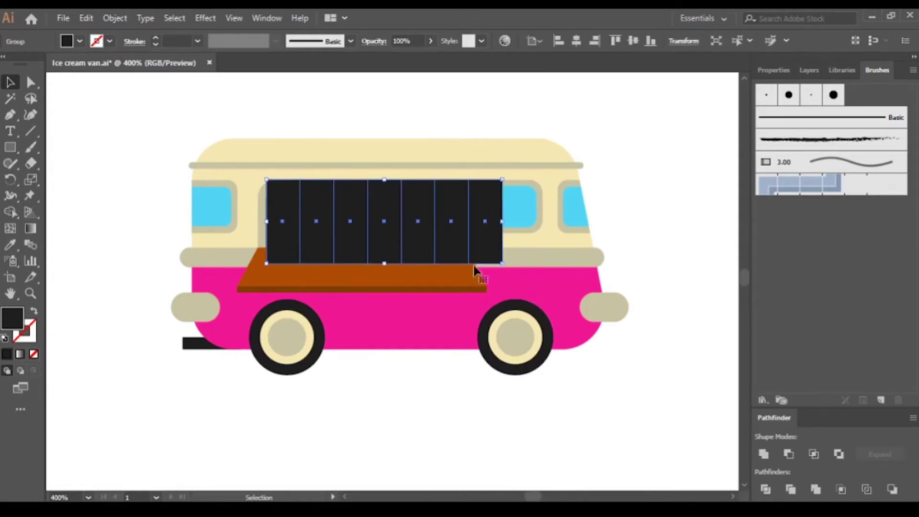
- Make alternate stripes white and the rest pink, then move the stripes down
key(a)
shift+click(478, 230)
key(Delete)
key(i)
click(338, 326)
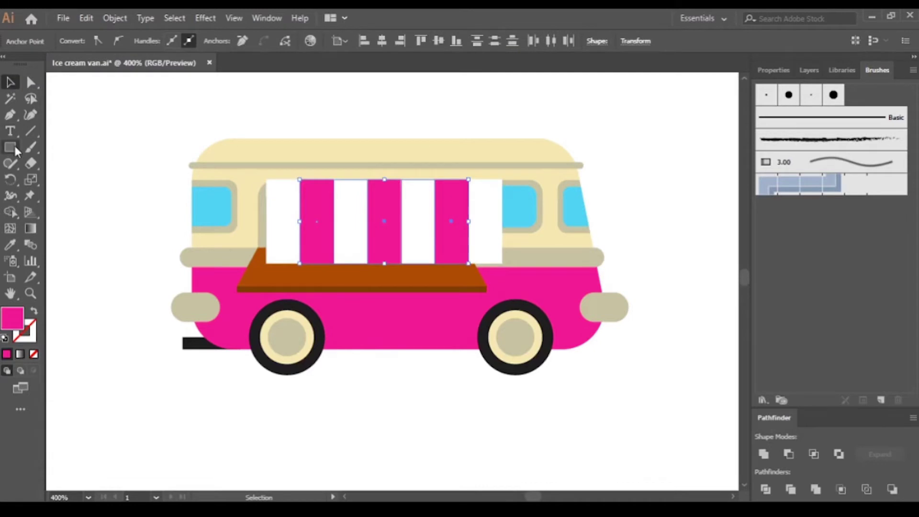
key(v)
drag(343, 218, 343, 259)
click(82, 179)
- Draw a trapezoid awning over the window and clip the stripes inside it
key(m)
drag(257, 169, 487, 222)
key(a)
key(ctrl+z)
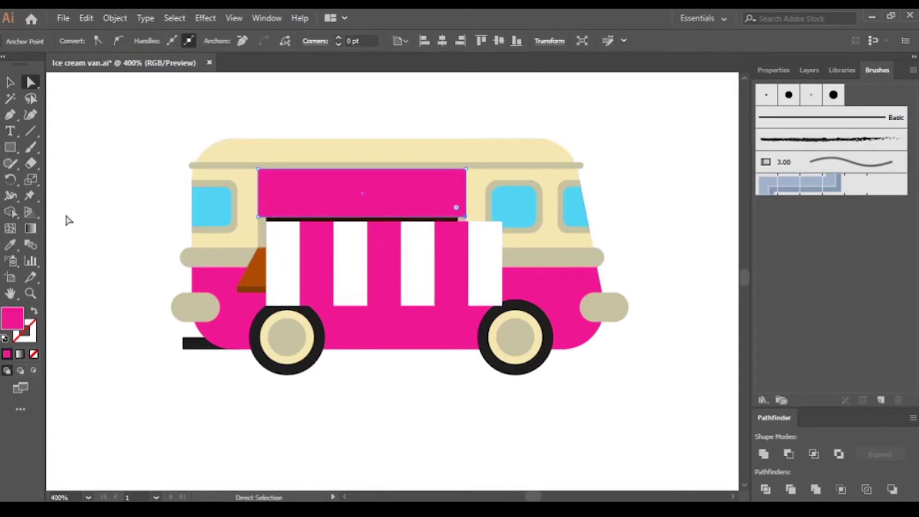
drag(279, 218, 238, 218)
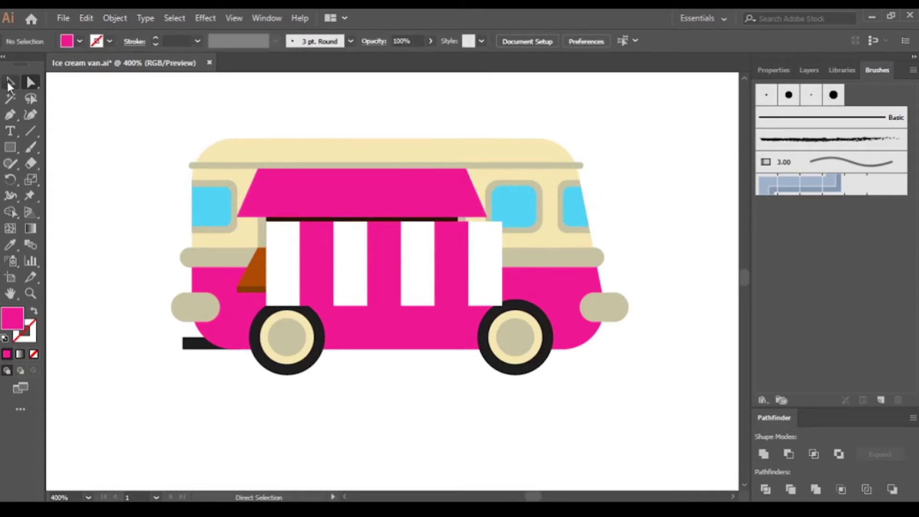
key(v)
shift+click(350, 264)
key(ctrl+7)
- Add a grouped row of small circles along the awning's lower edge for scallops
click(449, 418)
key(l)
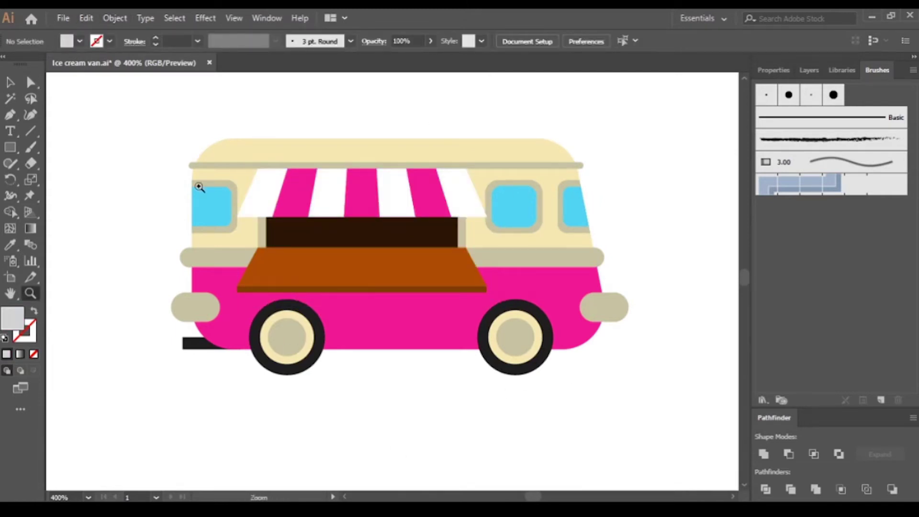
scroll(252, 238, up, 3)
drag(204, 261, 253, 303)
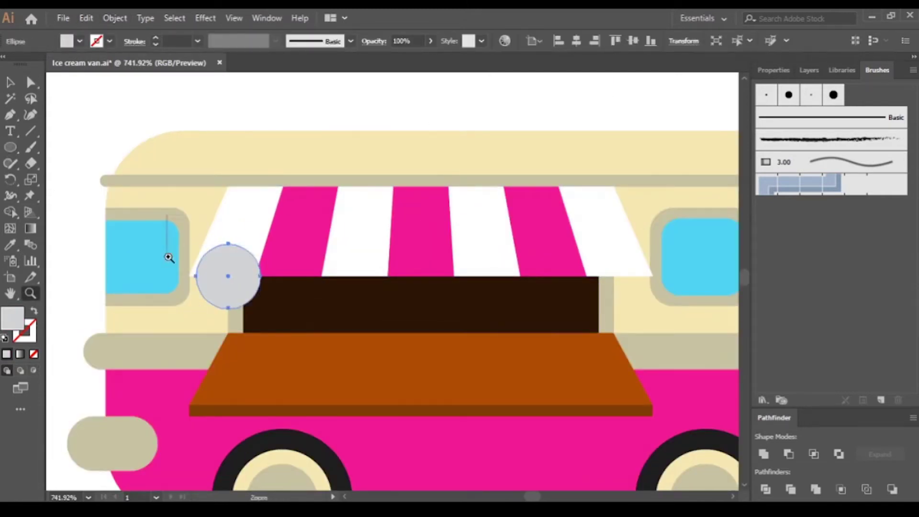
alt+scroll(225, 256, up, 5)
key(v)
scroll(440, 307, down, 5)
drag(359, 273, 575, 281)
key(ctrl+d)
key(ctrl+d)
key(ctrl+d)
key(ctrl+g)
scroll(431, 282, up, 3)
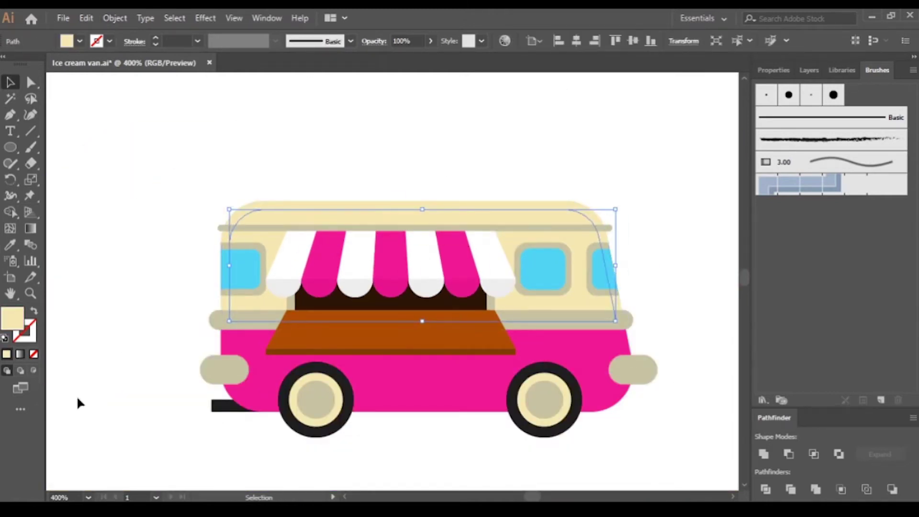
click(30, 229)
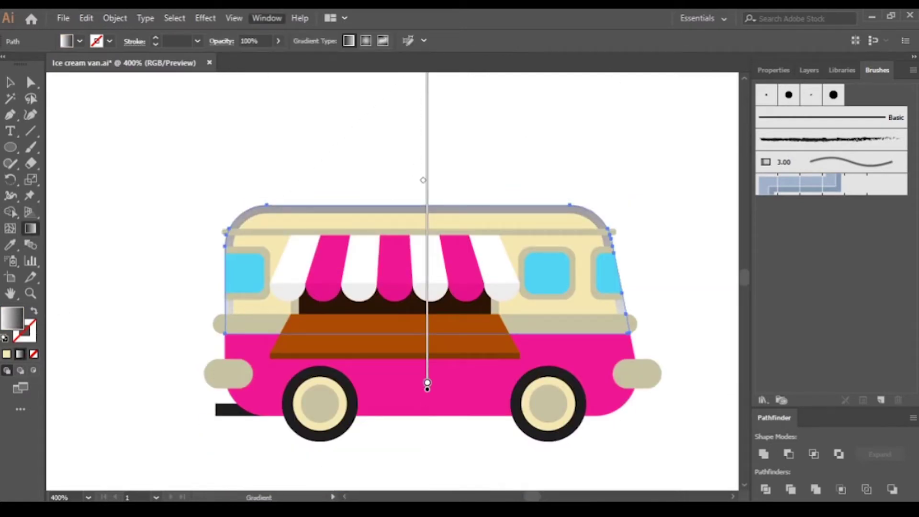
- Give the cream upper body a gradient with a cream stop
click(606, 293)
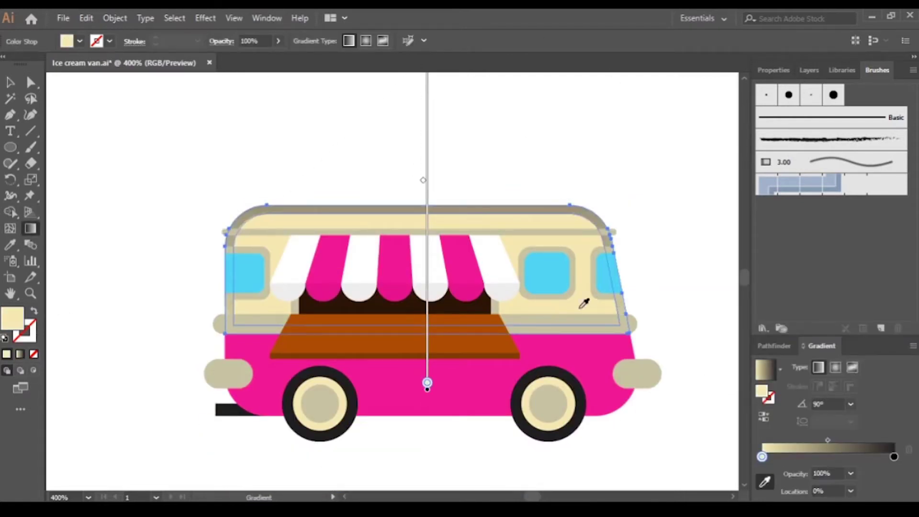
key(v)
click(696, 310)
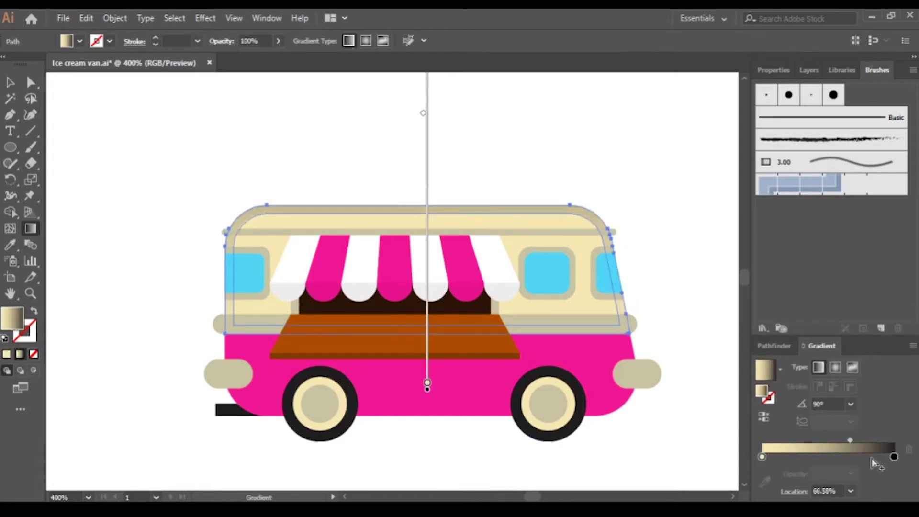
click(669, 238)
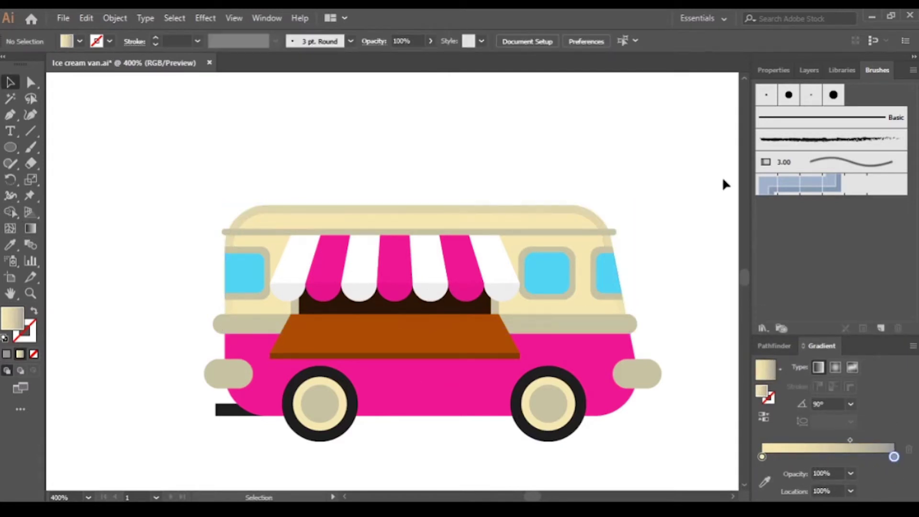
- Fill the side windows with a vertical blue-to-cyan gradient
click(244, 273)
click(766, 369)
key(g)
click(547, 273)
key(v)
click(548, 273)
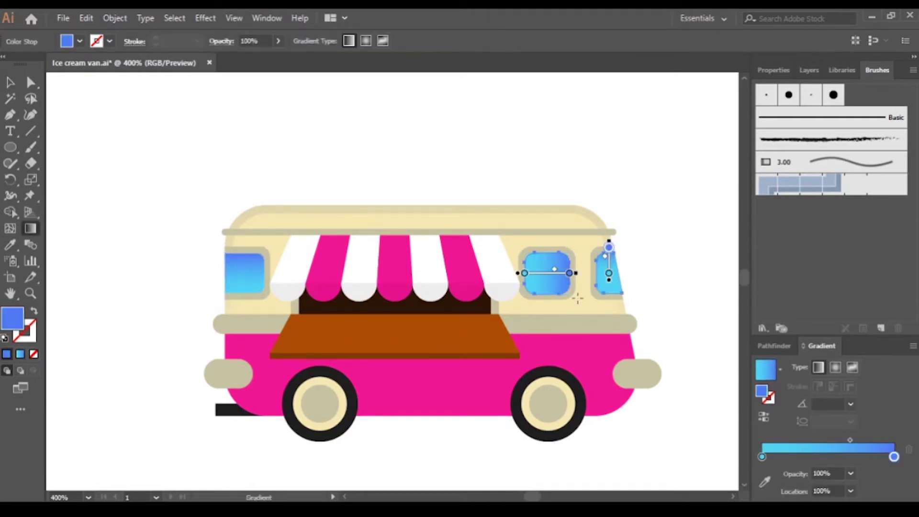
shift+click(608, 273)
key(g)
click(553, 266)
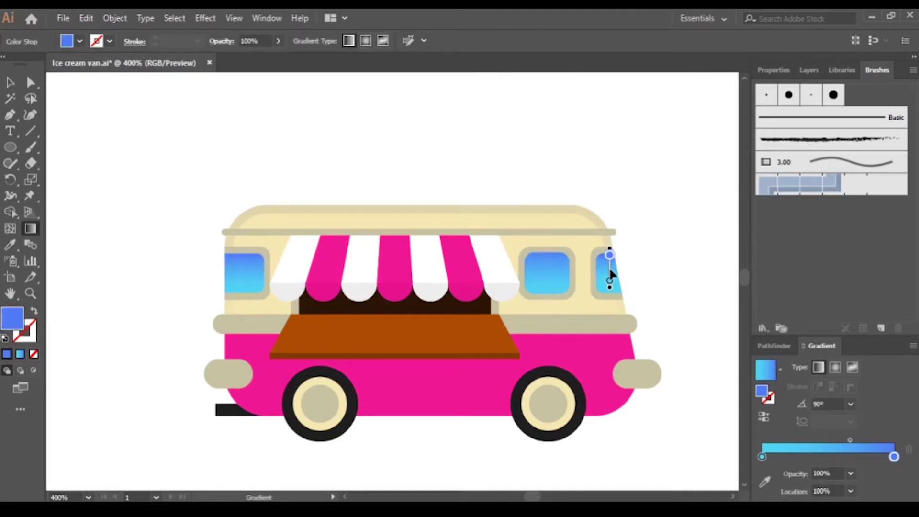
key(v)
click(723, 256)
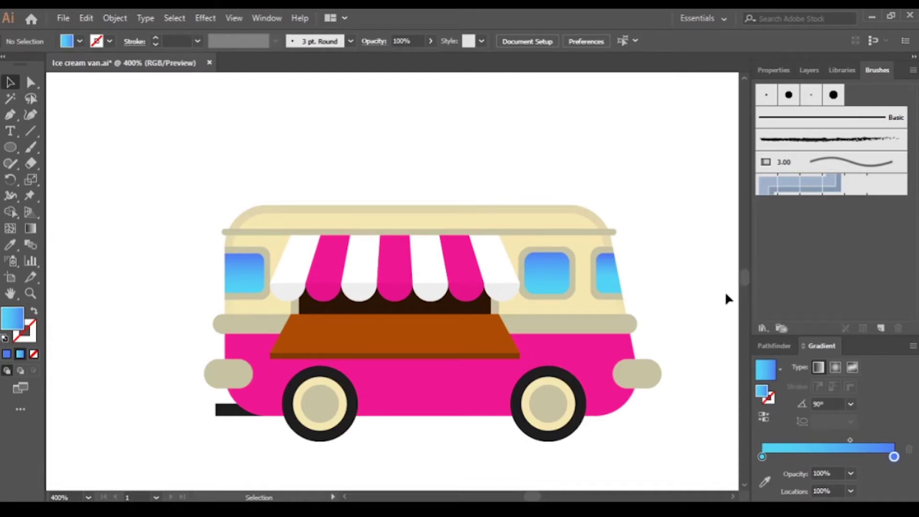
- Give the beige band a beige-to-near-white gradient
click(582, 327)
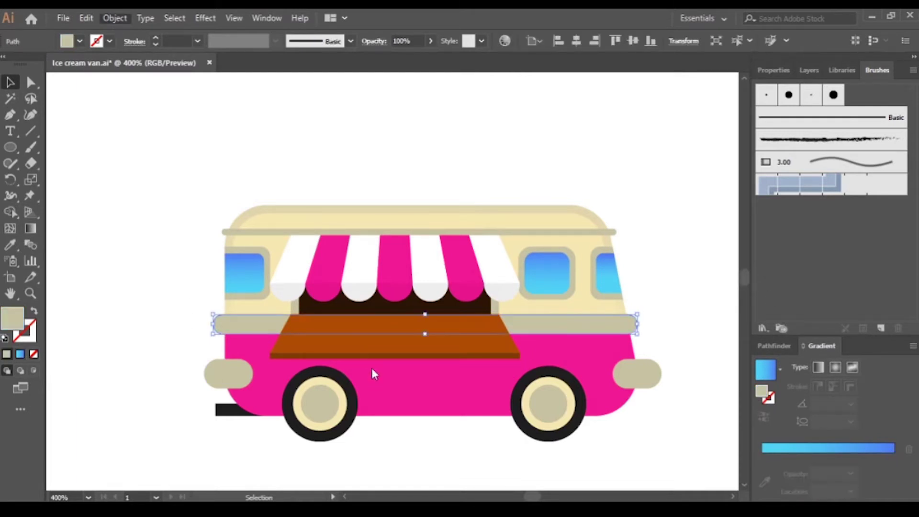
click(765, 368)
click(765, 482)
click(423, 323)
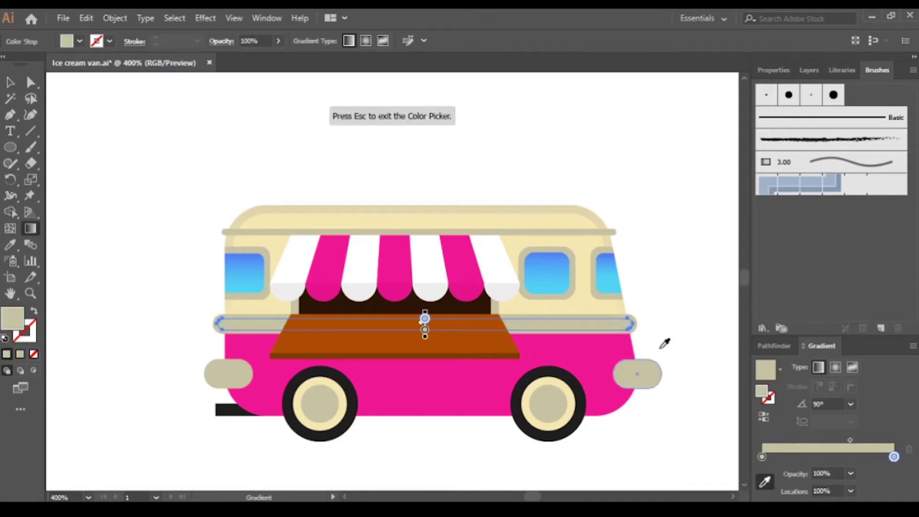
click(894, 456)
click(726, 332)
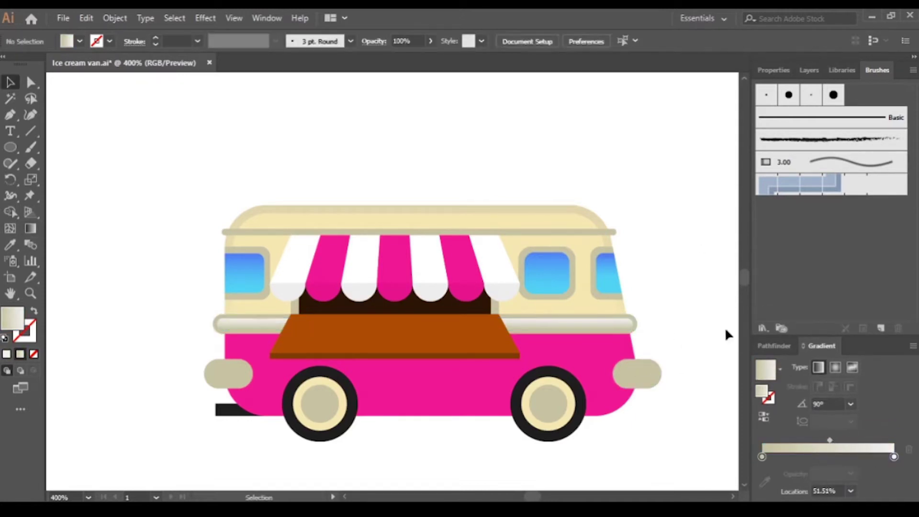
- Copy the band's gradient onto both bumpers and adjust its direction
click(637, 378)
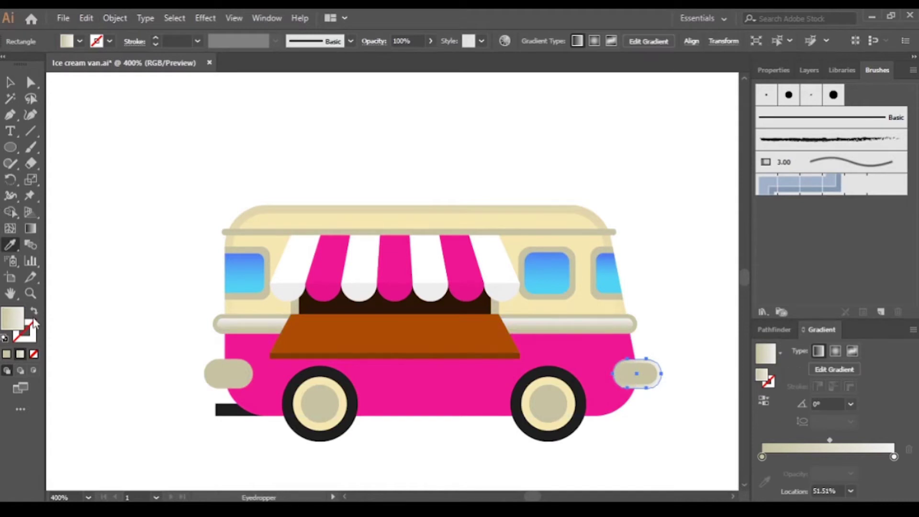
click(229, 373)
key(i)
click(663, 376)
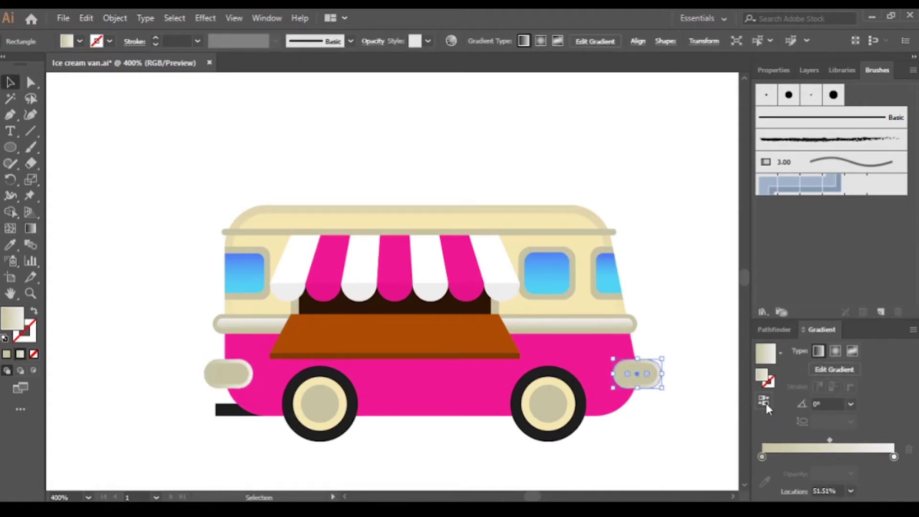
click(640, 376)
key(g)
click(205, 373)
key(v)
click(110, 402)
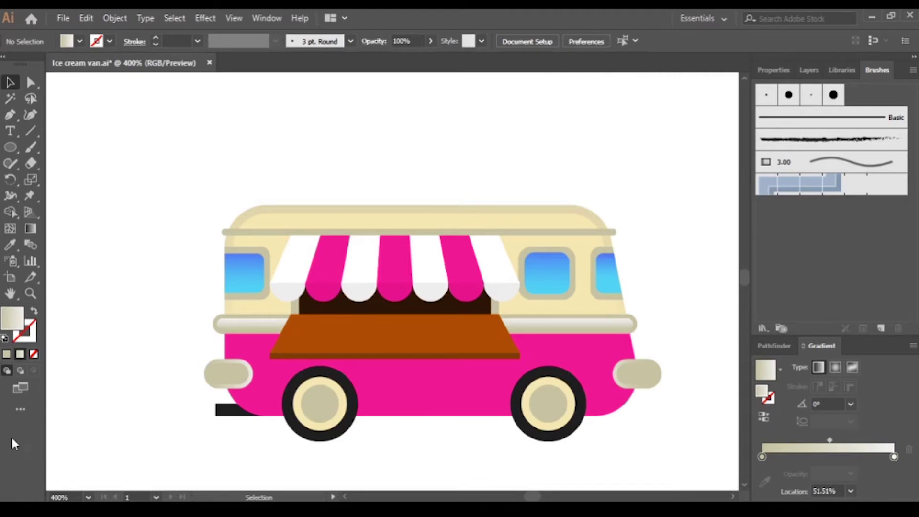
click(577, 437)
- Bring both black wheels to the front and merge the body with the wheel tops
shift+click(297, 387)
key(ctrl+shift+bracketright)
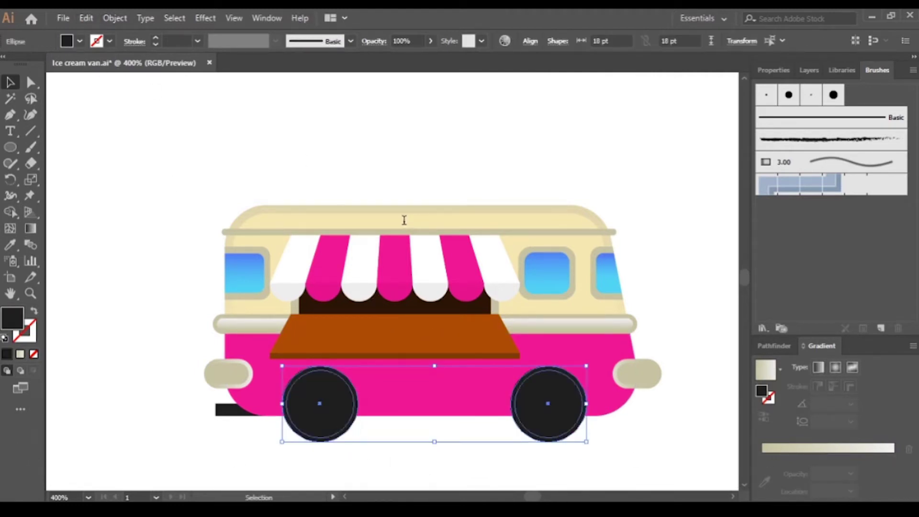
key(shift+m)
drag(554, 421, 612, 411)
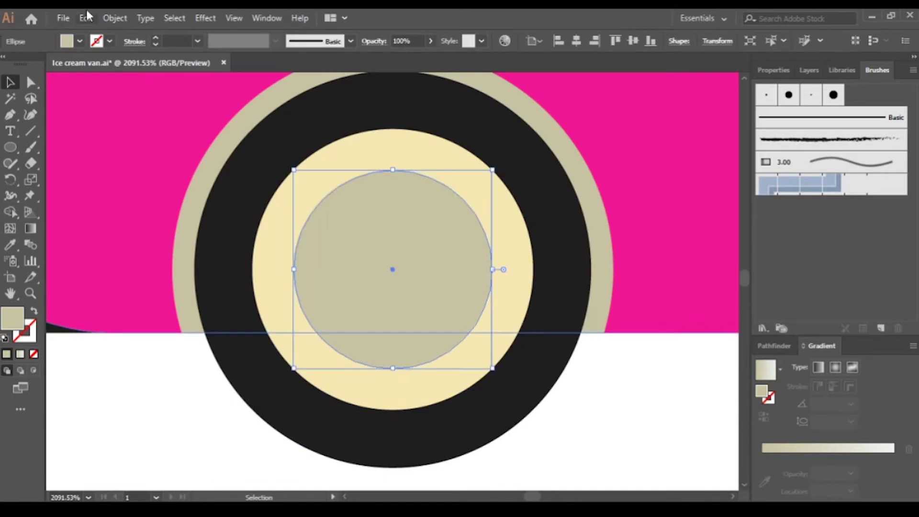
- Give the hub circle a vertical dark grey-to-black gradient
key(g)
drag(393, 170, 393, 371)
click(763, 457)
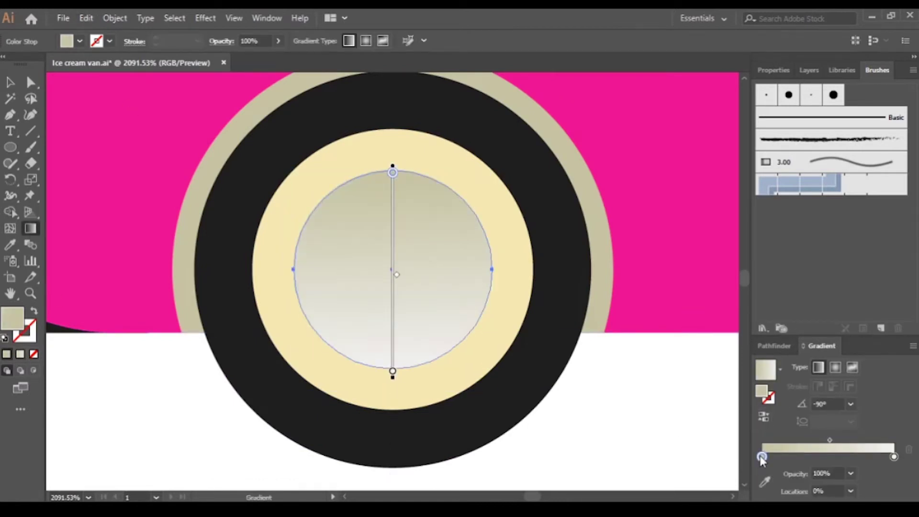
key(v)
click(625, 472)
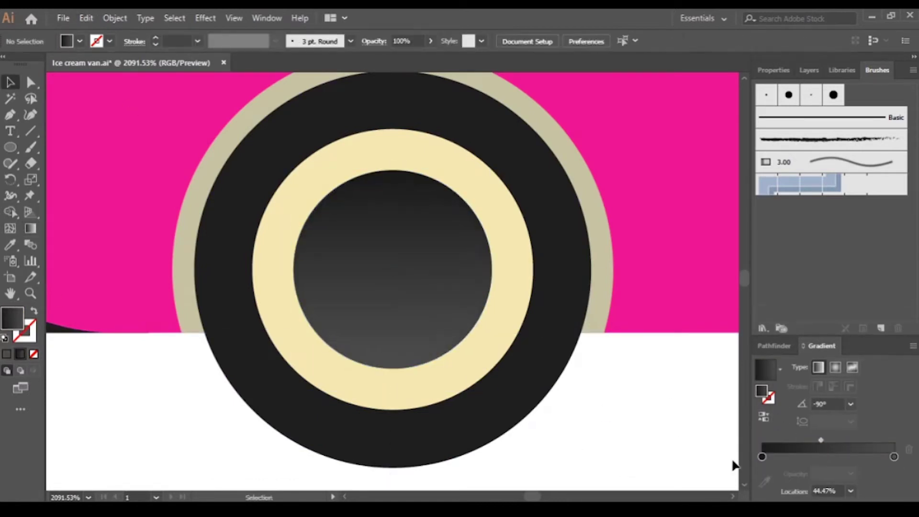
- Paste a hub copy in front, draw a Pen wave across it, and cut the wave sliver
click(364, 337)
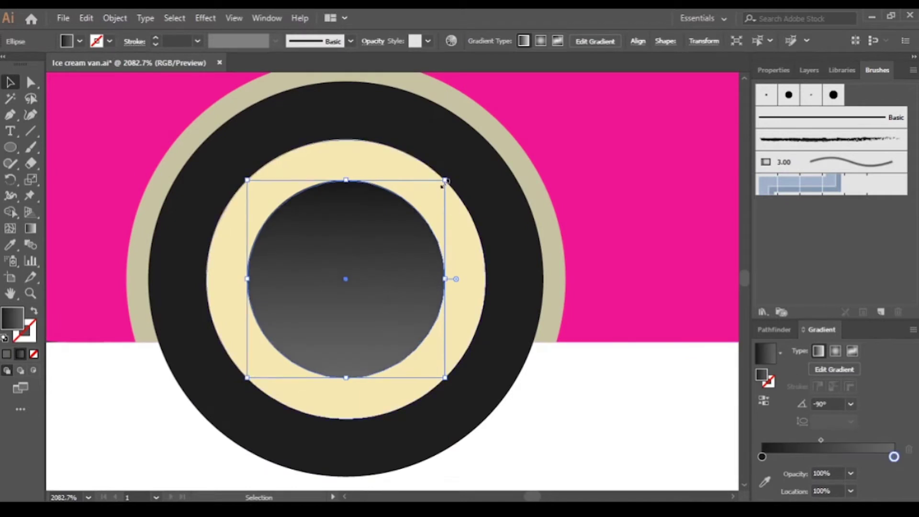
key(ctrl+c)
key(ctrl+f)
key(p)
click(238, 249)
drag(264, 283, 294, 302)
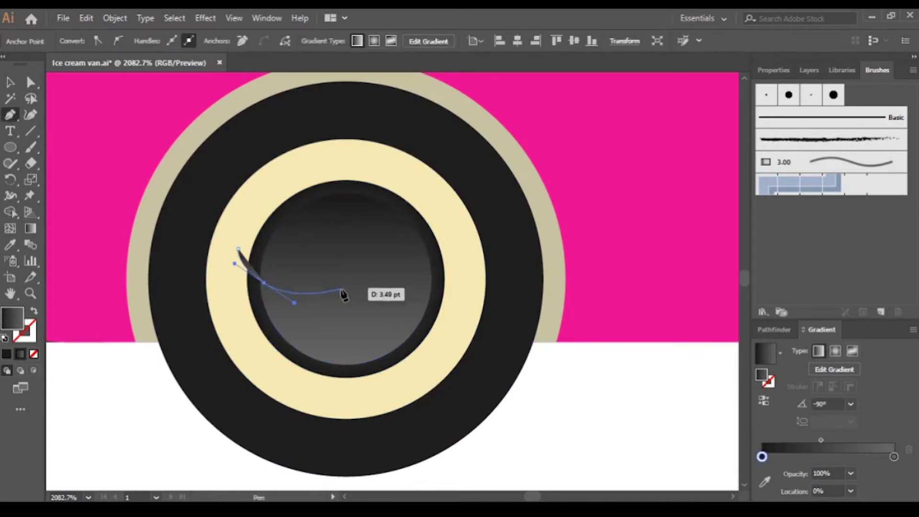
drag(441, 282, 308, 298)
drag(411, 266, 468, 318)
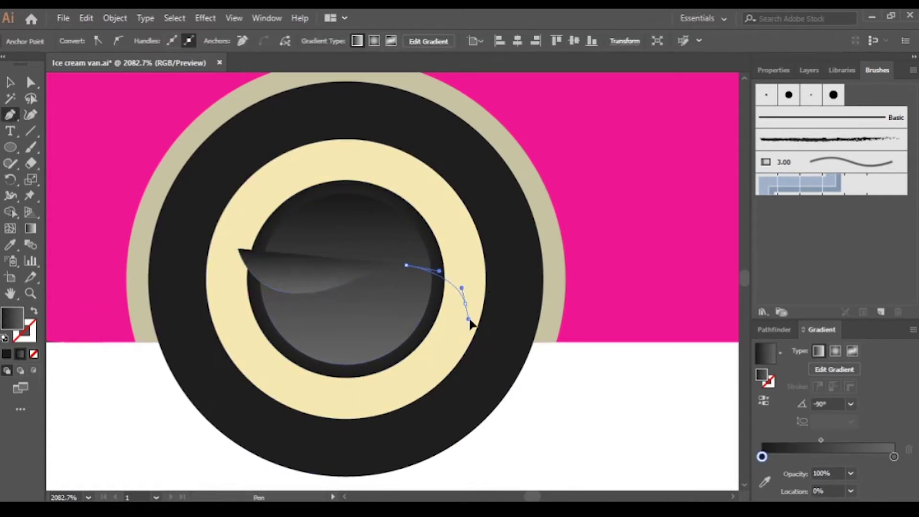
key(v)
key(shift+m)
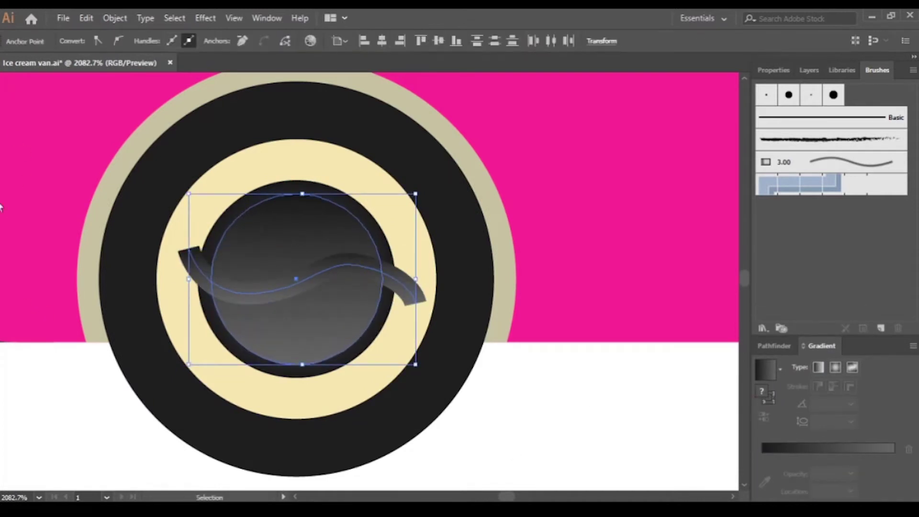
alt+click(346, 264)
- Split off the hub's lower crescent with a smaller circle and shade it with a vertical gradient
key(v)
click(348, 341)
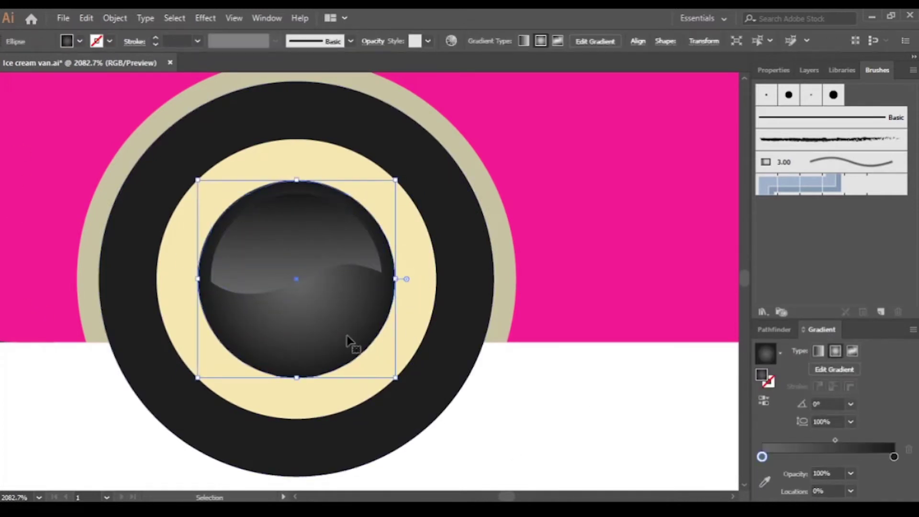
key(l)
mouse_move(297, 277)
mouse_down()
mouse_move(382, 287)
mouse_move(355, 308)
mouse_up()
key(v)
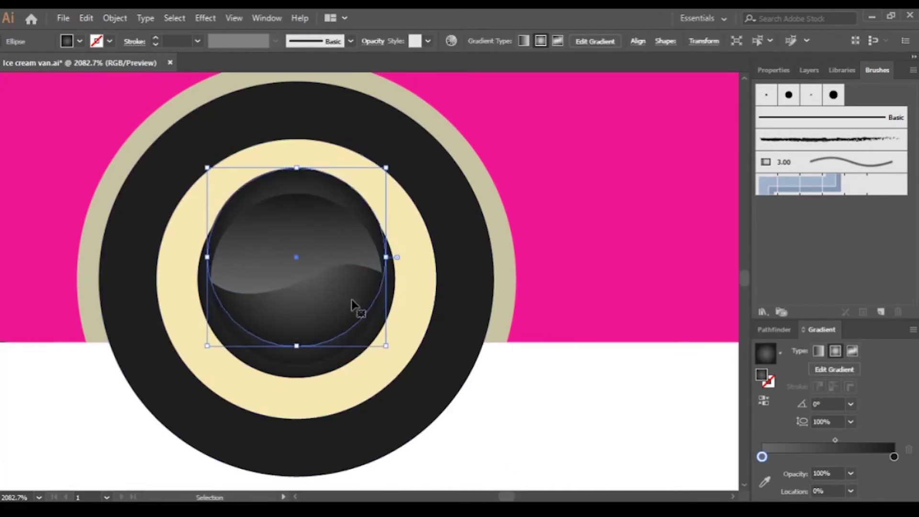
shift+click(355, 307)
key(shift+m)
click(314, 262)
key(g)
drag(297, 324, 297, 492)
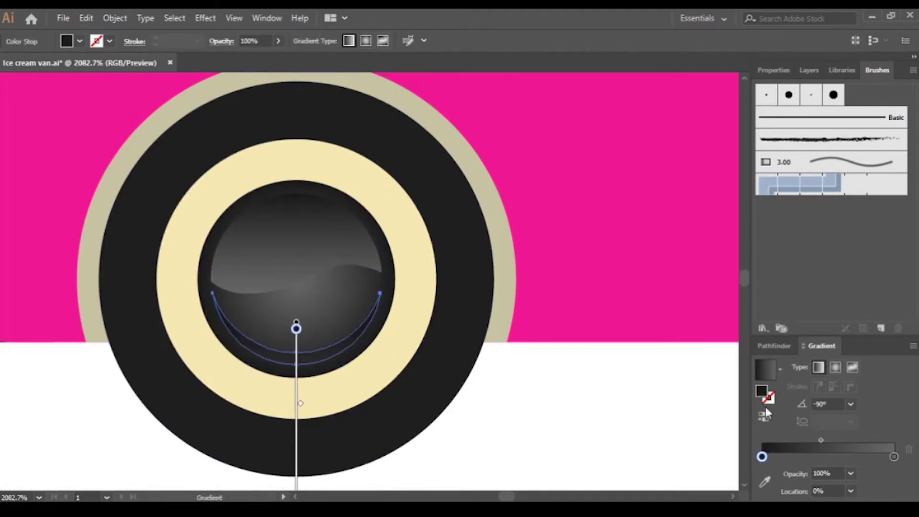
drag(298, 410, 300, 323)
key(v)
key(ctrl+shift+a)
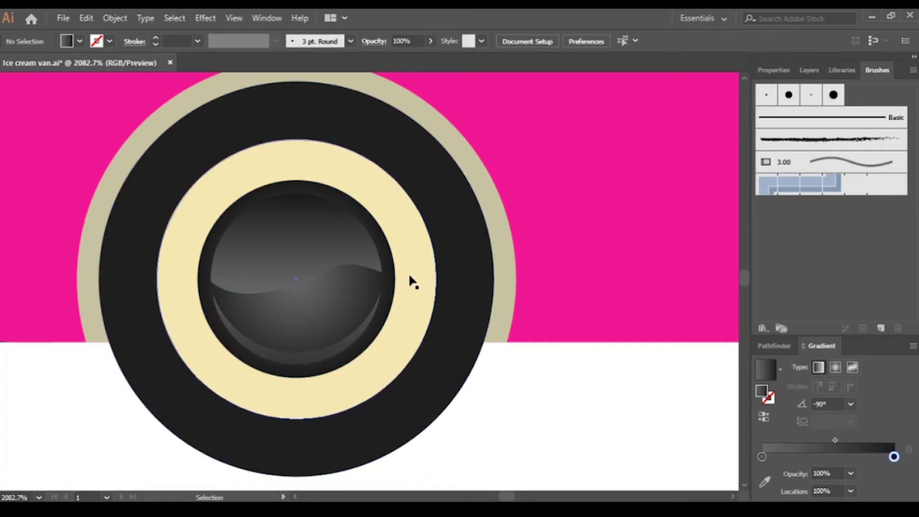
- Group the hub shapes and Alt-drag a copy onto the right wheel
click(391, 276)
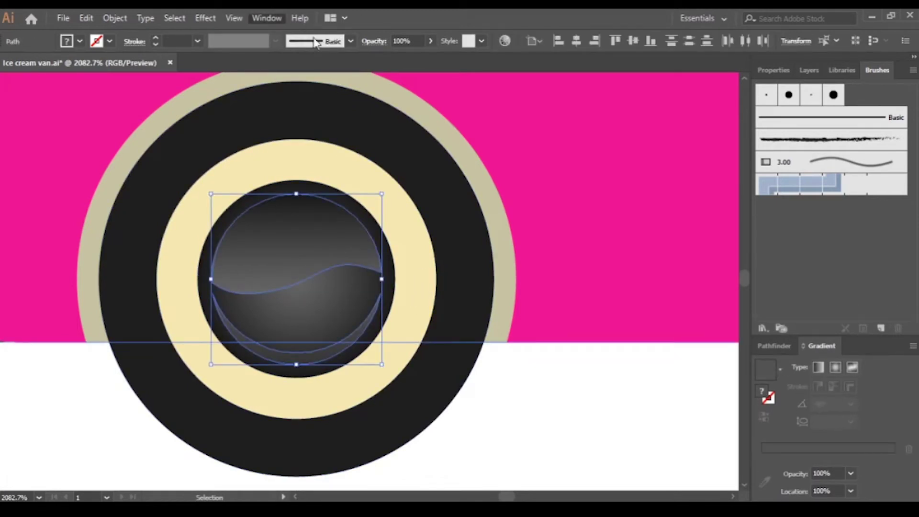
key(ctrl+shift+a)
key(ctrl+minus)
key(ctrl+minus)
key(ctrl+minus)
drag(265, 269, 677, 278)
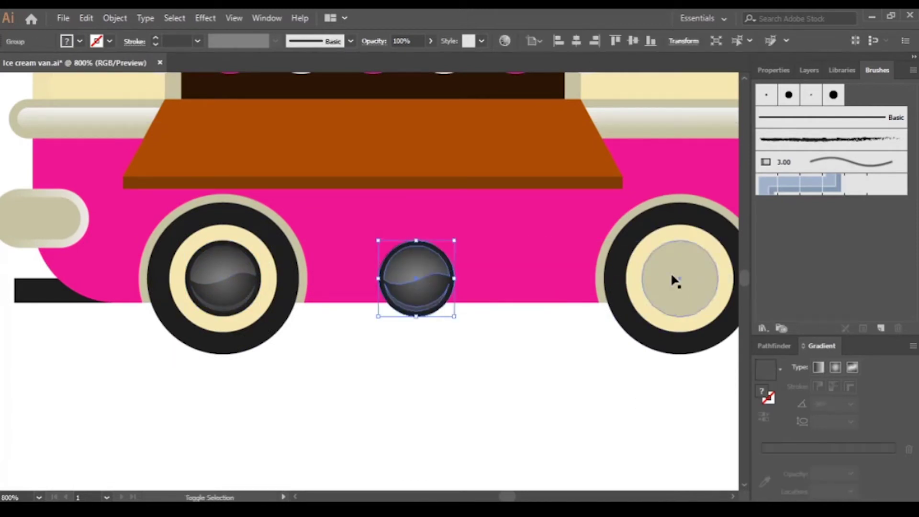
key(ctrl+shift+a)
key(ctrl+minus)
scroll(645, 361, up, 2)
click(551, 359)
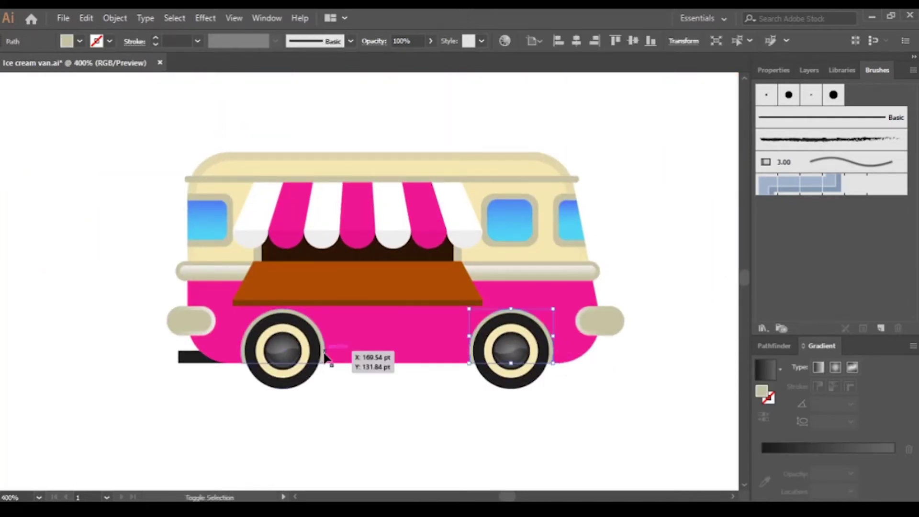
- Set the wheel-arch circles and both hubs to Multiply at lower opacity in Appearance
shift+click(324, 352)
key(i)
key(v)
click(678, 398)
key(ctrl+z)
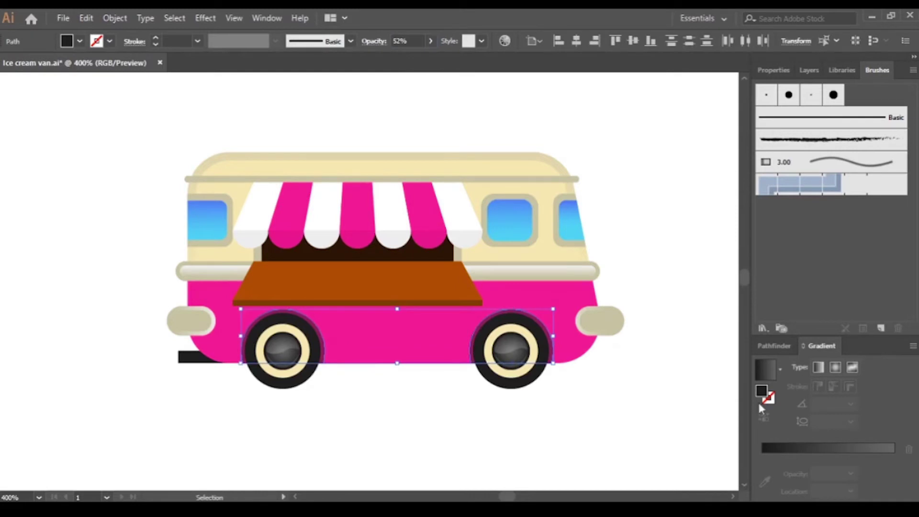
key(shift+F6)
click(630, 405)
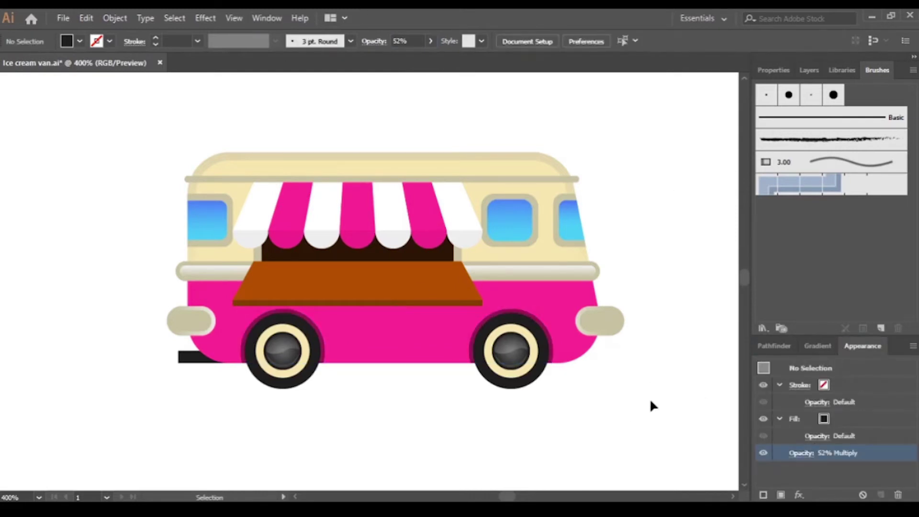
key(a)
click(511, 352)
shift+click(283, 352)
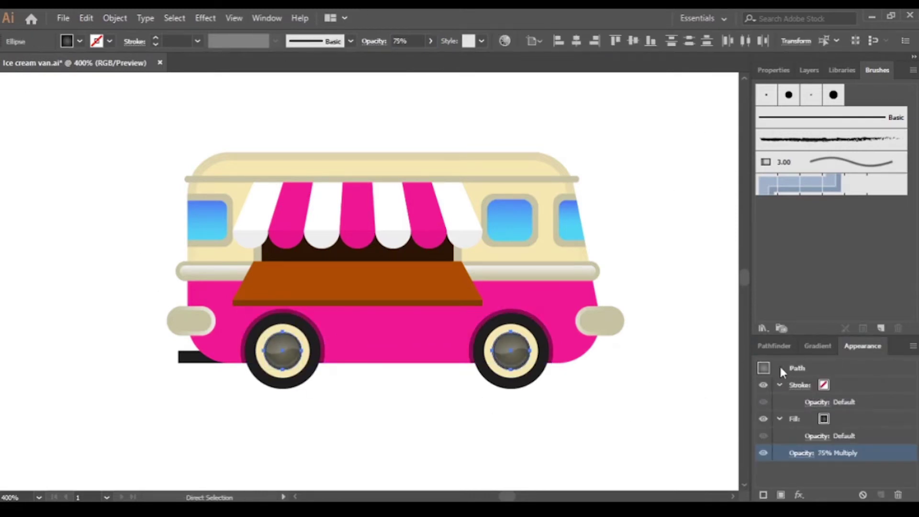
key(ctrl+shift+a)
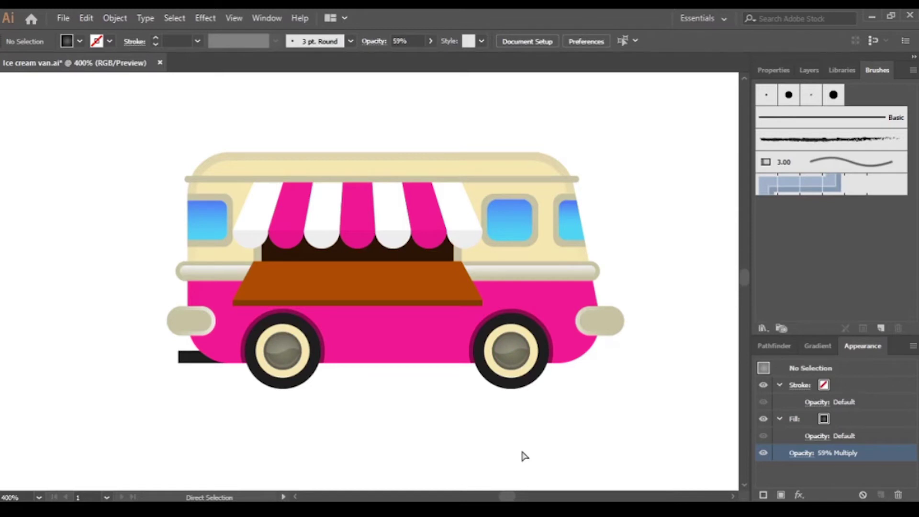
- Give the van body a vertical pink gradient
click(531, 306)
key(period)
key(g)
drag(393, 271, 394, 381)
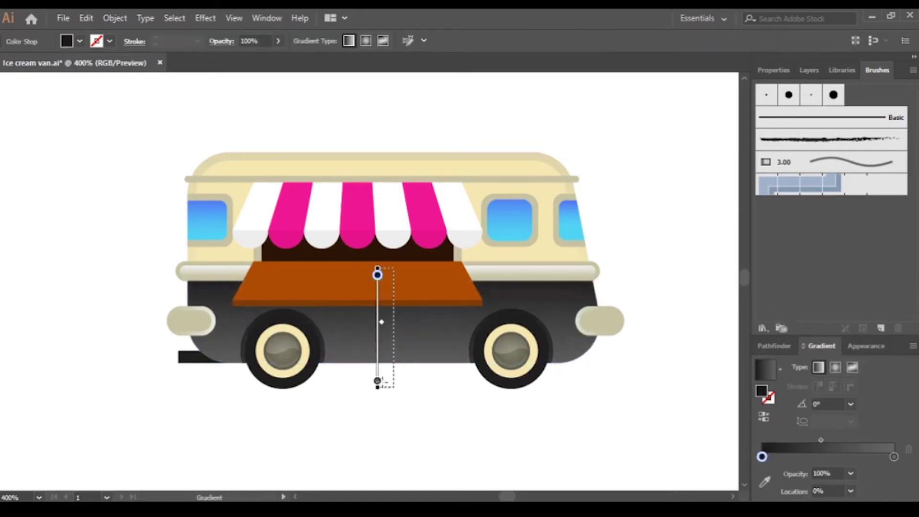
click(762, 458)
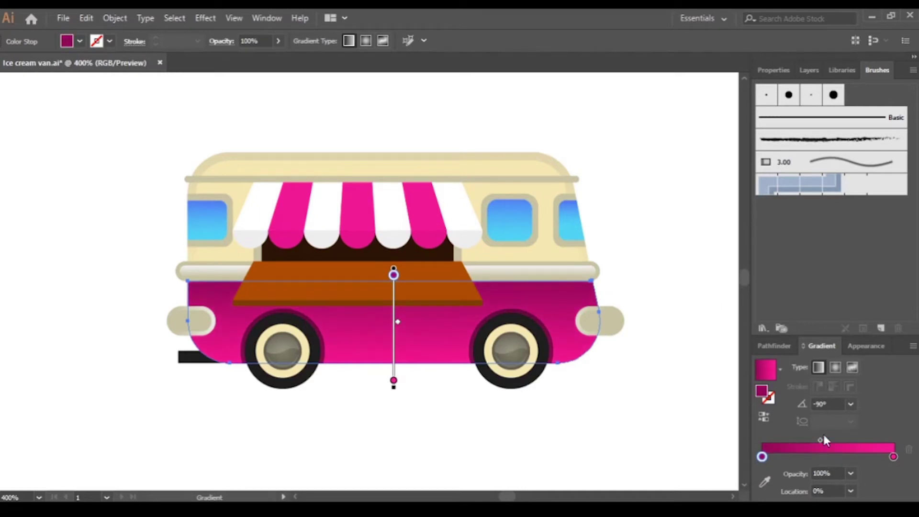
key(v)
click(636, 336)
key(ctrl+minus)
click(369, 344)
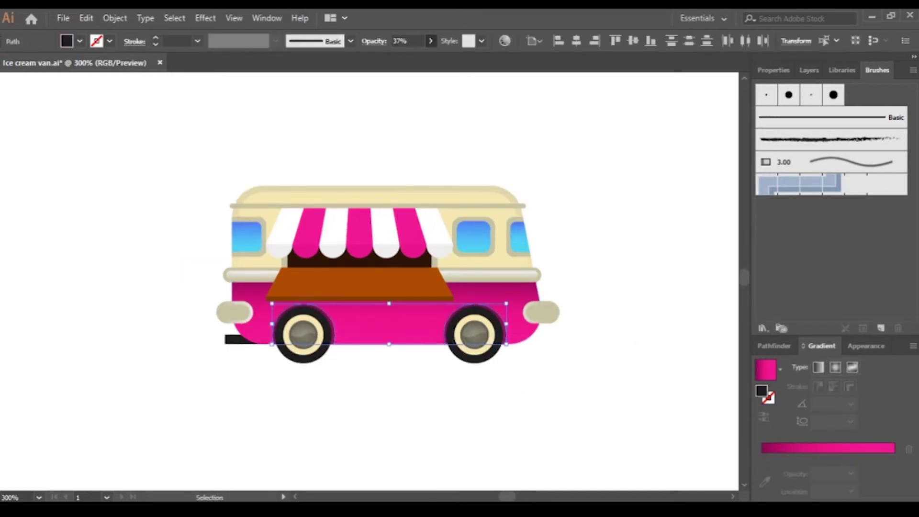
- Cut a top band from the body under the counter and set it to Multiply
drag(546, 307, 226, 305)
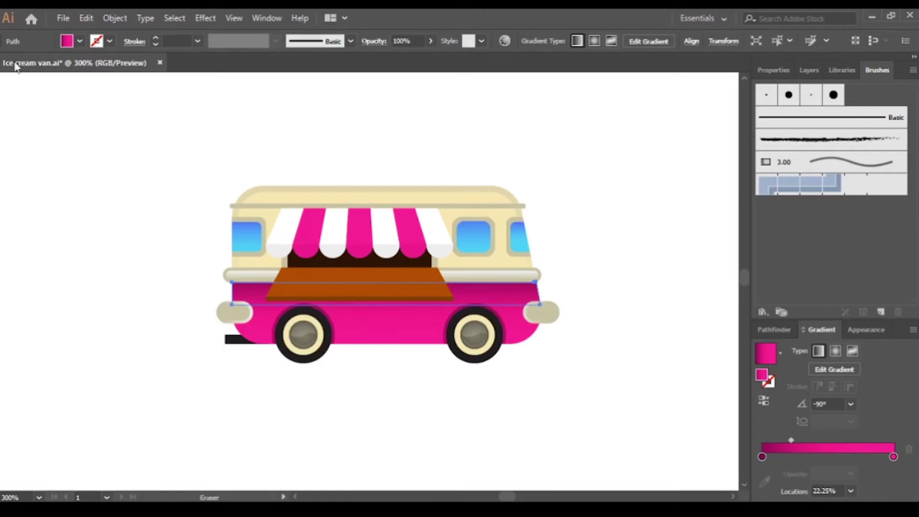
click(417, 246)
key(shift+e)
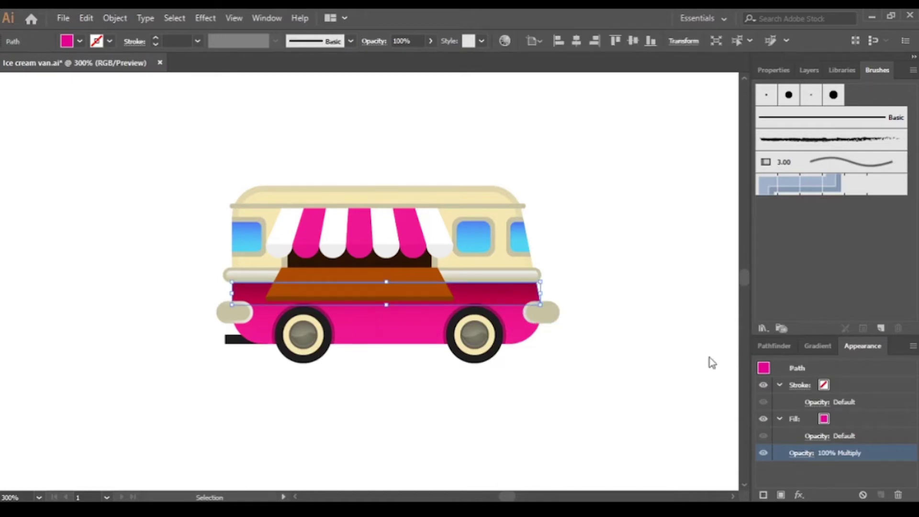
click(141, 177)
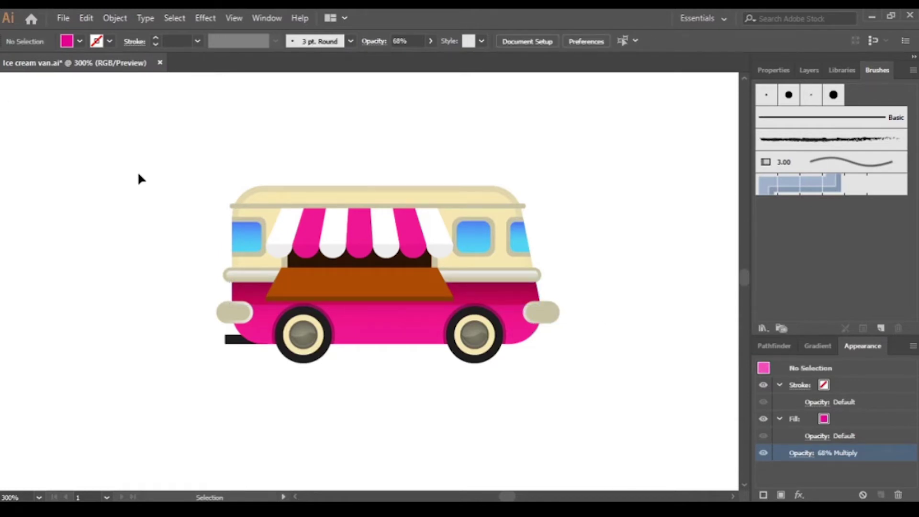
click(426, 287)
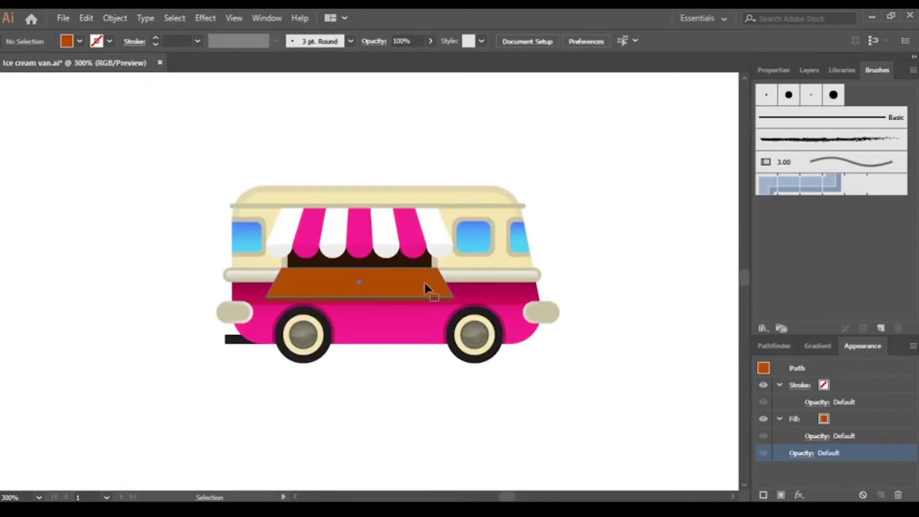
- Give the wooden counter a brown-to-brown gradient fill
key(period)
key(g)
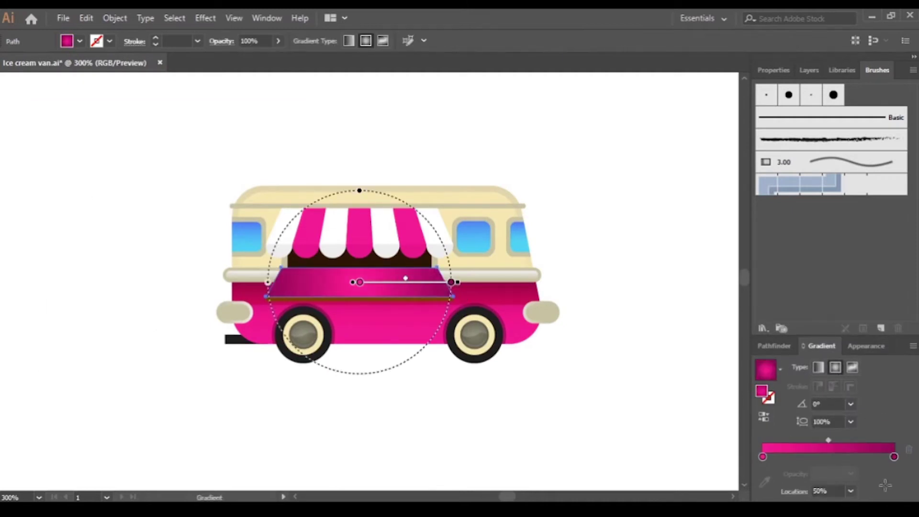
click(765, 481)
click(451, 283)
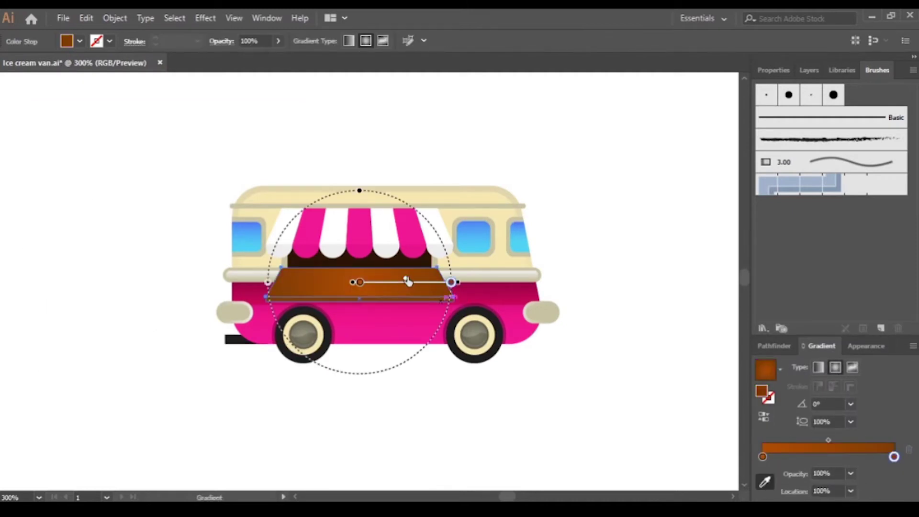
key(ctrl+shift+a)
- Draw thin darker plank lines across the counter, copying them down and slightly upward
drag(251, 218, 471, 343)
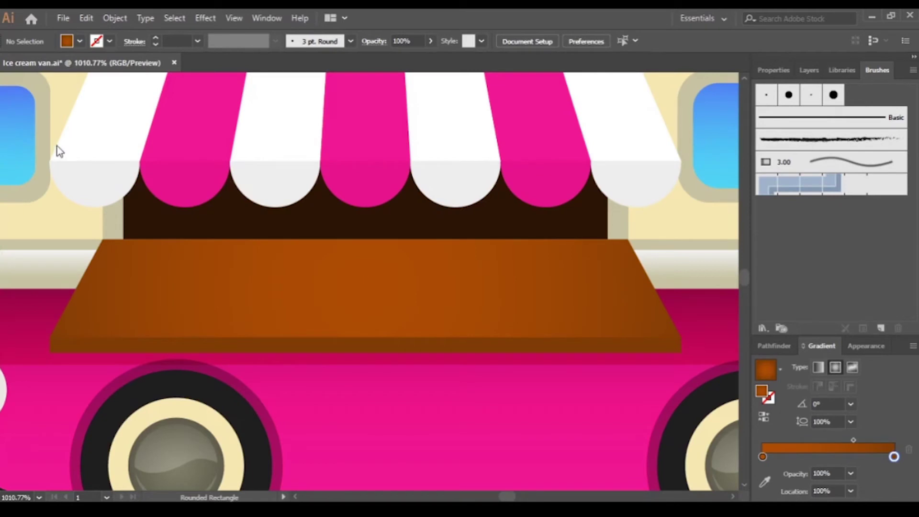
drag(269, 277, 643, 264)
key(v)
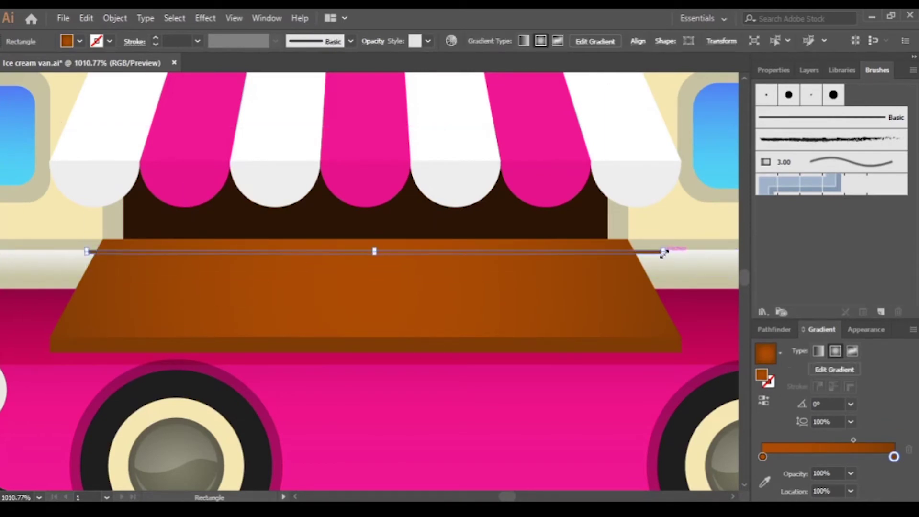
mouse_move(554, 264)
alt+shift+mouse_down()
mouse_move(554, 305)
mouse_move(601, 306)
alt+shift+mouse_up()
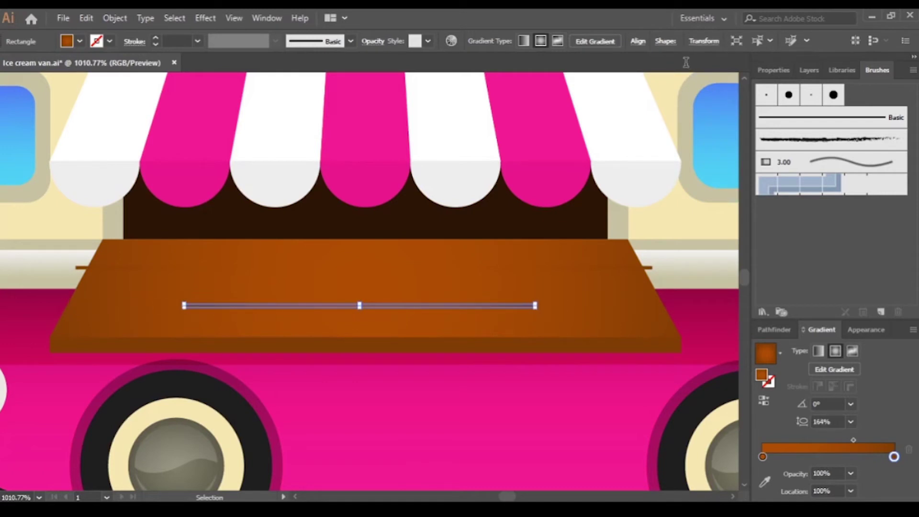
drag(646, 353, 14, 222)
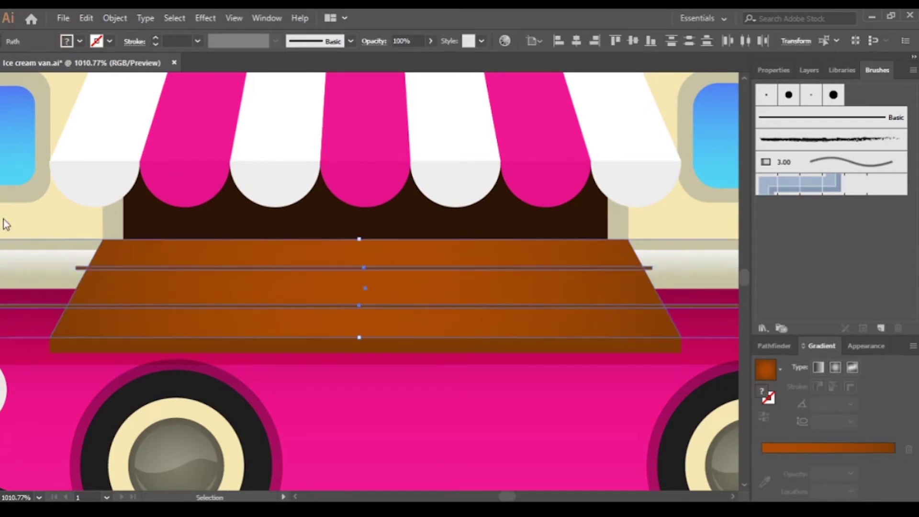
click(586, 283)
click(647, 349)
click(656, 308)
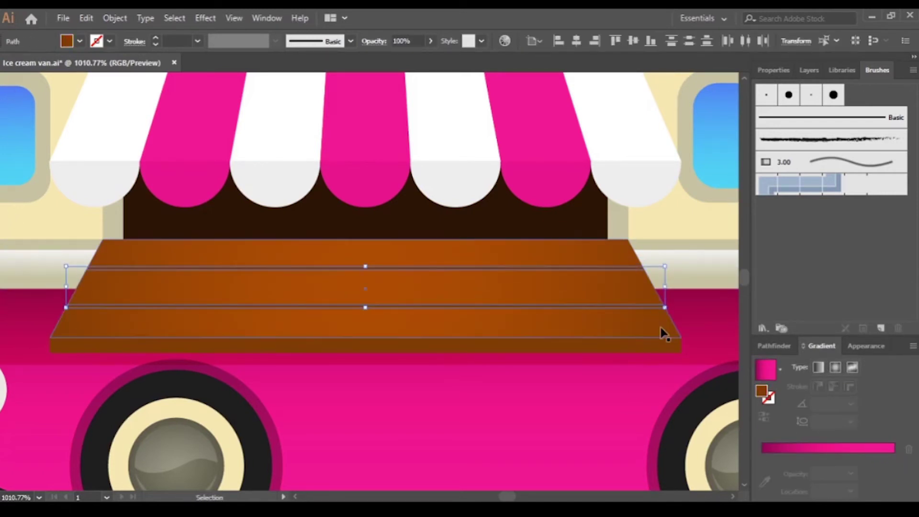
drag(585, 305, 583, 306)
- Select the counter-top trapezoid together with its plank lines
click(603, 326)
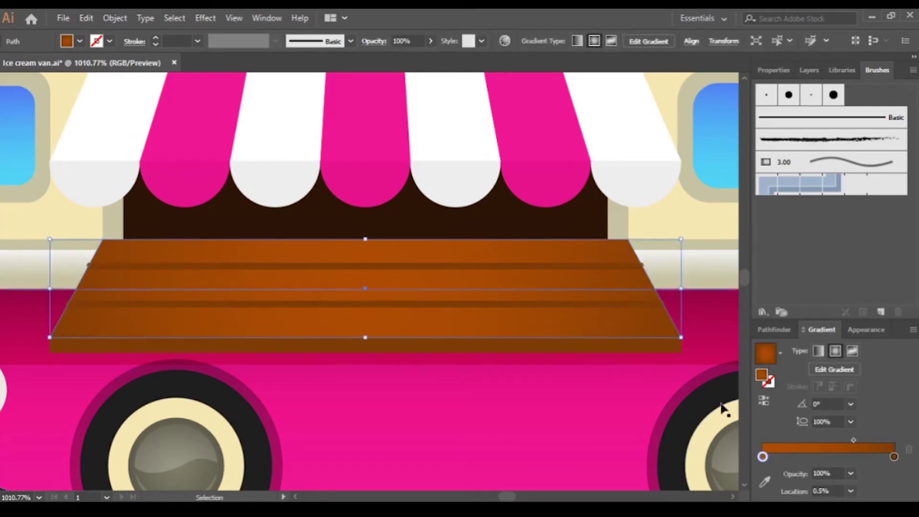
click(665, 302)
click(371, 328)
click(643, 263)
click(615, 434)
click(625, 317)
shift+click(630, 269)
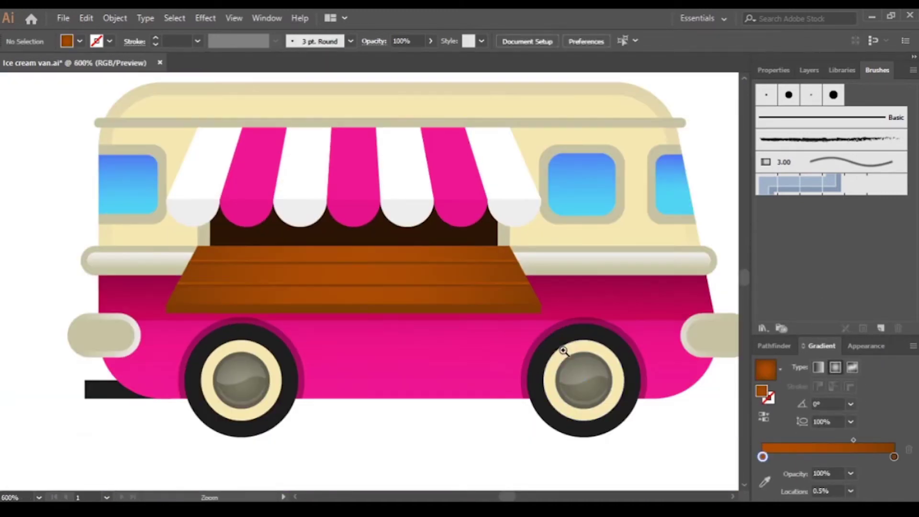
- Resize the strip along the counter's front edge to a thin band
click(430, 311)
scroll(354, 316, up, 3)
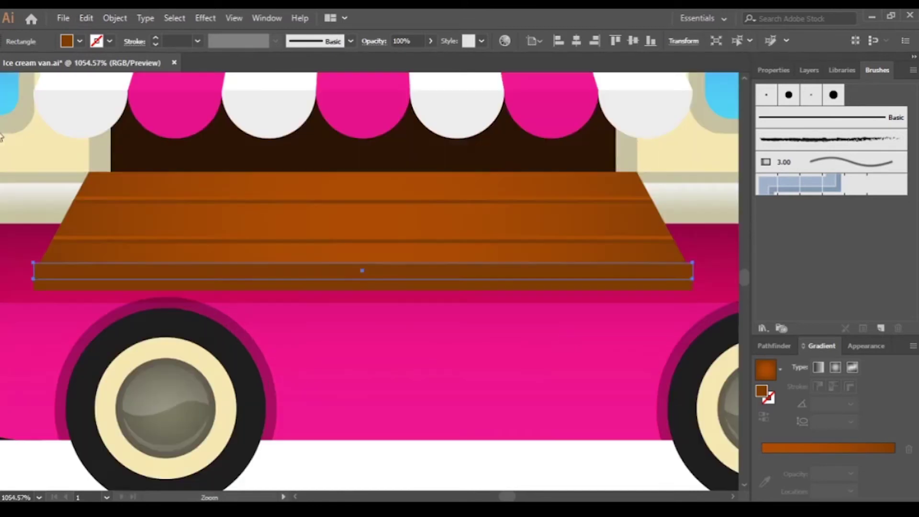
drag(363, 262, 363, 272)
key(ctrl+shift+a)
scroll(180, 306, up, 5)
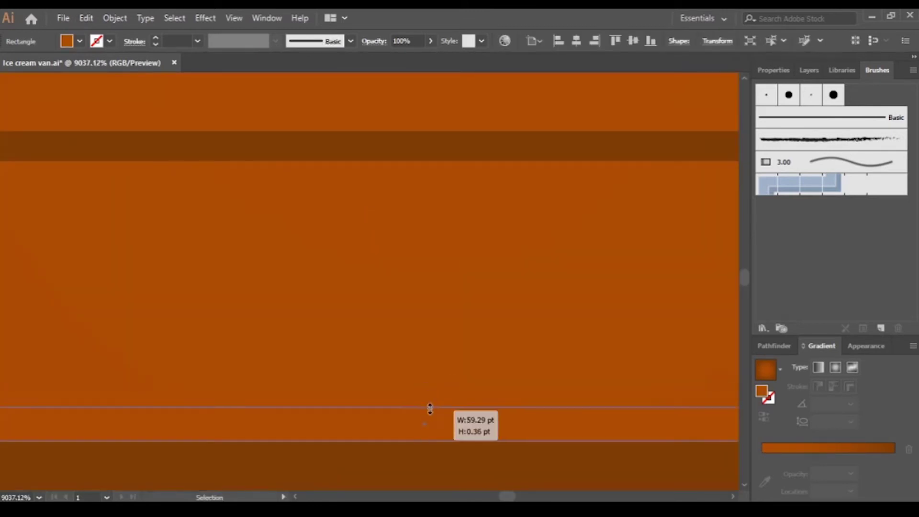
scroll(345, 291, down, 8)
scroll(677, 261, up, 4)
- Trim the front strip to the counter's slanted sides, with the whole van back in view
click(678, 261)
scroll(450, 222, up, 5)
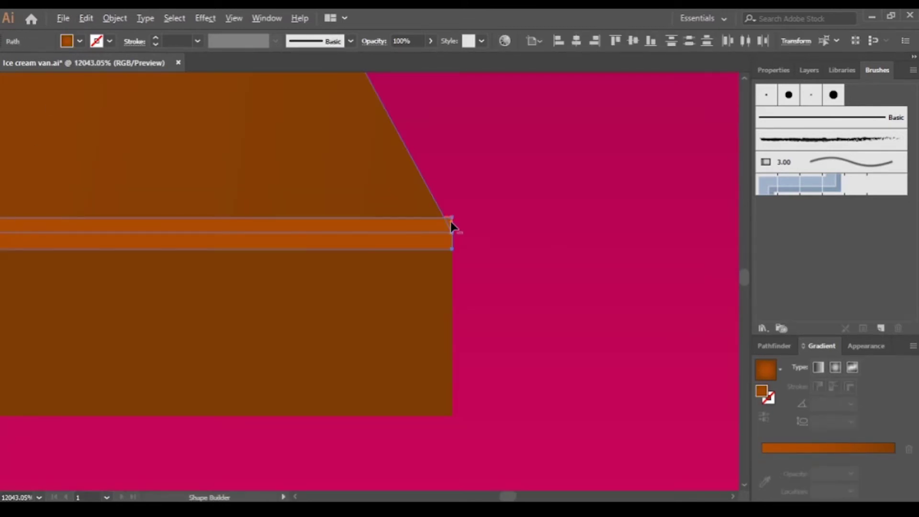
scroll(444, 242, up, 5)
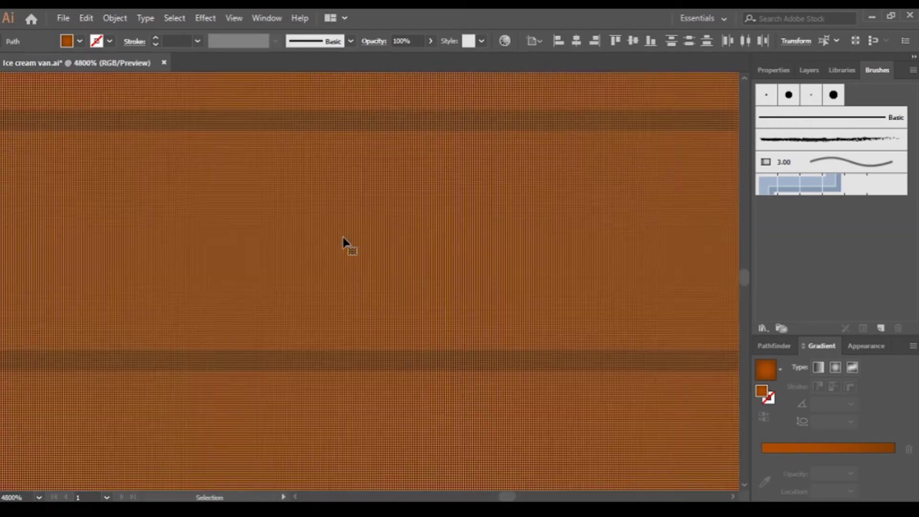
scroll(344, 242, down, 10)
click(465, 476)
click(397, 168)
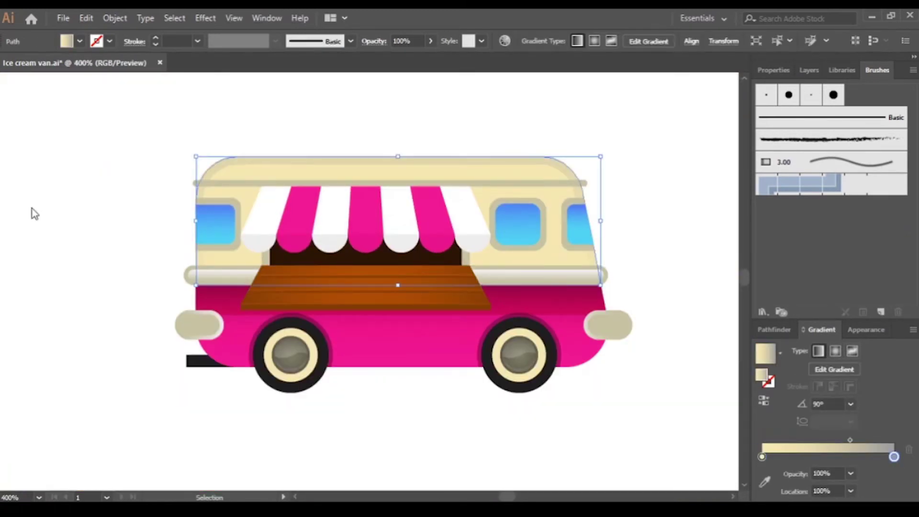
- Give the cream upper body a vertical gradient running bottom to top
key(g)
drag(398, 372, 398, 90)
scroll(745, 487, down, 2)
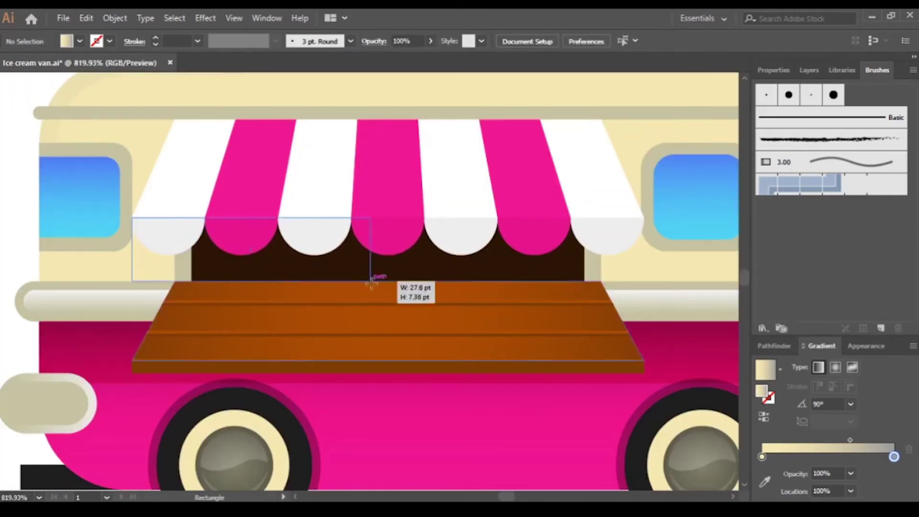
- Draw a rectangle beneath the awning and slant its bottom corners into a shadow shape
mouse_move(131, 218)
mouse_down()
mouse_move(644, 281)
mouse_move(644, 272)
mouse_move(731, 281)
mouse_up()
key(a)
drag(132, 281, 175, 281)
key(v)
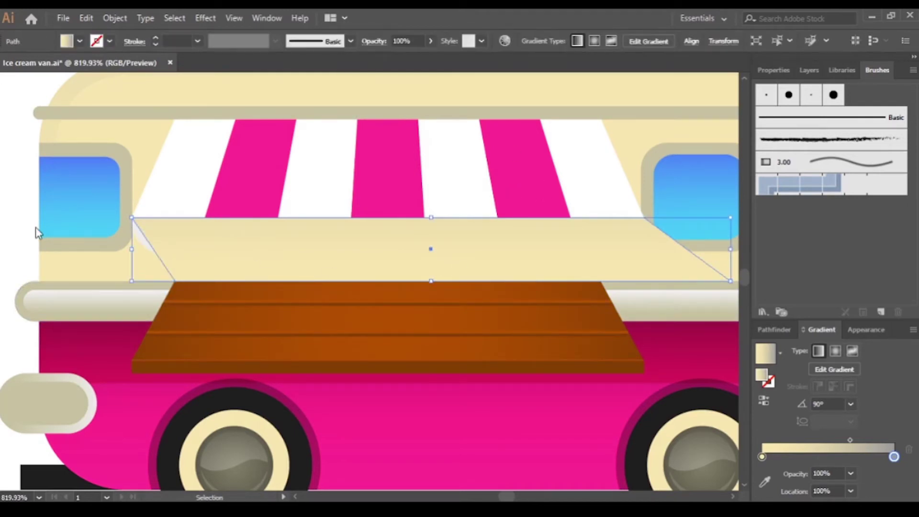
- Fill the shadow with a black-to-white gradient at 45% Multiply, running down from the awning
key(g)
click(894, 457)
click(763, 457)
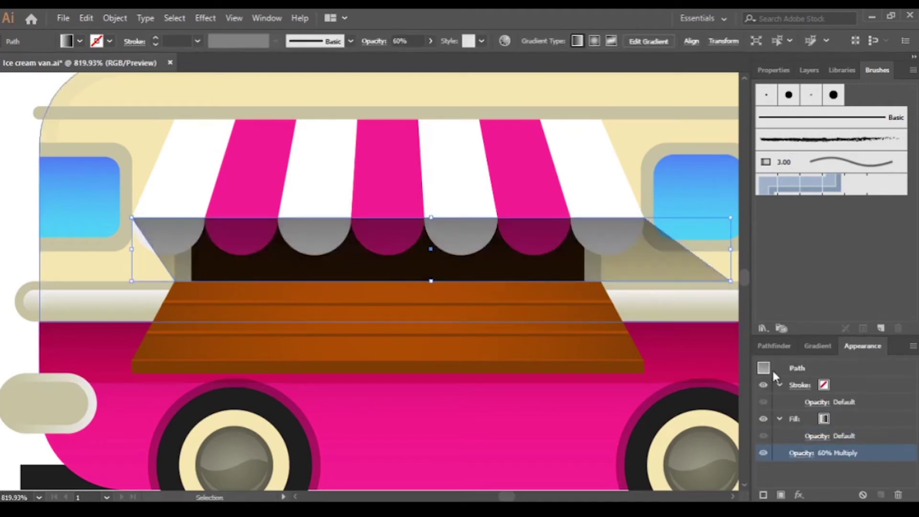
key(g)
drag(433, 363, 429, 144)
click(430, 187)
scroll(431, 216, up, 1)
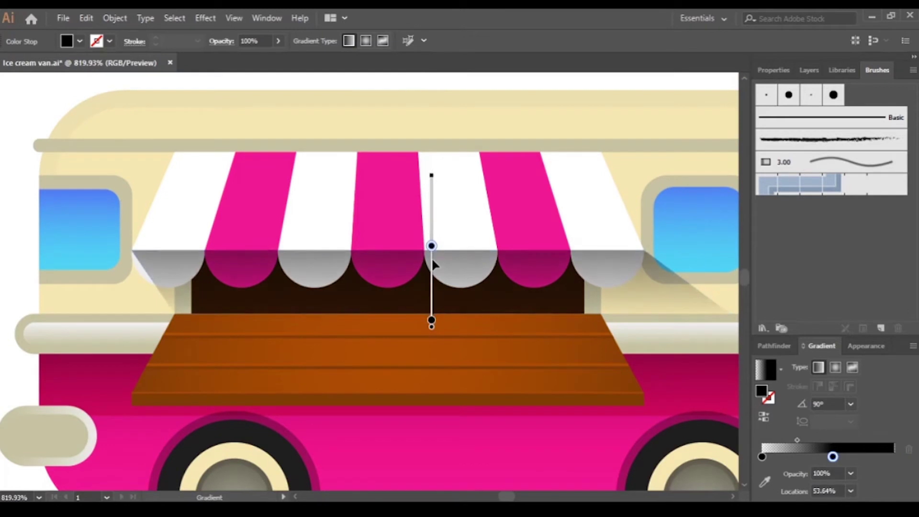
key(ctrl+minus)
key(ctrl+minus)
key(ctrl+minus)
key(v)
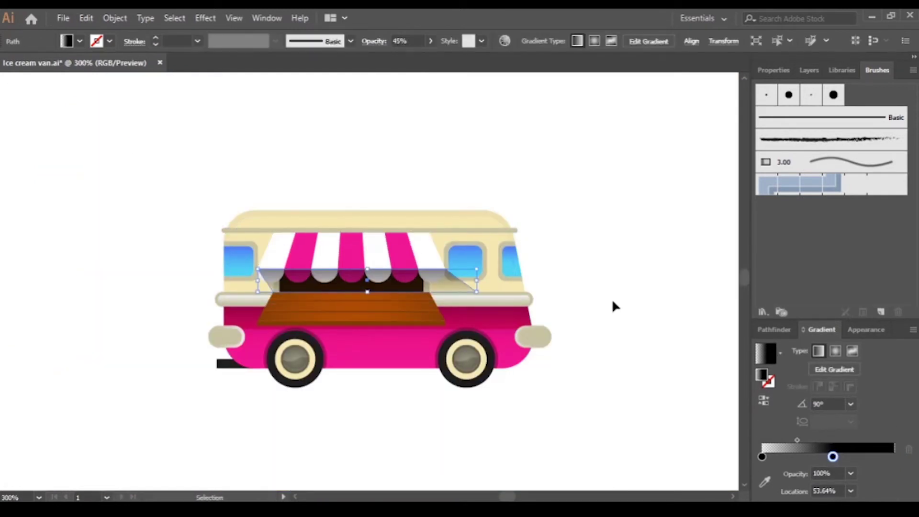
- Draw a shadow shape under the counter and set it to Multiply with lowered opacity
click(407, 277)
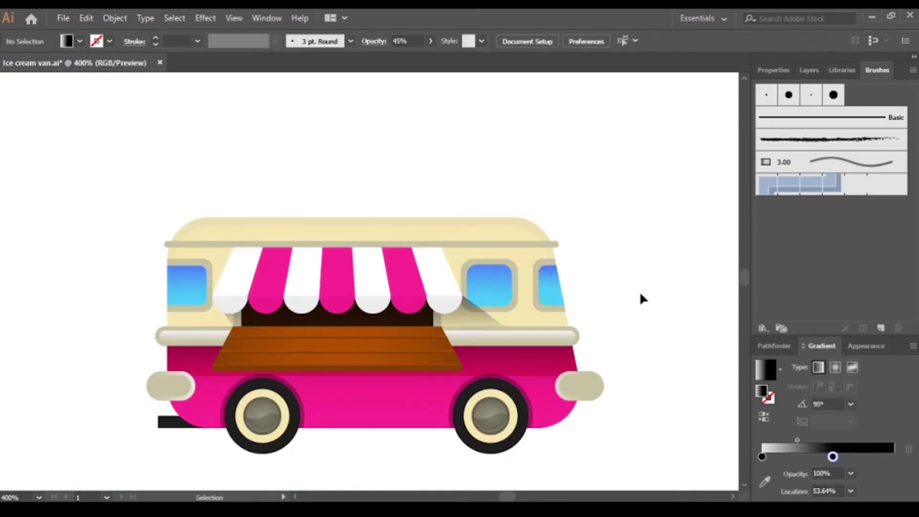
drag(217, 319, 465, 357)
key(a)
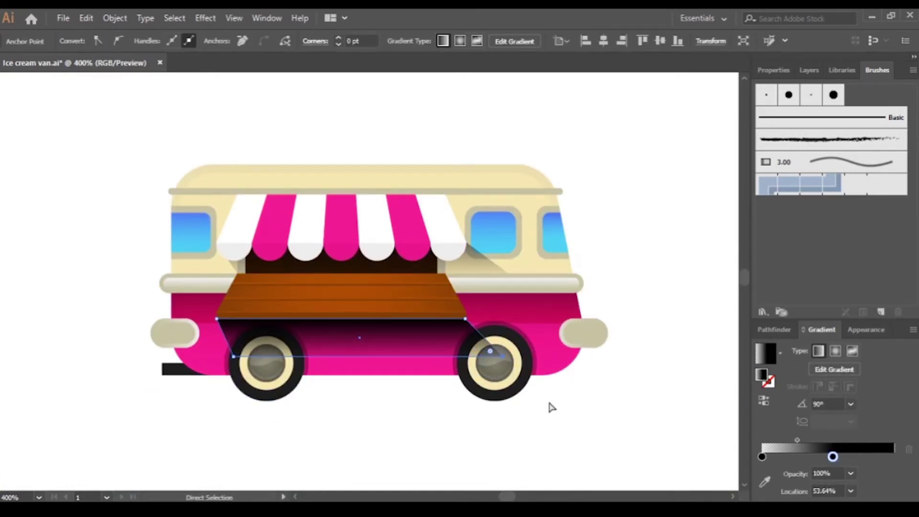
key(v)
click(866, 330)
click(804, 436)
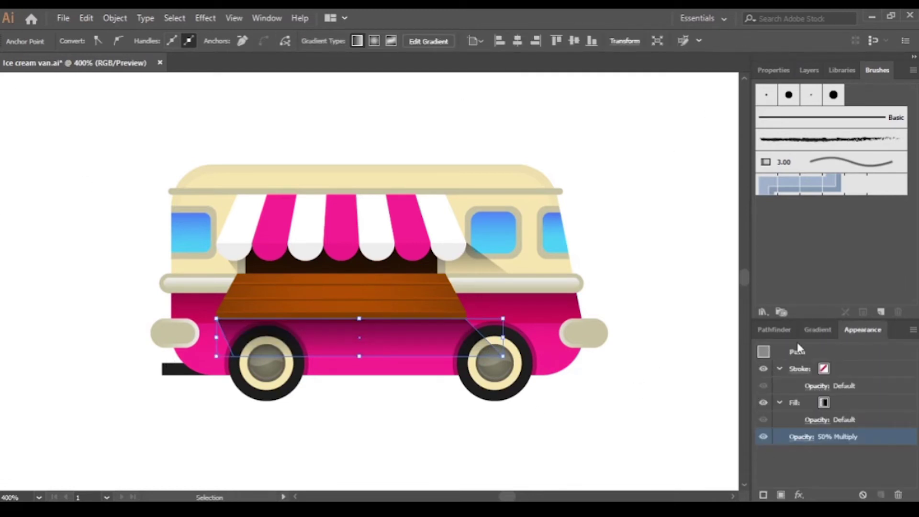
click(688, 233)
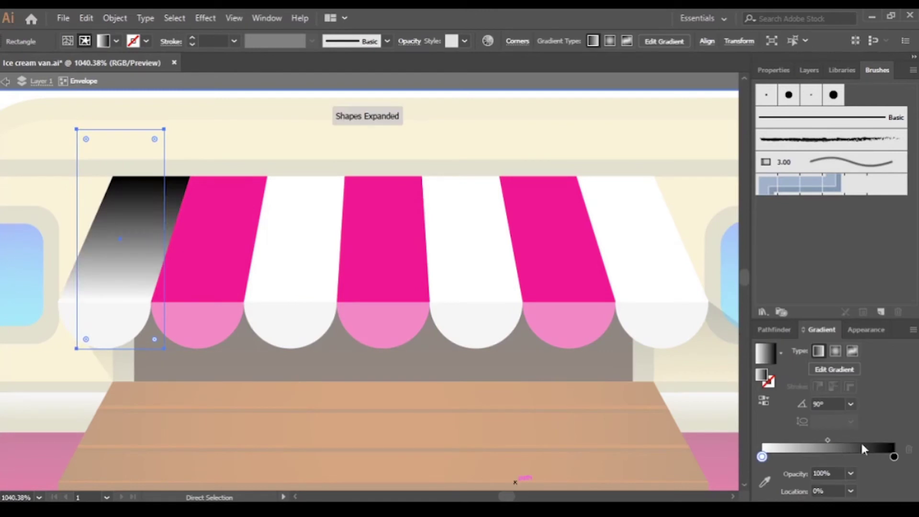
- Give the right and middle white awning stripes vertical gradients
click(314, 275)
shift+click(472, 258)
key(i)
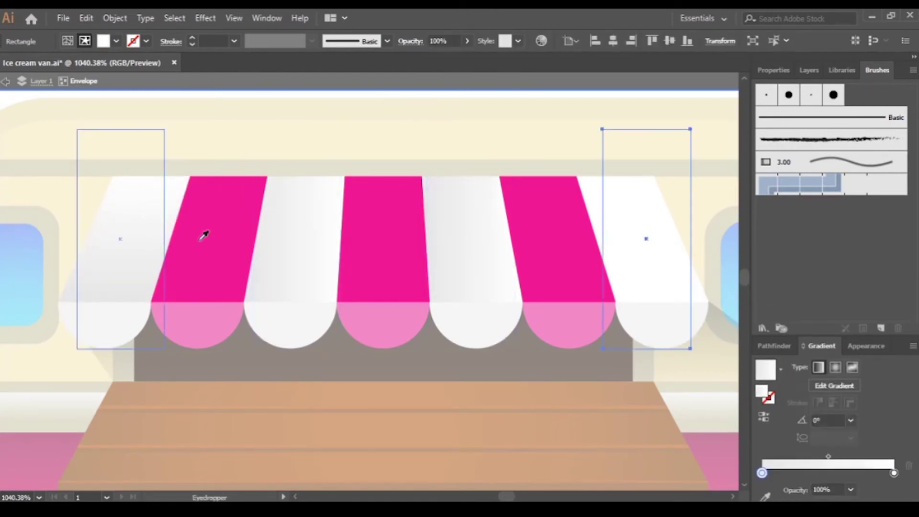
click(149, 247)
key(g)
drag(648, 309, 647, 178)
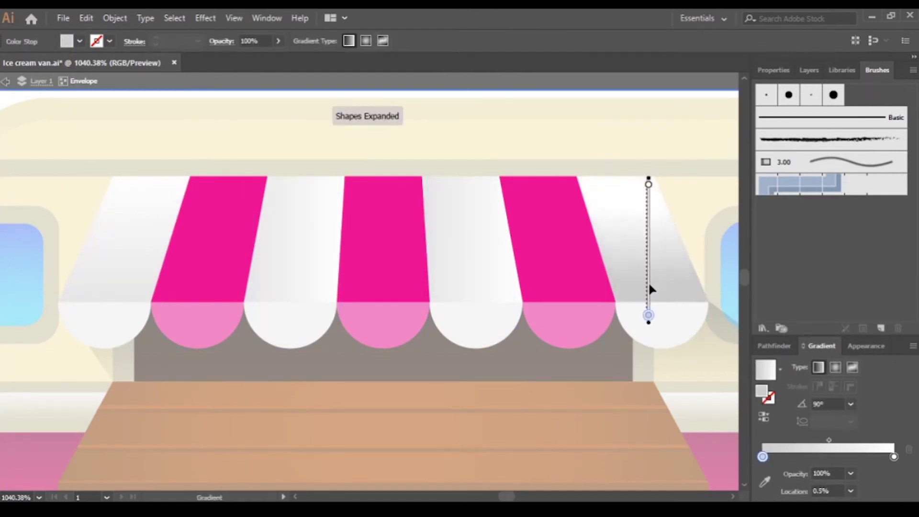
drag(480, 389, 480, 234)
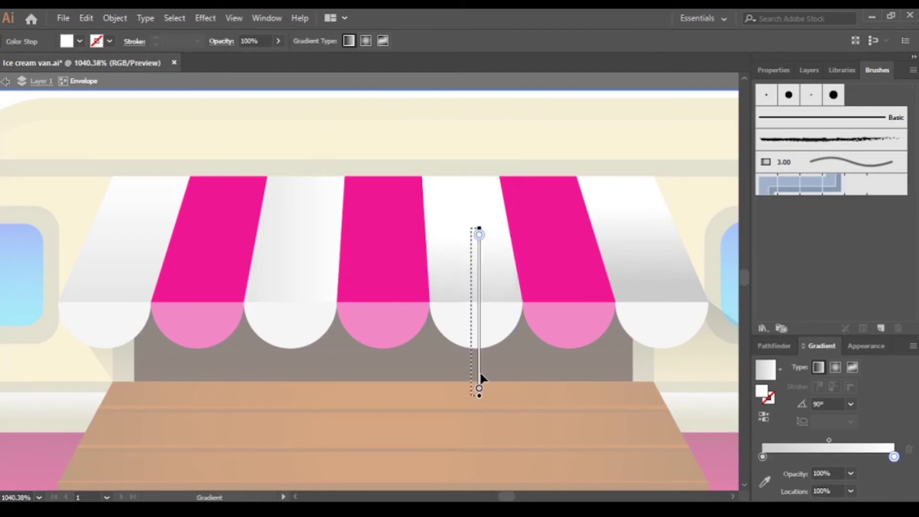
drag(471, 311, 471, 143)
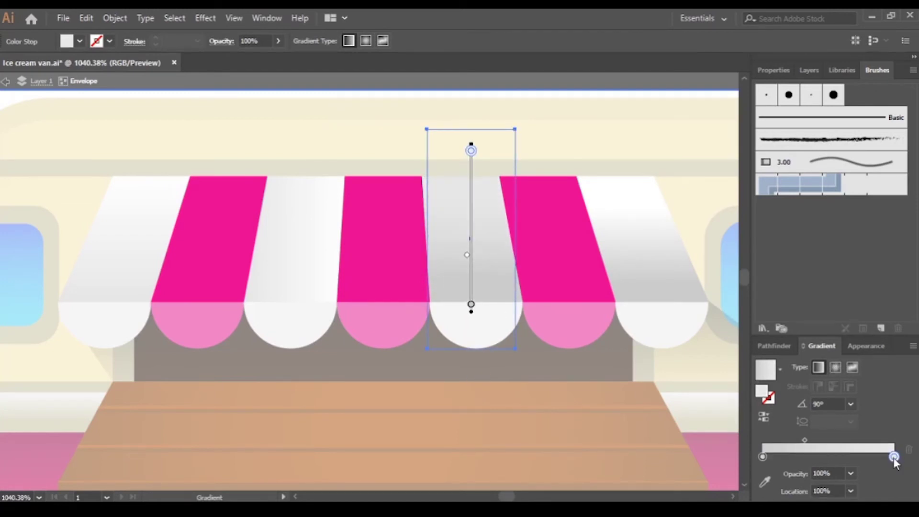
- Copy the gradient to the next white stripe, then give the pink stripes a vertical gradient
key(v)
click(492, 236)
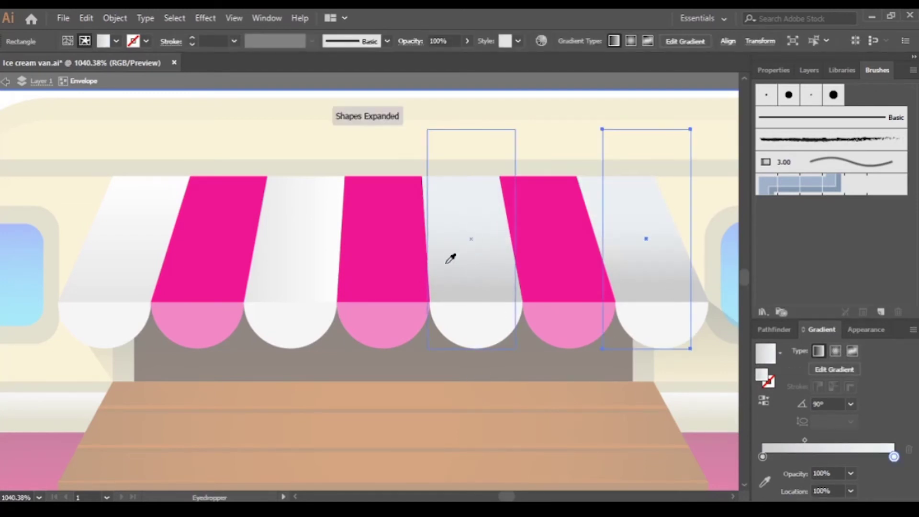
shift+click(303, 242)
double_click(582, 367)
key(ctrl+minus)
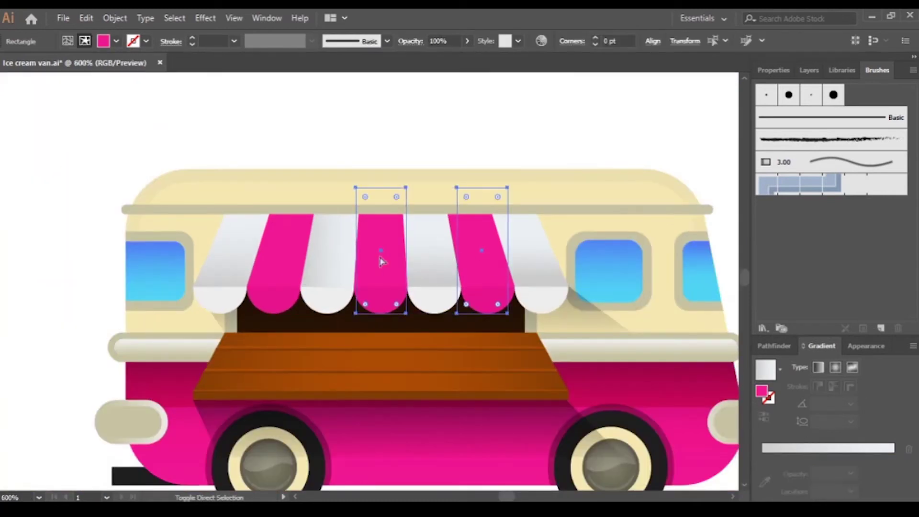
drag(380, 145, 380, 354)
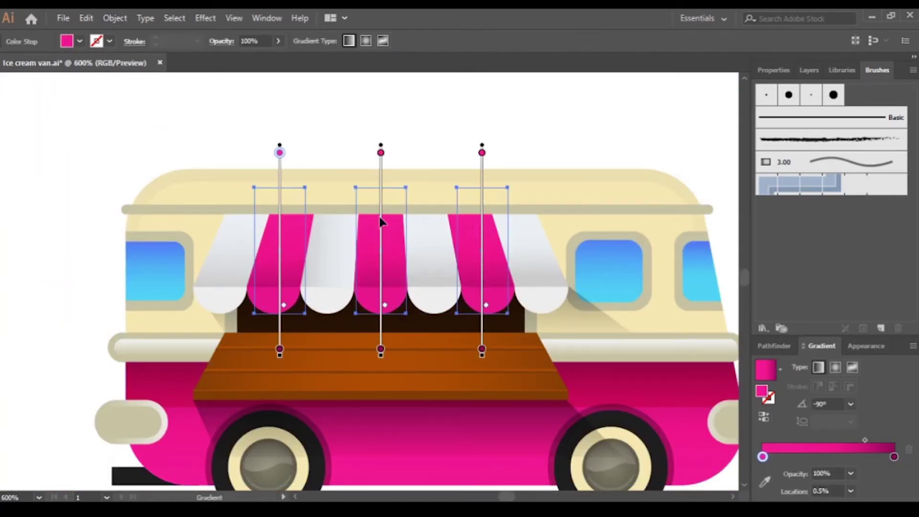
key(v)
click(135, 114)
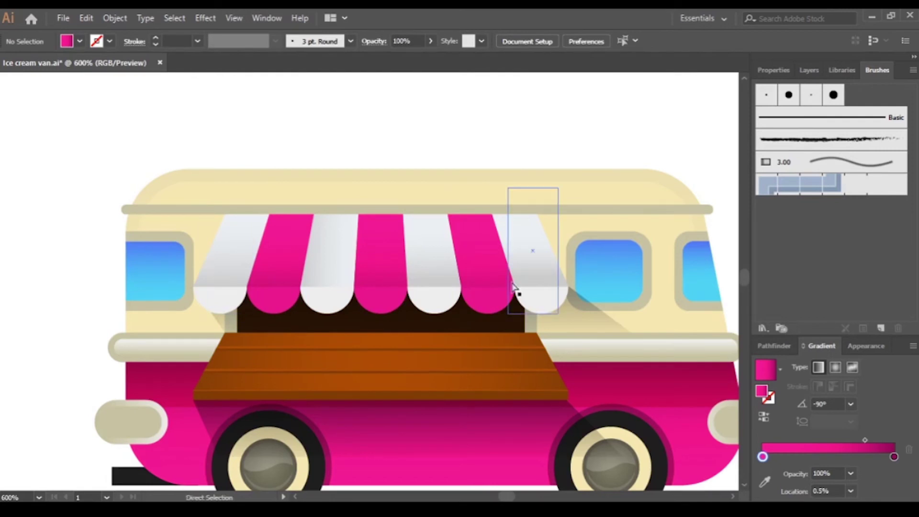
- Apply a gradient to the pink scallops, running the middle one horizontally
click(505, 301)
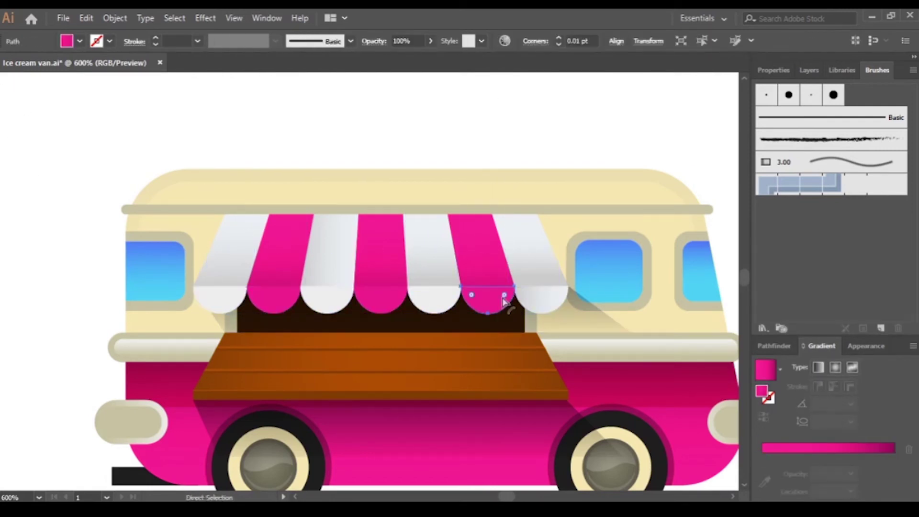
click(868, 439)
key(g)
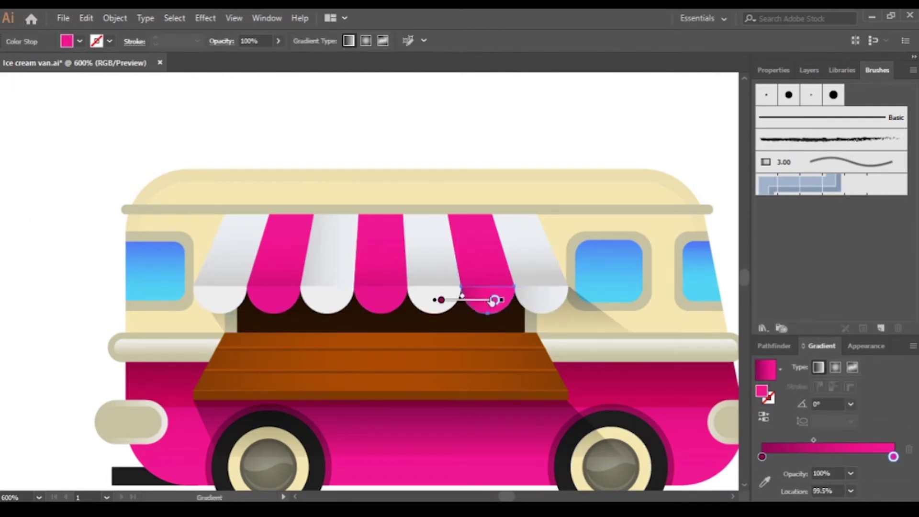
key(v)
click(273, 302)
shift+click(381, 301)
key(i)
click(489, 302)
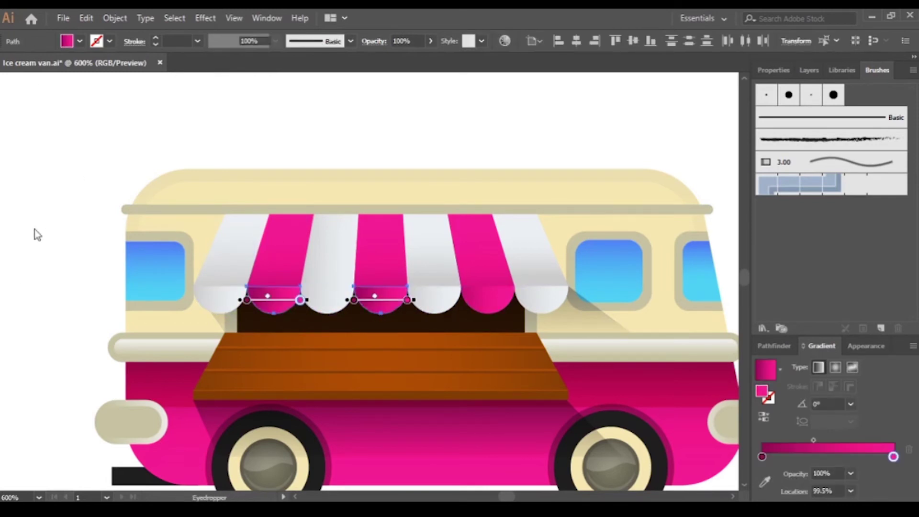
key(g)
drag(340, 300, 424, 300)
- Review the white scallops' gradient shading with the whole awning in view
key(v)
click(341, 158)
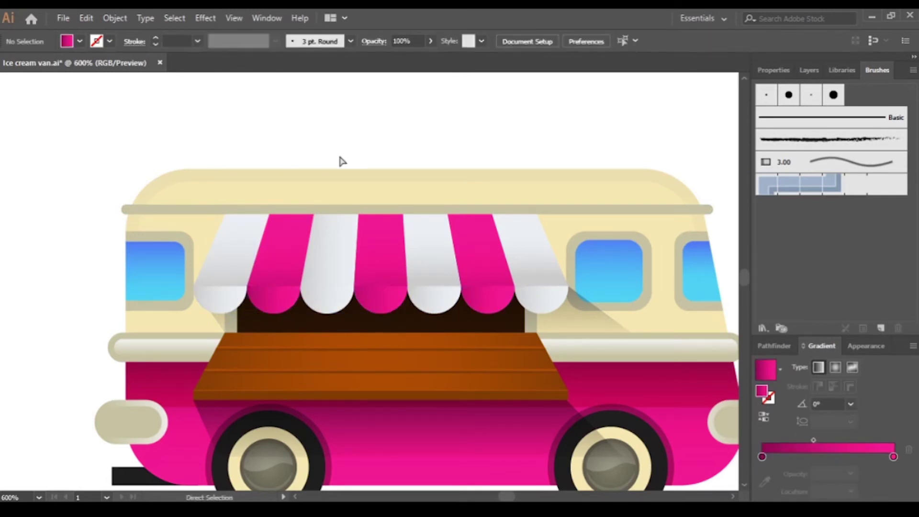
key(ctrl+minus)
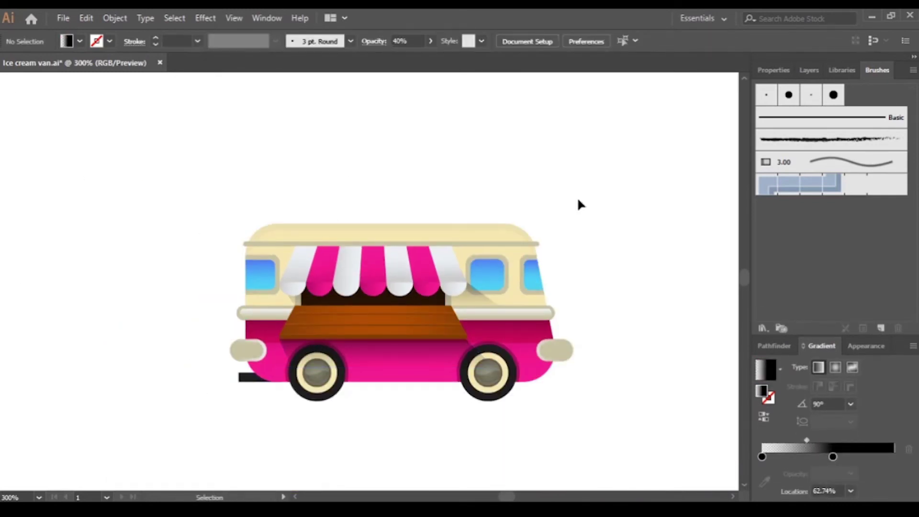
click(300, 289)
key(g)
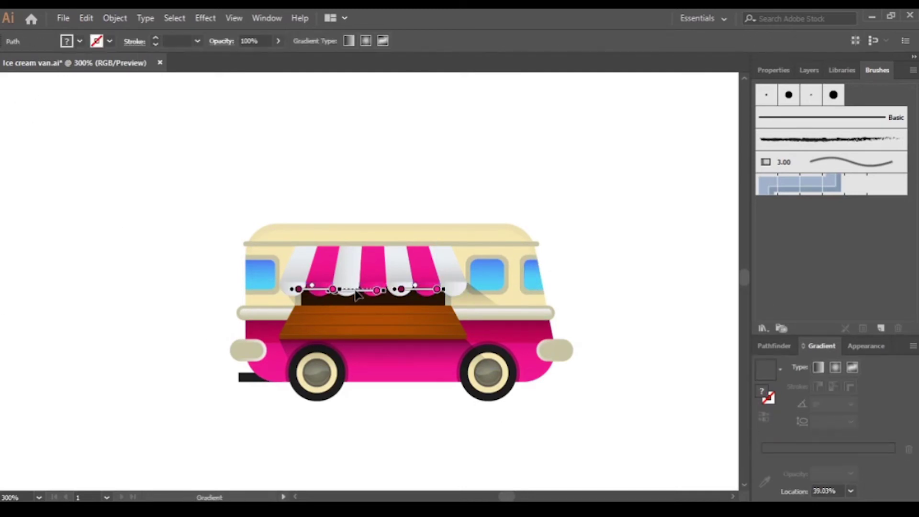
key(v)
click(662, 225)
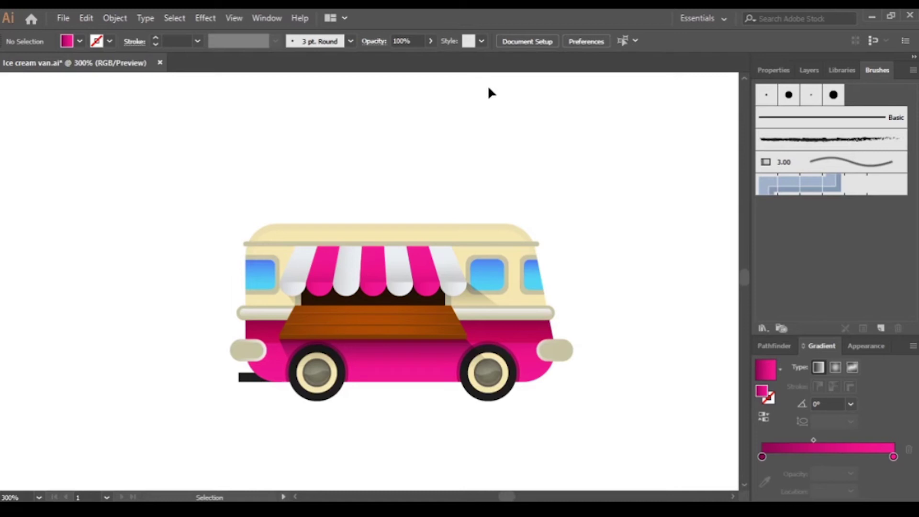
scroll(325, 353, right, 3)
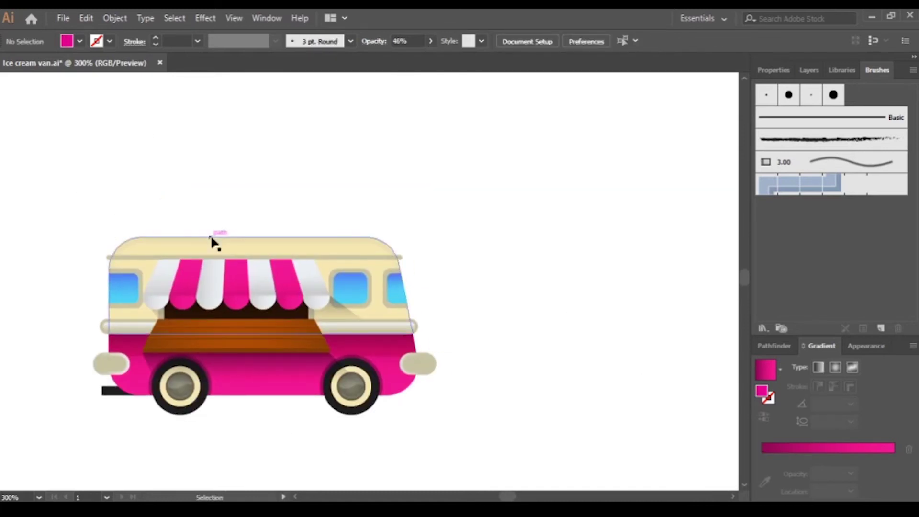
- Draw a magenta rectangle beside the van and slant it into a cup shape
drag(494, 194, 595, 260)
key(a)
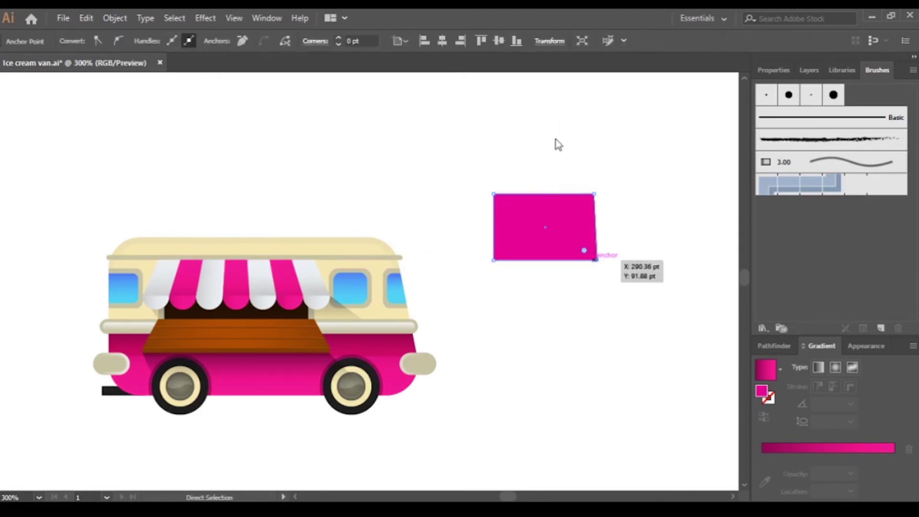
key(shift+Left)
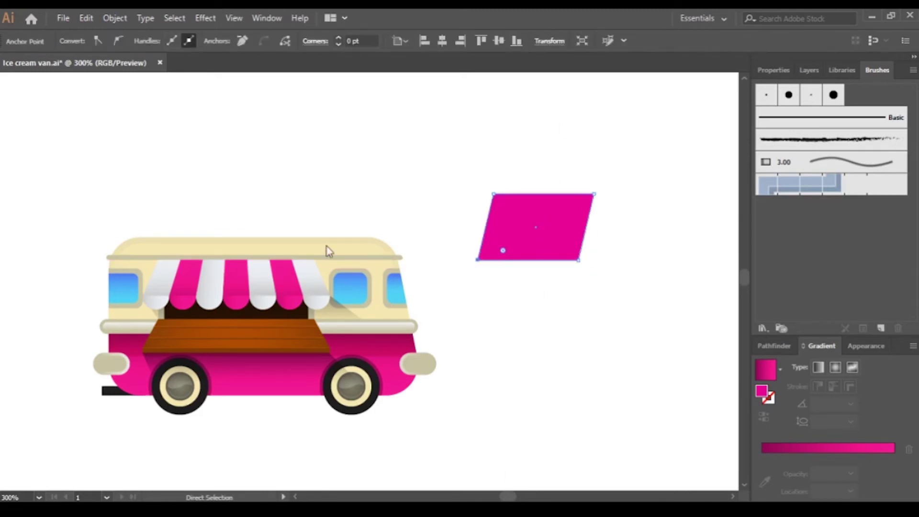
click(577, 308)
key(z)
mouse_move(431, 269)
mouse_down()
mouse_move(510, 388)
mouse_move(550, 388)
mouse_up()
- Add rounded bands across the cup's top rim and base
drag(217, 159, 551, 182)
key(v)
click(550, 211)
drag(216, 322, 552, 348)
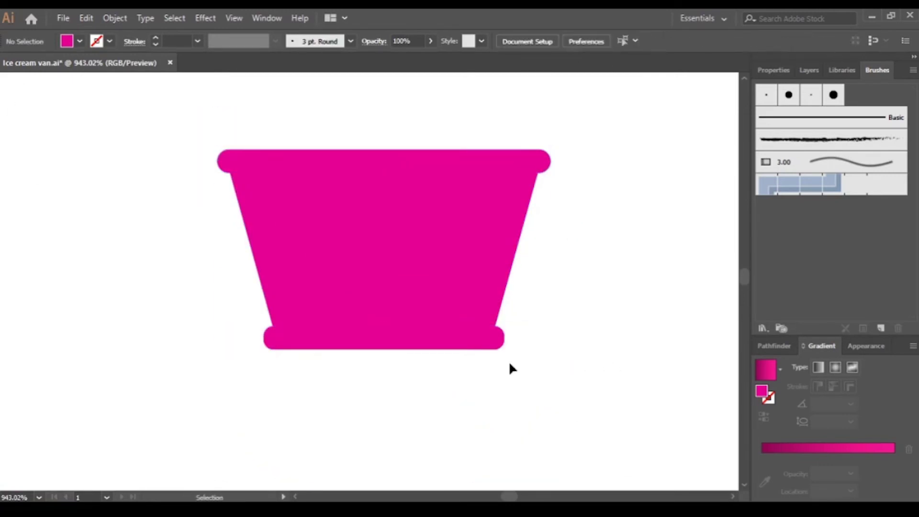
click(536, 380)
key(ctrl+minus)
key(ctrl+minus)
key(ctrl+minus)
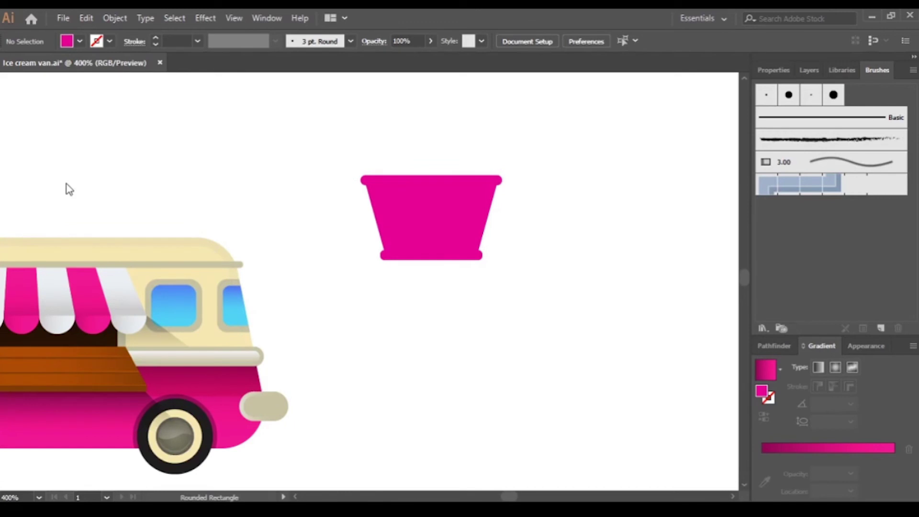
- Turn a pasted star into a triangle and stretch it into a tall cone under the cup
key(ctrl+v)
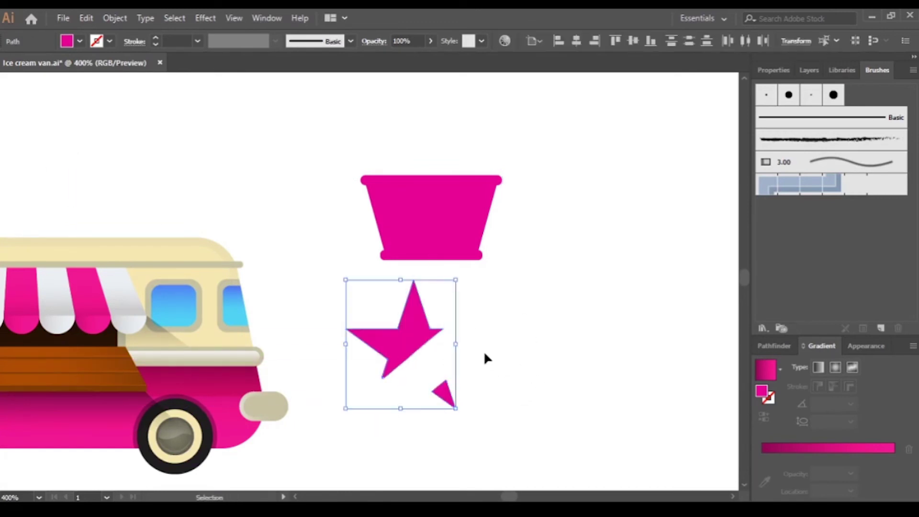
key(ctrl+z)
drag(431, 292, 437, 261)
mouse_move(433, 320)
mouse_down()
mouse_move(476, 378)
mouse_move(434, 356)
mouse_up()
key(a)
click(547, 360)
key(v)
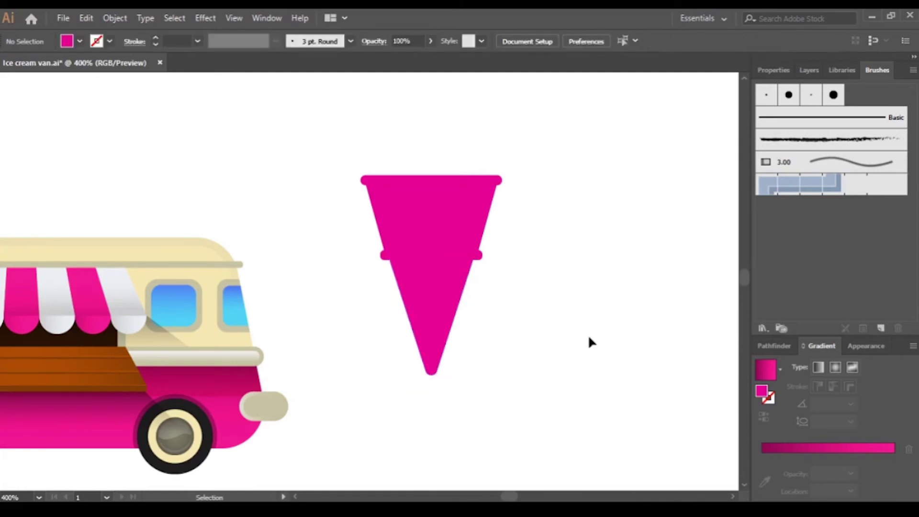
- Fill every part of the cone orange
scroll(540, 308, up, 3)
scroll(554, 155, up, 2)
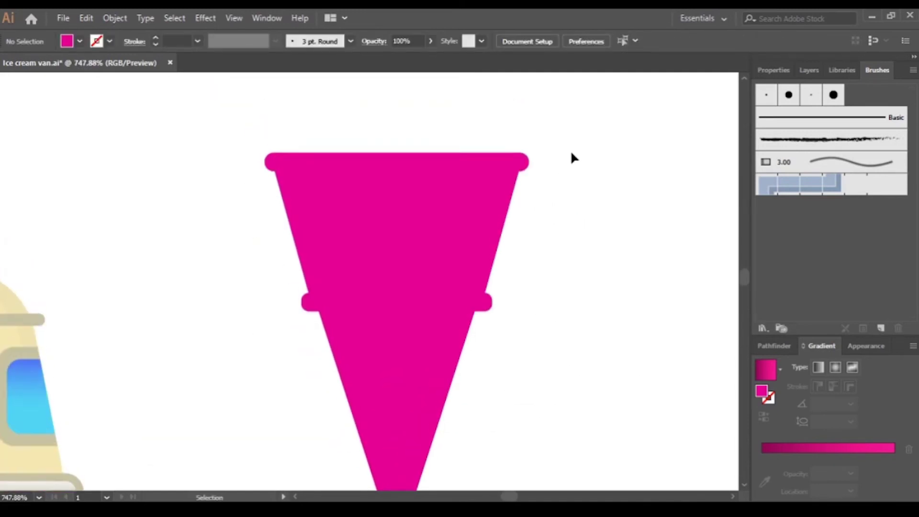
key(ctrl+a)
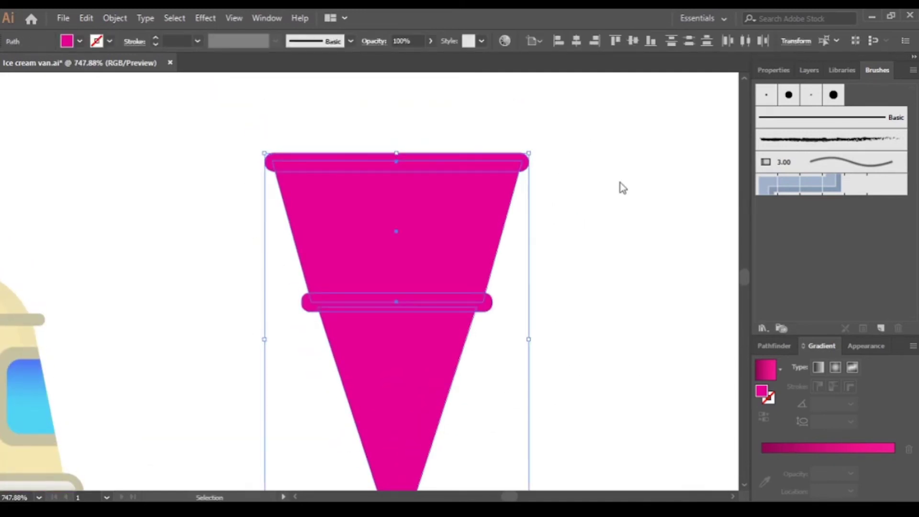
key(ctrl+z)
key(a)
click(38, 241)
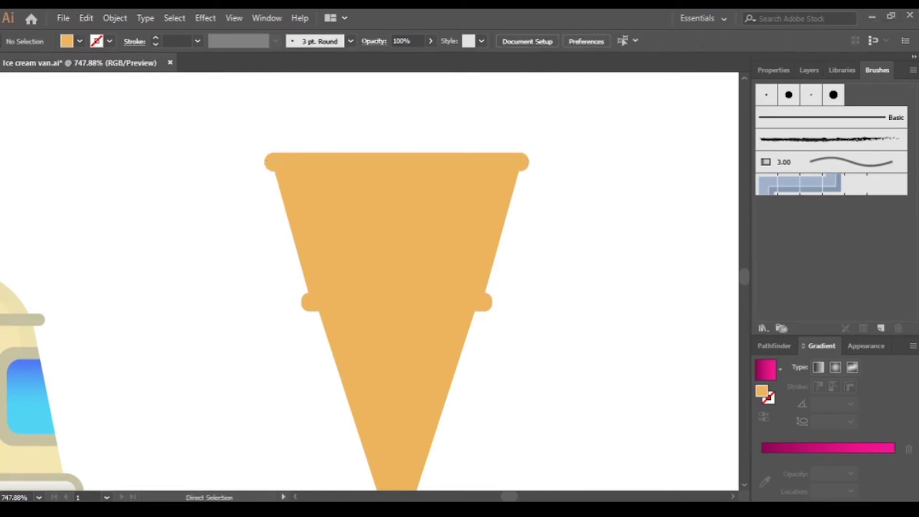
- Set the rim band to a darker blend in the Appearance settings
click(866, 346)
click(410, 41)
click(15, 82)
key(v)
- Split the top rim with an ellipse, darkening the lower part and right end, lightening the left end
click(397, 163)
key(l)
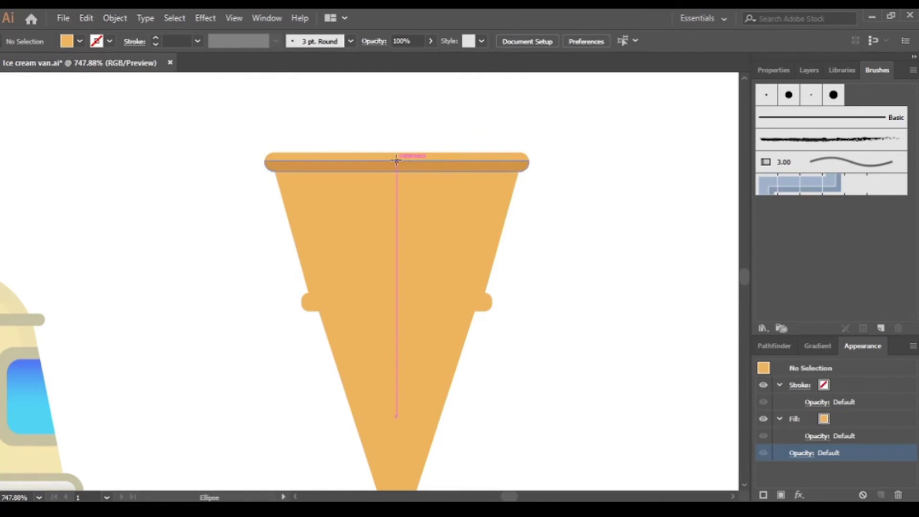
drag(396, 160, 522, 193)
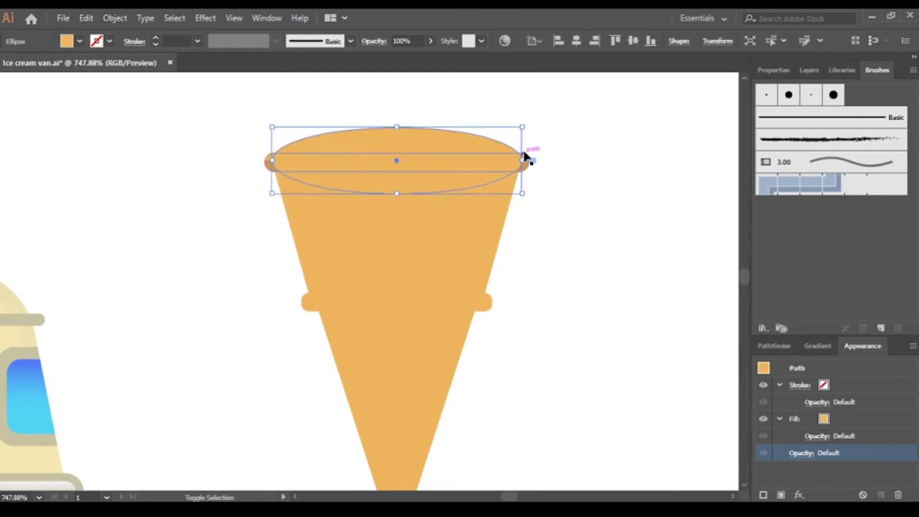
key(shift+m)
alt+click(405, 189)
key(a)
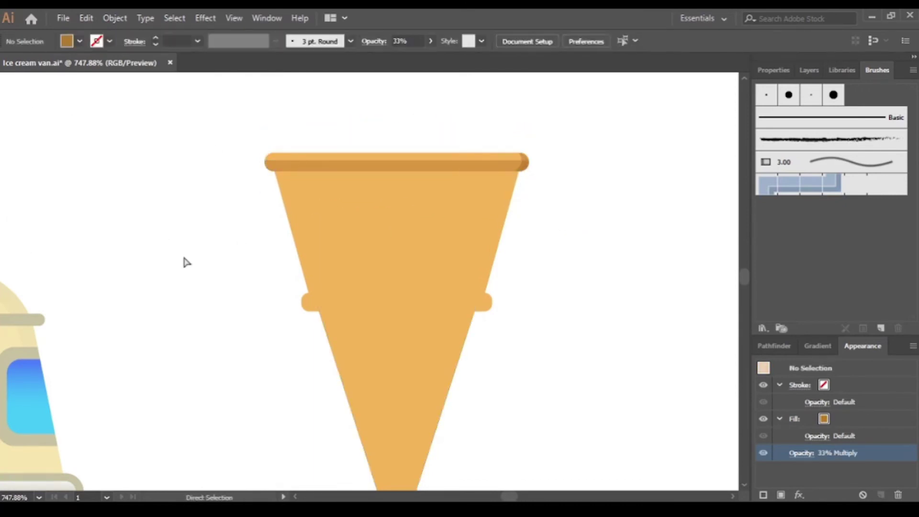
click(18, 98)
click(524, 158)
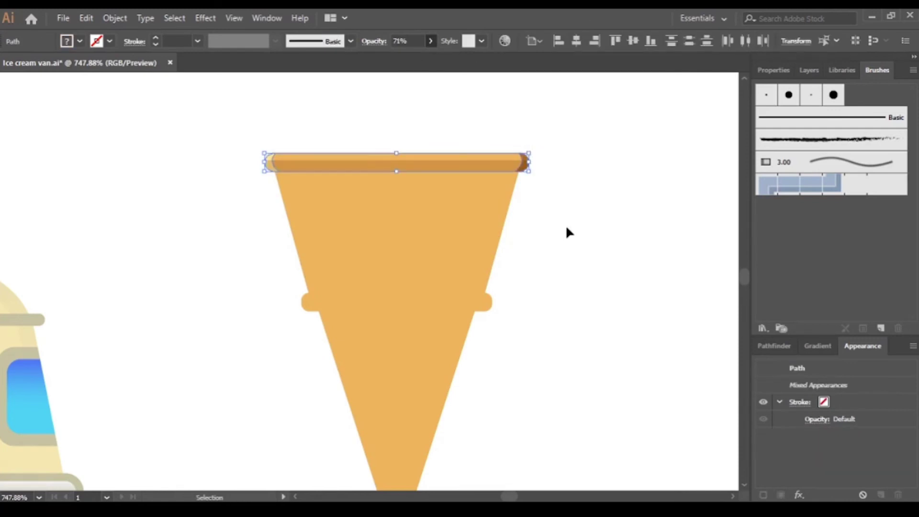
key(ctrl+shift+a)
- Undo earlier shading attempts and offset a copy of the upper cone trapezoid
key(ctrl+z)
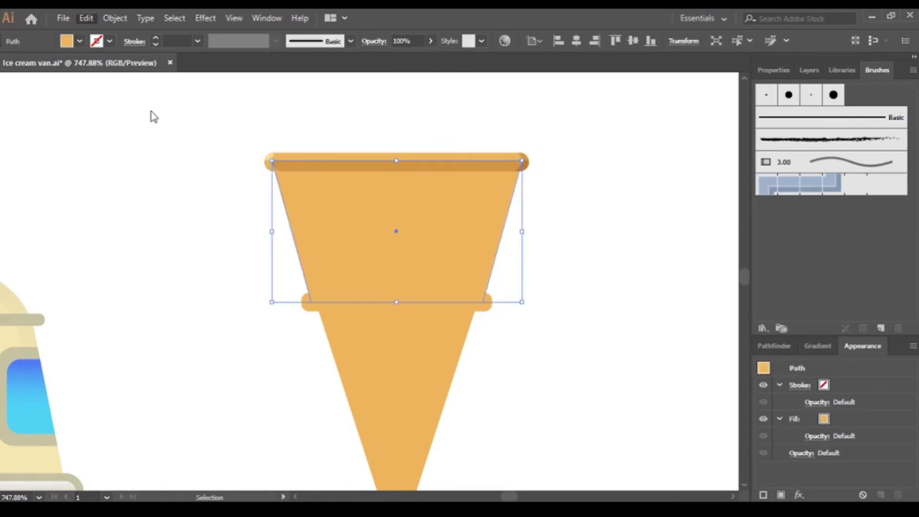
key(ctrl+z)
key(ctrl+z)
key(ctrl+z)
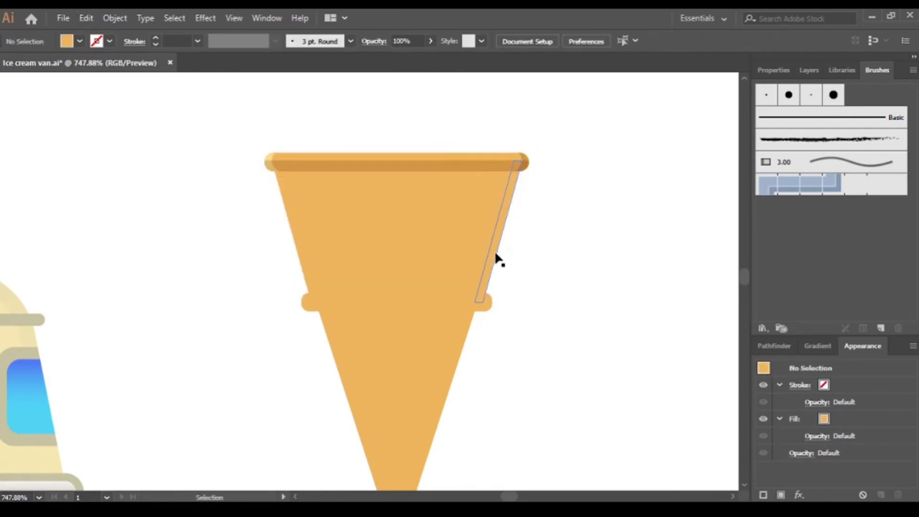
key(ctrl+z)
key(ctrl+z)
- Carve a thin left-edge strip with Shape Builder and give it a light edge look
key(ctrl+z)
click(652, 273)
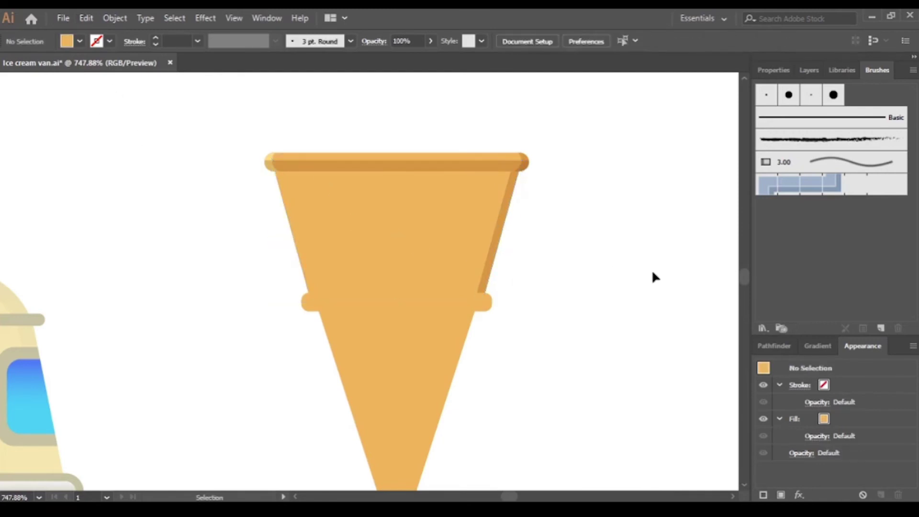
click(455, 192)
drag(479, 229, 314, 290)
key(ctrl+z)
key(shift+m)
drag(536, 249, 396, 229)
key(i)
click(277, 149)
key(v)
key(ctrl+shift+a)
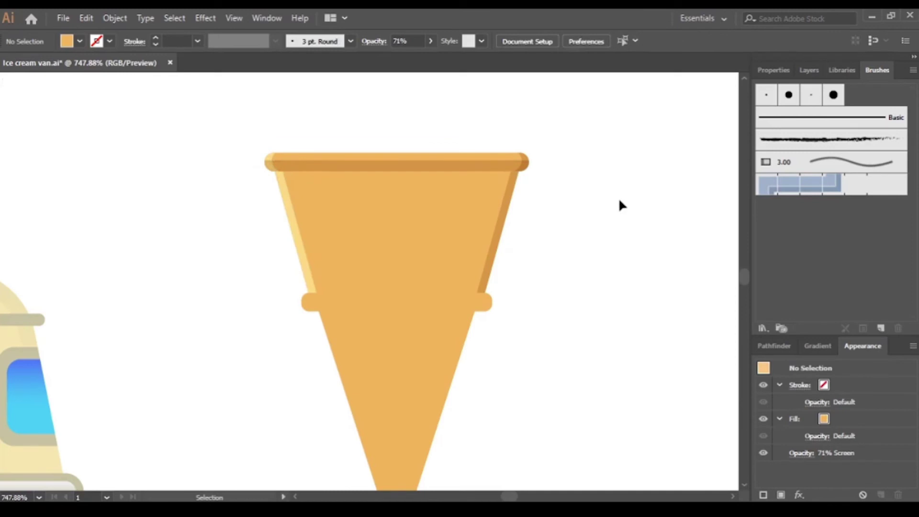
- Select and reselect the cone's middle band
click(397, 302)
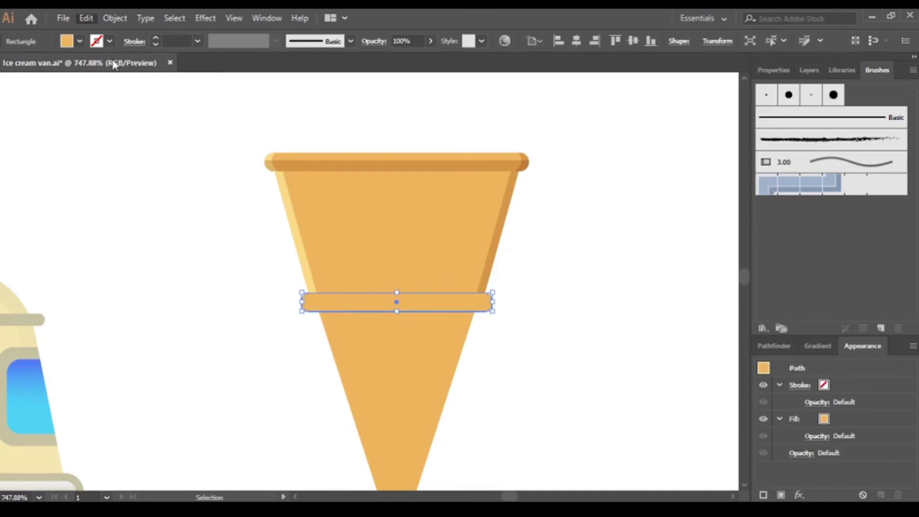
key(v)
click(498, 301)
click(359, 300)
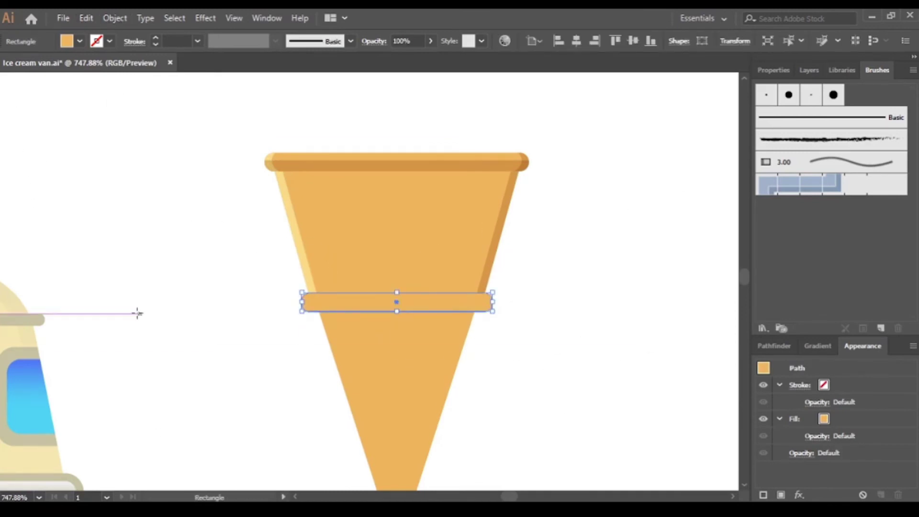
key(ctrl+shift+a)
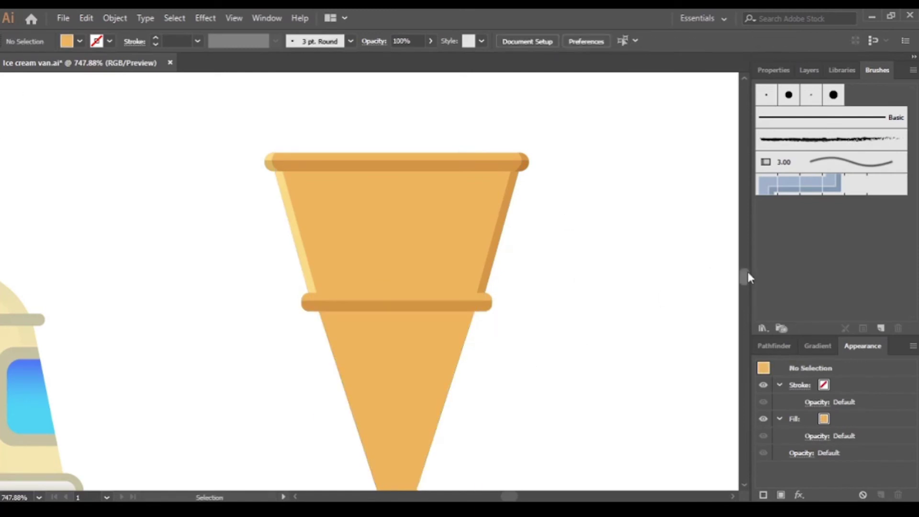
- Cut a top strip from the upper trapezoid using an ellipse and shade it darker
drag(544, 481, 558, 428)
click(357, 215)
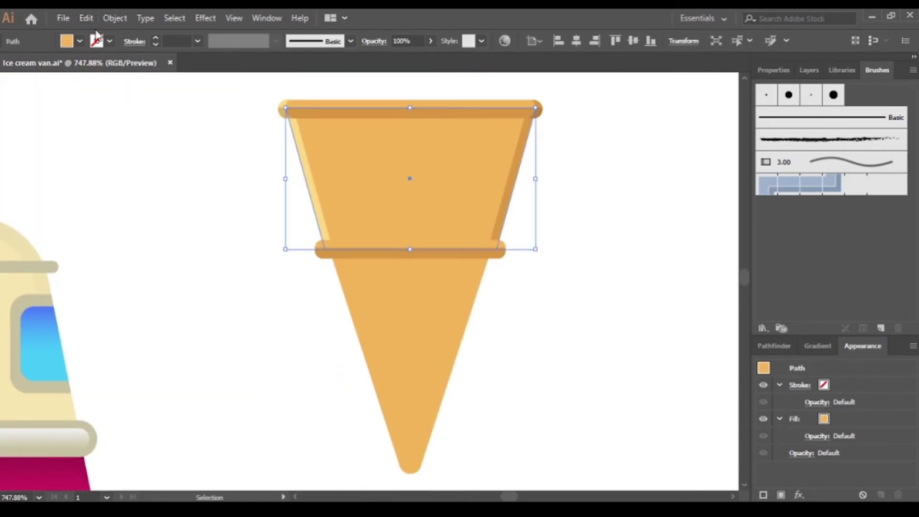
key(l)
drag(410, 178, 563, 229)
shift+click(277, 118)
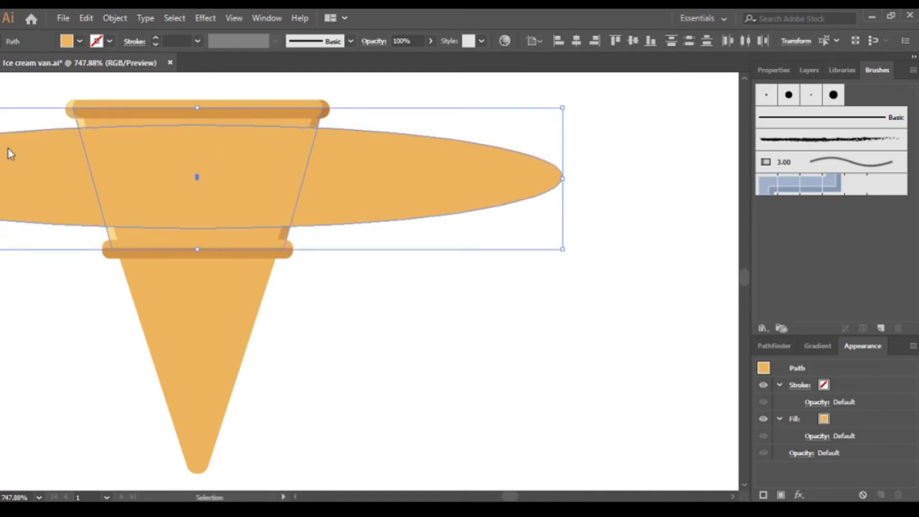
key(shift+m)
alt+click(431, 177)
alt+click(254, 239)
key(i)
click(286, 226)
key(v)
click(489, 280)
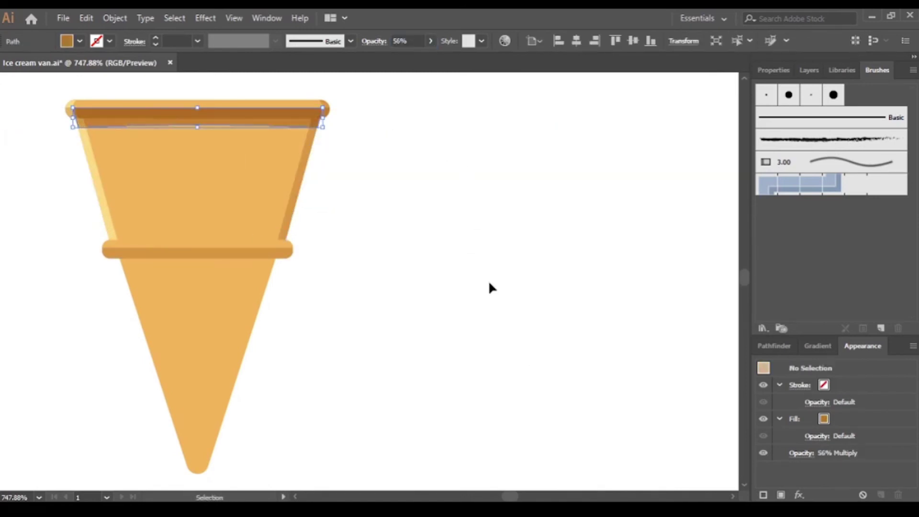
- Build a dark curved shadow inside the cup from a circle and bend its lower edge
scroll(376, 199, up, 3)
click(335, 211)
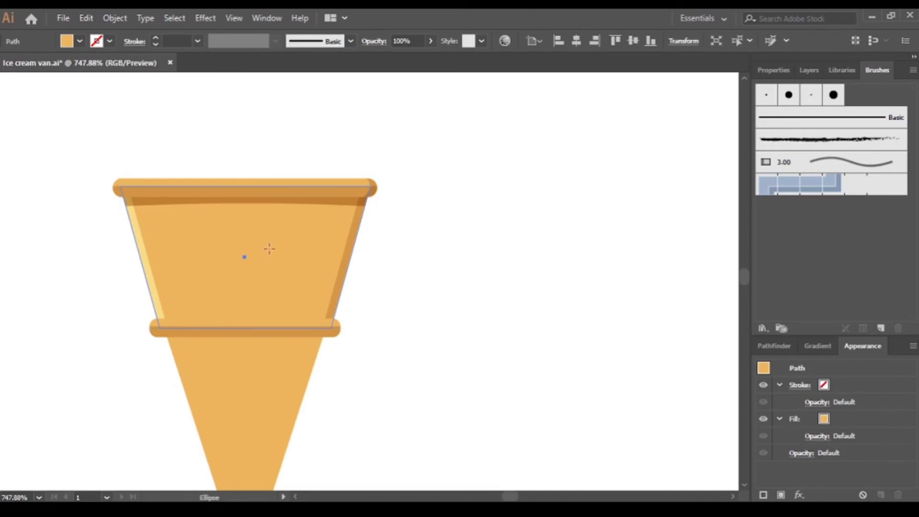
drag(269, 249, 334, 315)
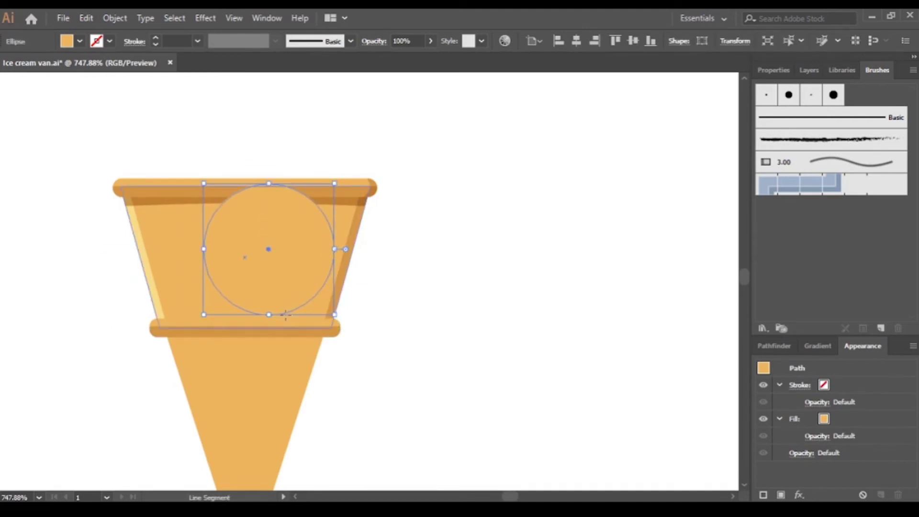
key(v)
shift+click(263, 318)
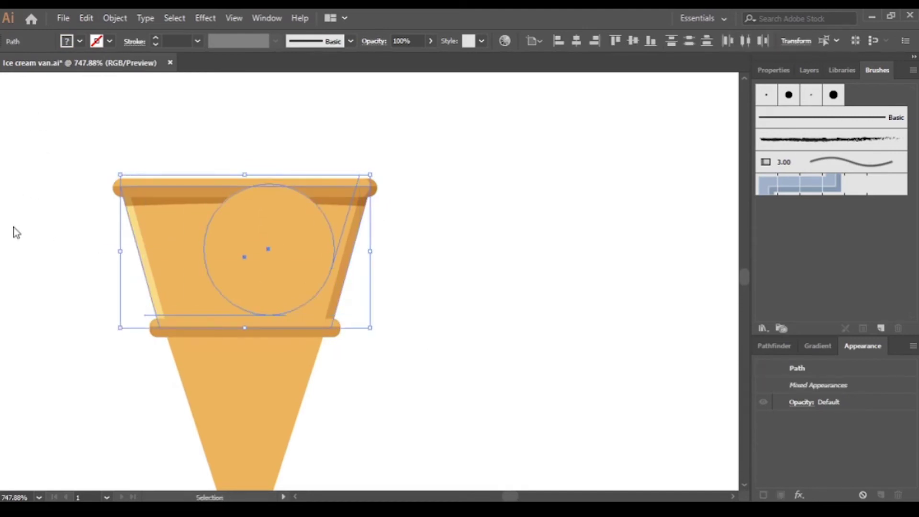
key(shift+m)
click(342, 180)
key(a)
click(462, 306)
click(277, 146)
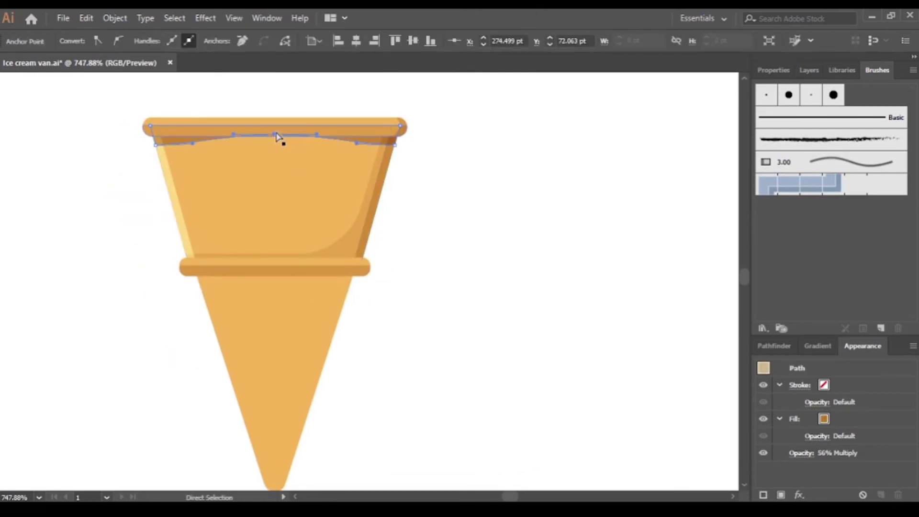
click(480, 207)
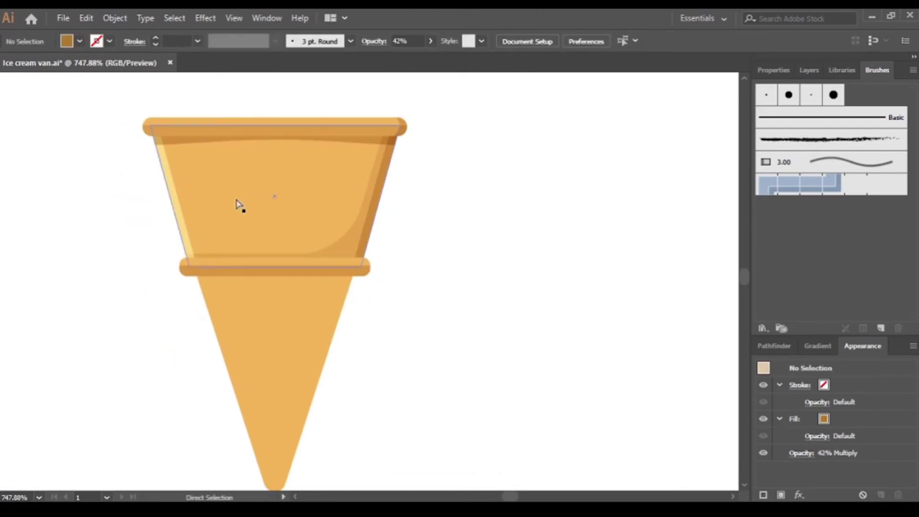
scroll(45, 128, down, 2)
scroll(44, 129, left, 1)
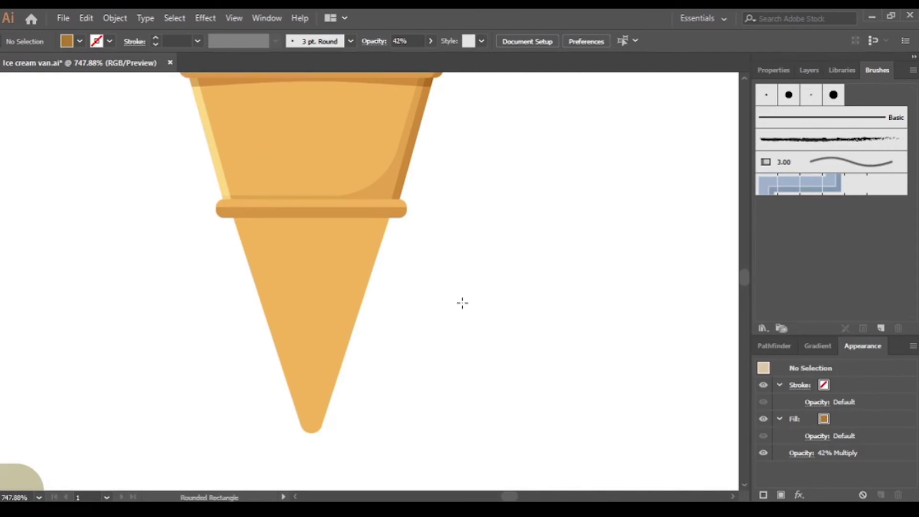
- Draw diagonal brown bars, repeat them in parallel, group them, and add a crossing set
mouse_move(349, 235)
mouse_down()
mouse_move(462, 233)
mouse_move(201, 211)
mouse_up()
key(v)
drag(287, 144, 303, 139)
drag(205, 204, 244, 246)
key(ctrl+d)
key(ctrl+d)
key(ctrl+g)
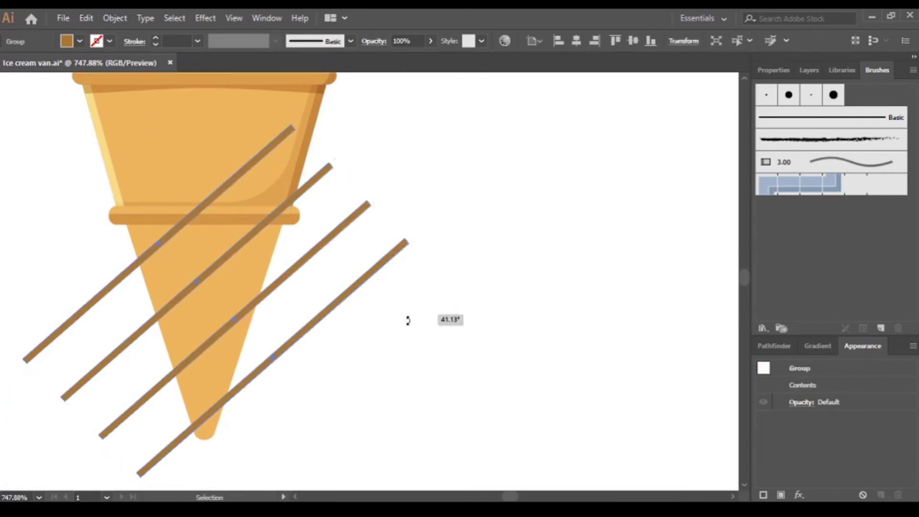
drag(407, 320, 466, 368)
- Recolour the lattice bars light yellow after trying orange and tan
click(226, 99)
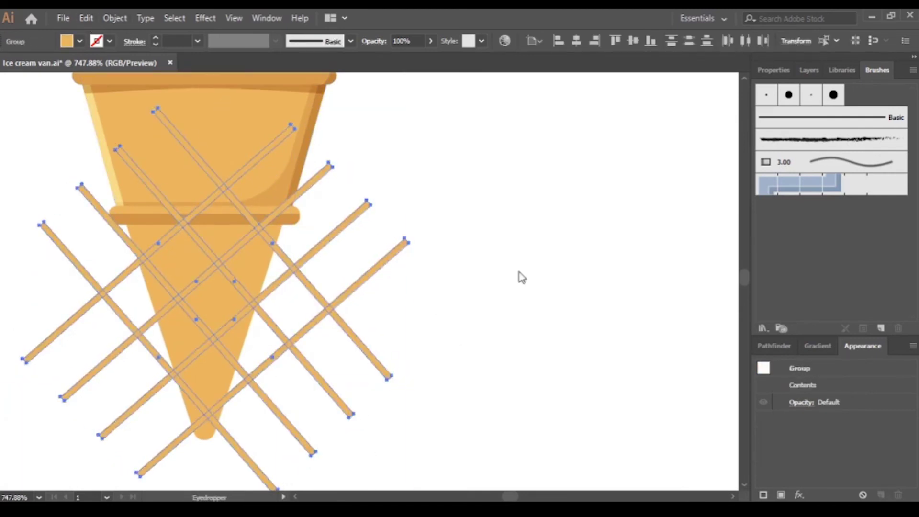
ctrl+click(422, 301)
click(252, 111)
ctrl+click(373, 364)
key(ctrl+z)
click(471, 372)
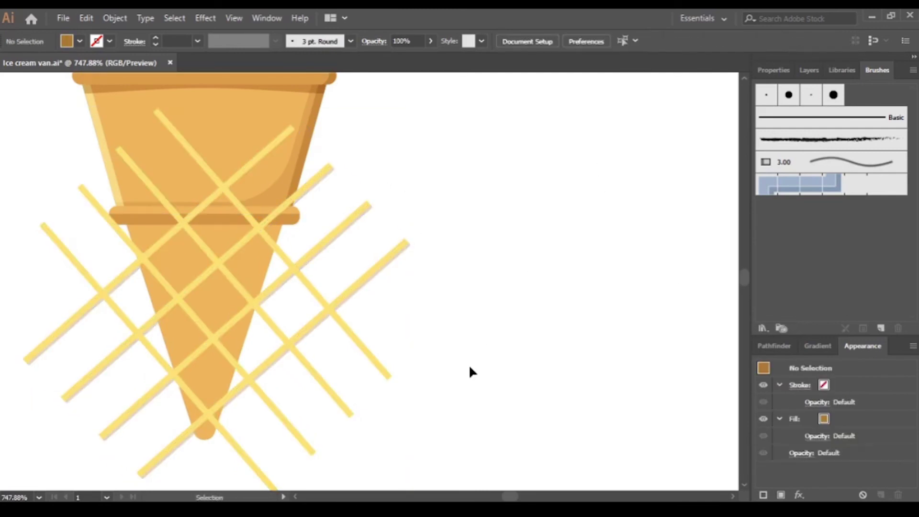
click(349, 333)
key(i)
click(260, 253)
key(ctrl+z)
ctrl+click(415, 306)
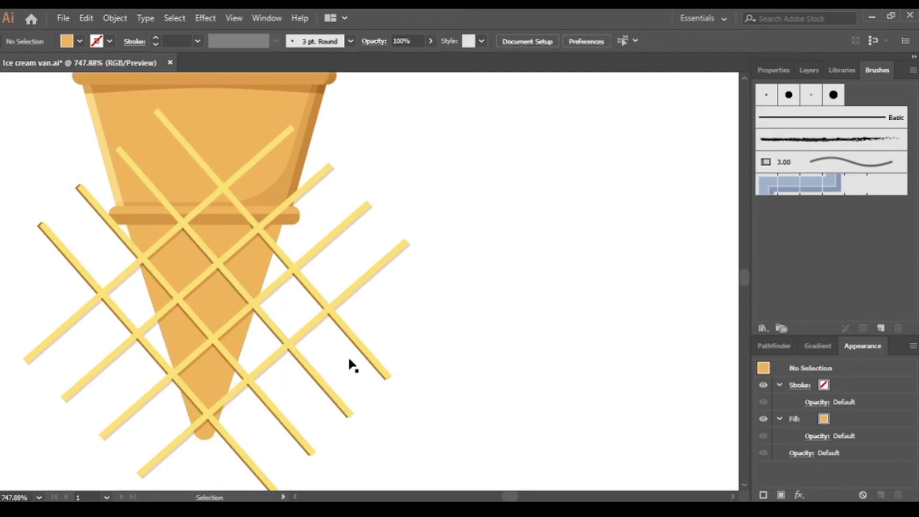
- Clip the waffle bars inside the lower cone part with a clipping mask
click(206, 268)
shift+click(329, 230)
key(ctrl+7)
key(ctrl+minus)
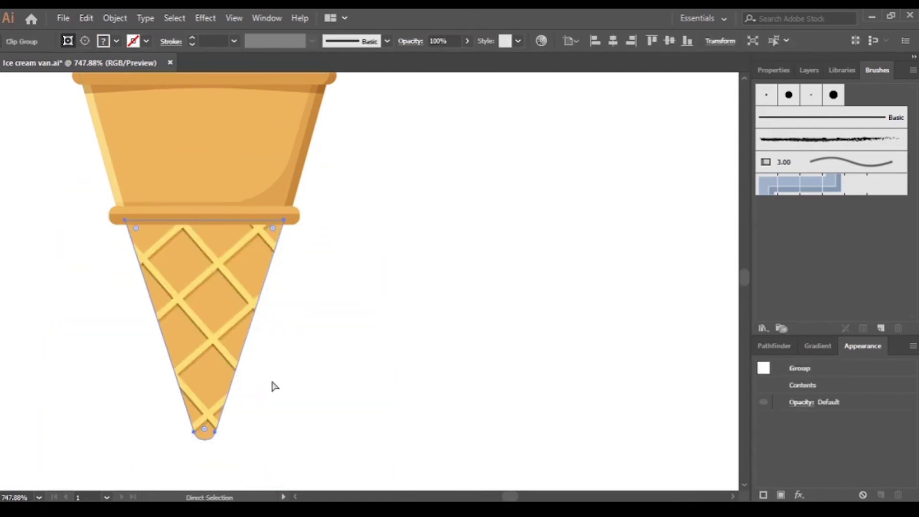
click(446, 365)
scroll(266, 397, up, 5)
- Undo and redo to restore the waffle pattern and shading strip, then zoom out to the van
click(421, 201)
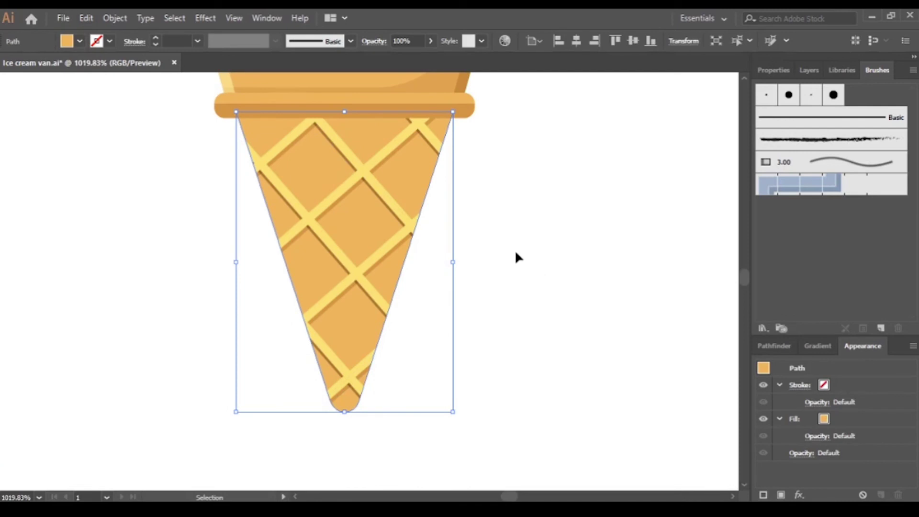
key(shift+m)
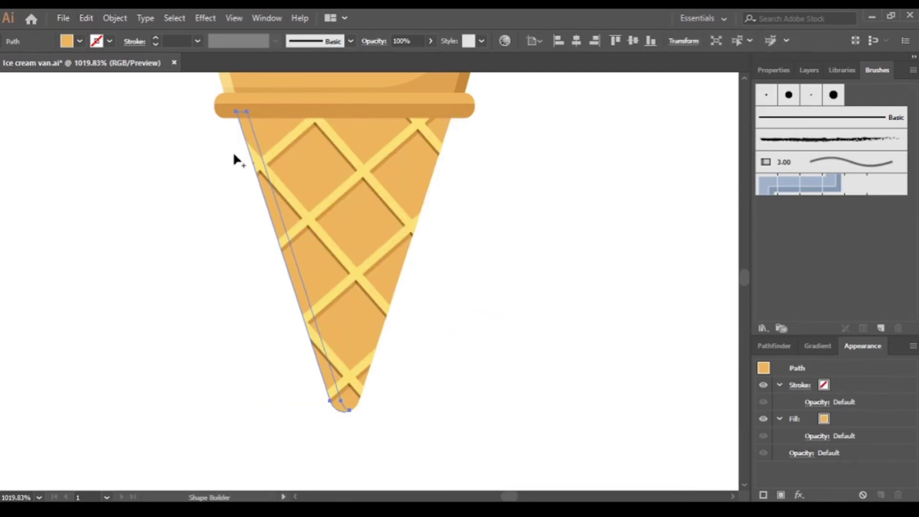
key(v)
key(ctrl+z)
key(ctrl+z)
key(ctrl+z)
key(ctrl+z)
key(ctrl+z)
key(ctrl+z)
key(ctrl+shift+z)
key(ctrl+shift+z)
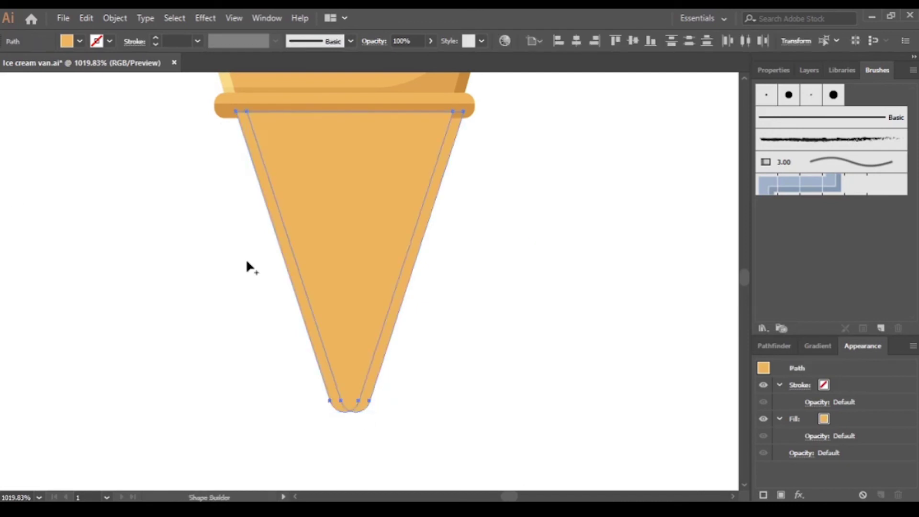
key(ctrl+shift+z)
key(ctrl+shift+z)
mouse_move(531, 225)
mouse_down()
mouse_move(540, 383)
mouse_move(550, 308)
mouse_up()
scroll(550, 308, down, 2)
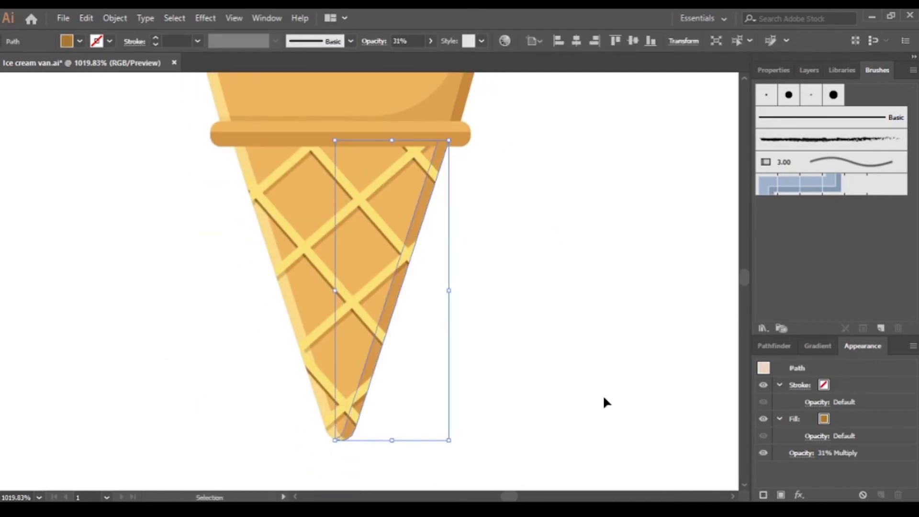
key(ctrl+shift+a)
key(ctrl+minus)
key(ctrl+minus)
key(ctrl+minus)
scroll(197, 205, up, 2)
- Begin the curved swirl-top outline above the cone with the Pen tool
key(p)
click(447, 157)
mouse_move(474, 206)
mouse_down()
mouse_move(449, 229)
mouse_move(421, 196)
mouse_up()
click(446, 157)
- Complete and close the top brown swirl blob above the cone
click(480, 192)
click(488, 231)
drag(479, 193, 515, 191)
drag(395, 231, 338, 242)
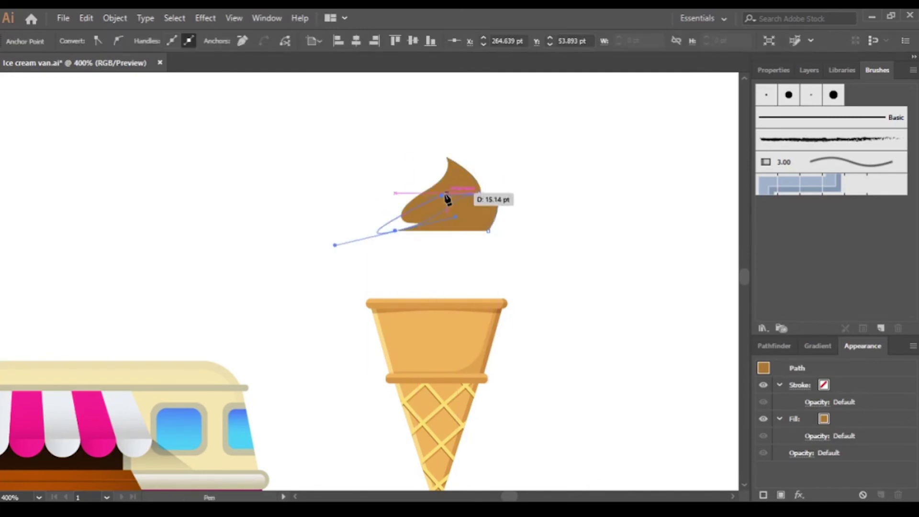
drag(421, 247, 426, 271)
click(488, 231)
ctrl+click(395, 231)
click(551, 257)
- Draw a second, lower swirl layer curving down to the cone rim
key(p)
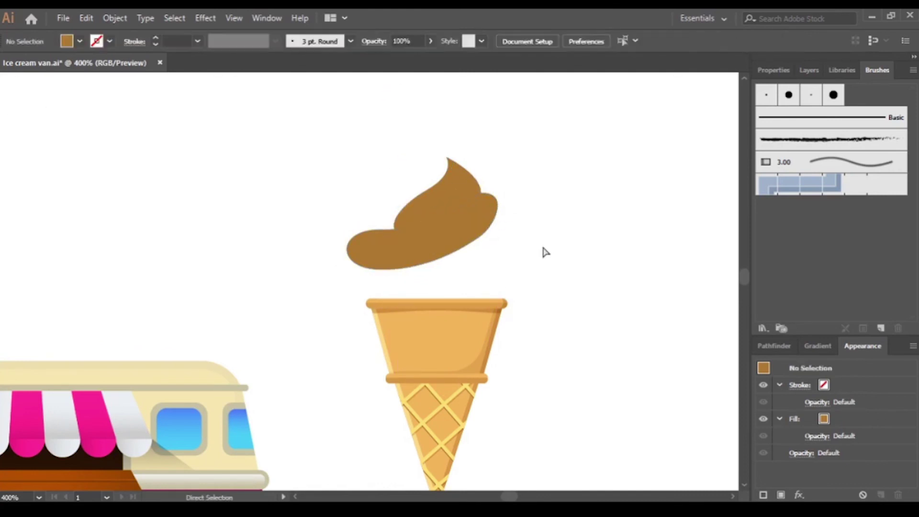
click(490, 218)
drag(413, 313, 368, 325)
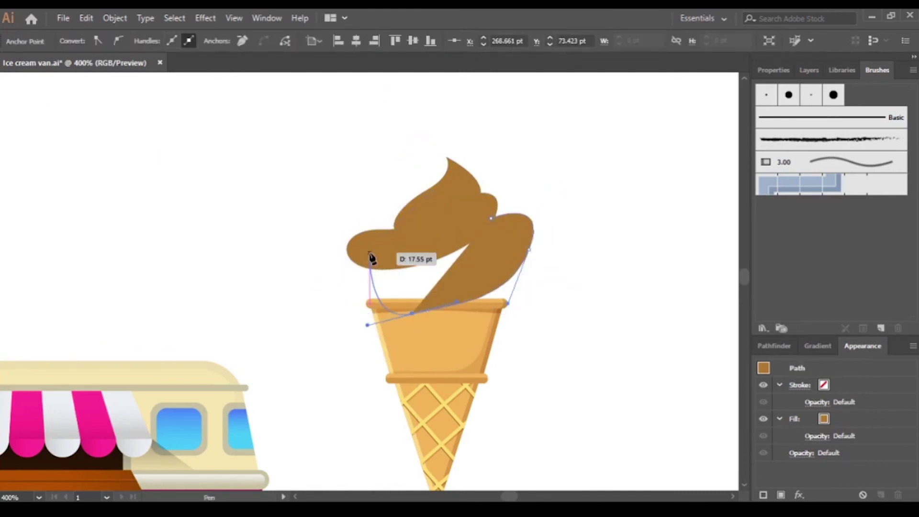
drag(370, 262, 455, 226)
click(530, 249)
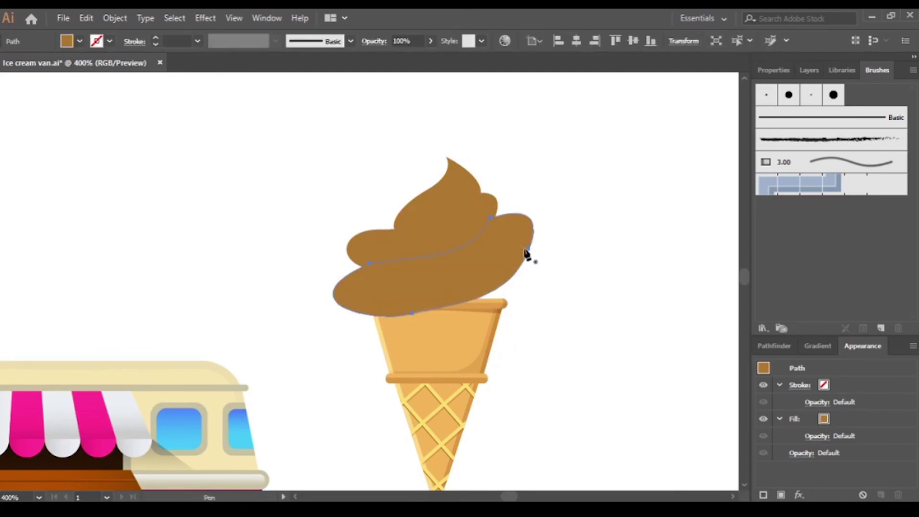
ctrl+click(406, 230)
click(10, 82)
- Raise the lower swirl layer's bottom and reshape it by pulling a curve handle
key(v)
click(479, 249)
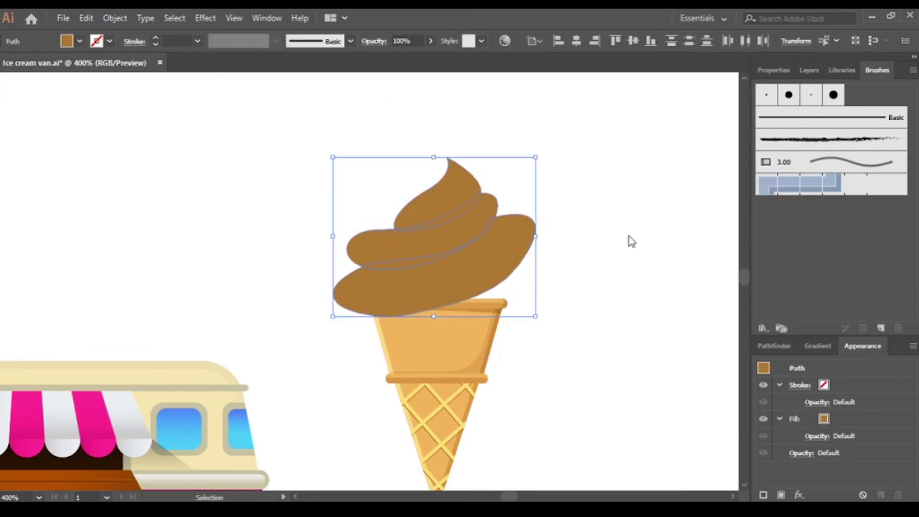
click(462, 376)
click(374, 302)
drag(435, 320, 435, 297)
click(31, 82)
key(a)
drag(287, 293, 298, 267)
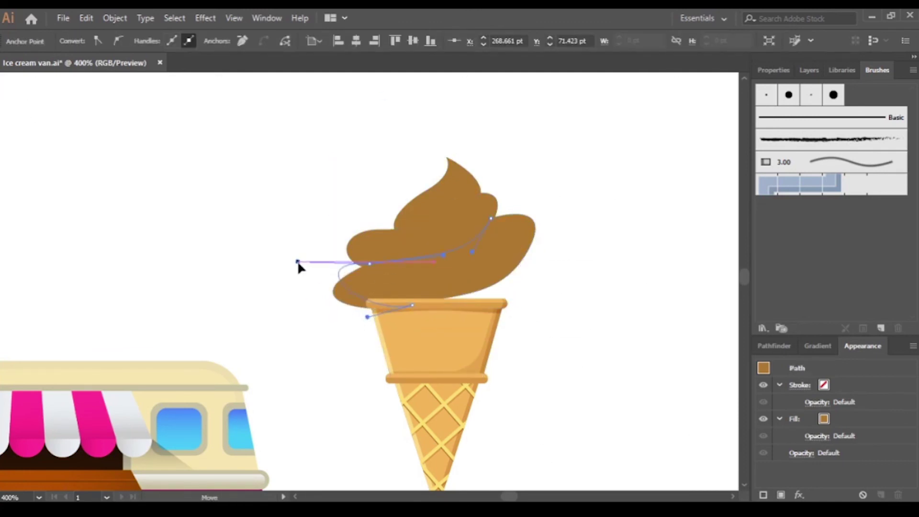
- Draw a third swirl layer over the right side and select all swirl layers together
key(p)
drag(551, 270, 538, 304)
drag(464, 314, 503, 304)
drag(448, 276, 517, 255)
key(v)
drag(649, 270, 496, 261)
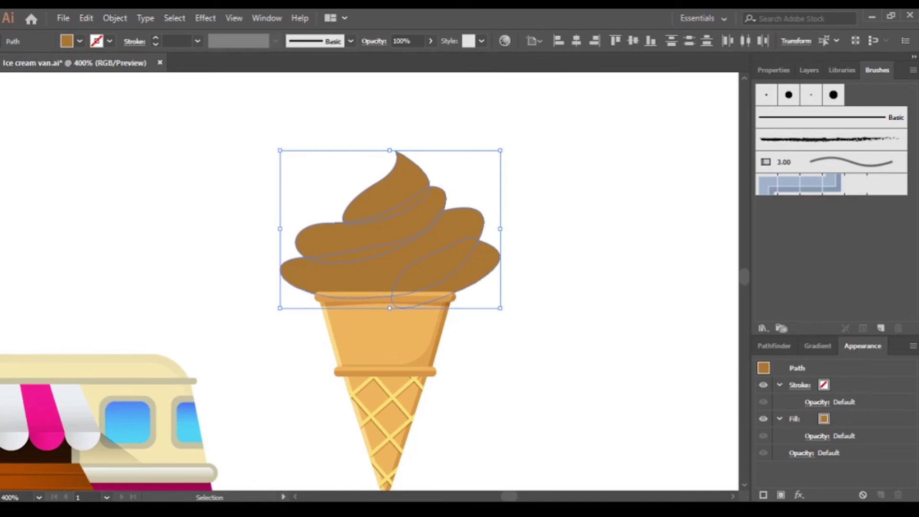
- Fill the swirl pink and nudge the top swirl piece down and right
click(420, 212)
click(718, 403)
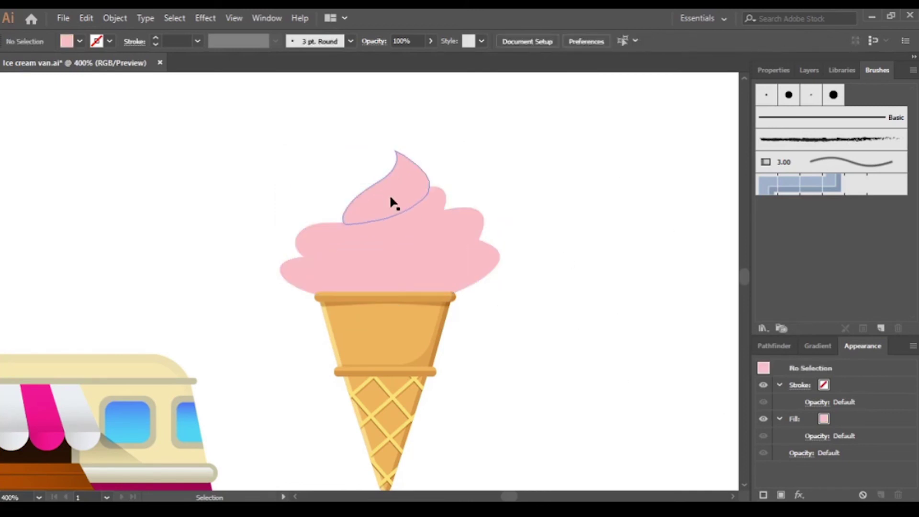
click(404, 186)
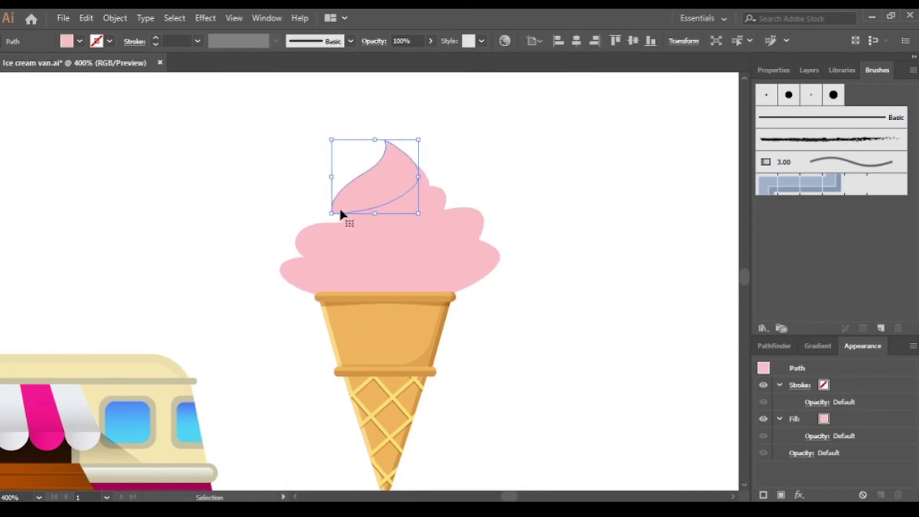
drag(330, 213, 342, 225)
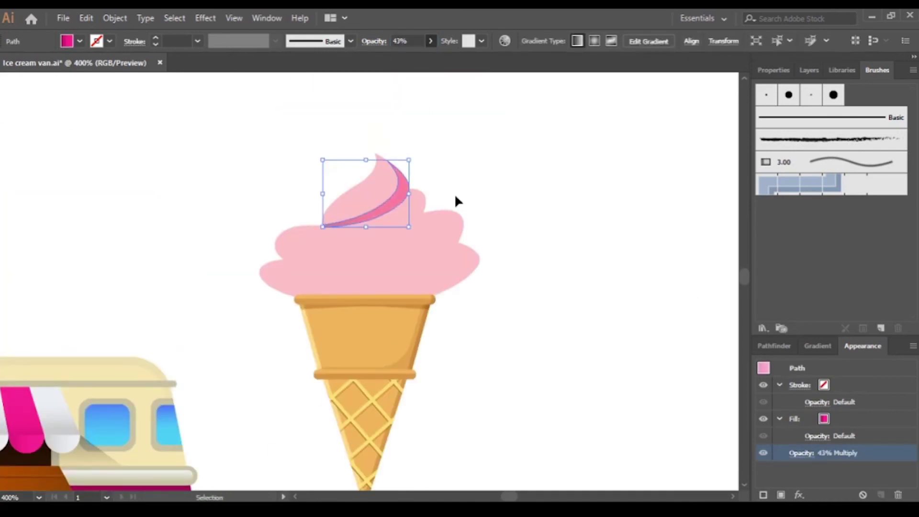
- Add darker pink shading copies to the lower and right swirl layers
key(ctrl+z)
click(186, 246)
click(360, 246)
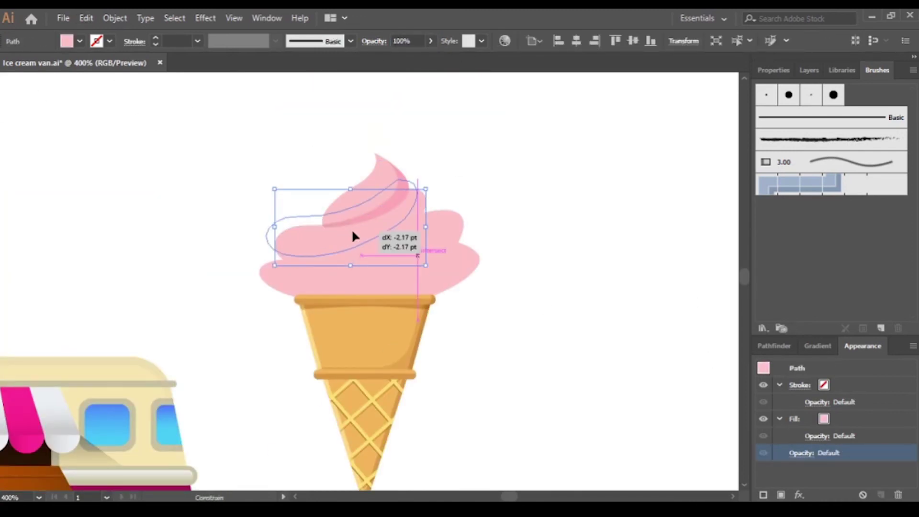
click(451, 261)
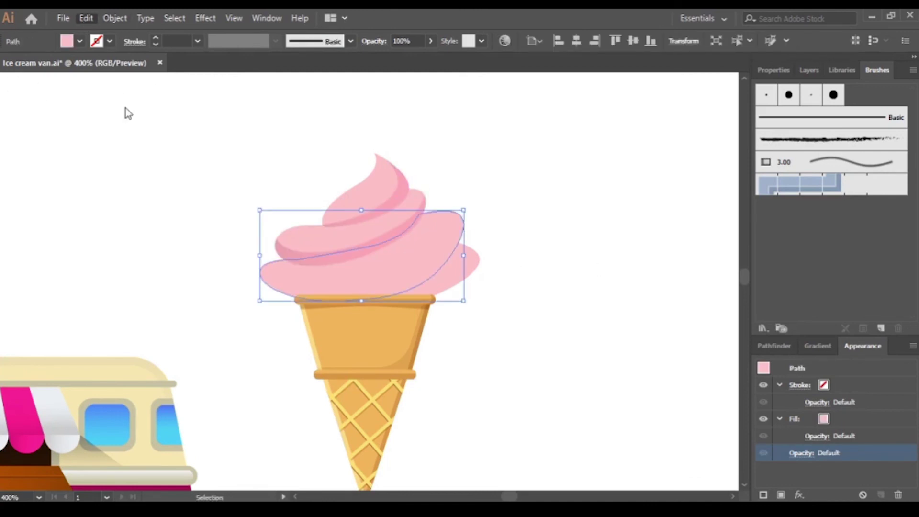
drag(415, 250, 431, 232)
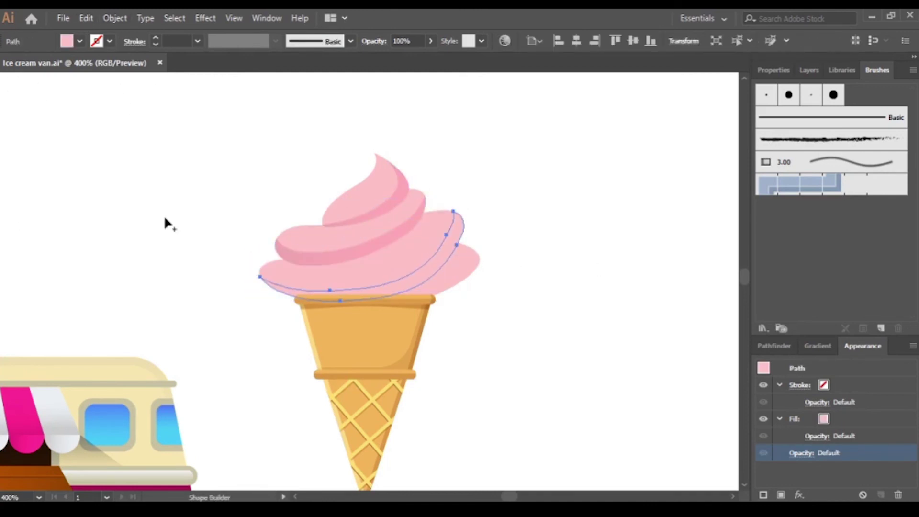
shift+click(412, 268)
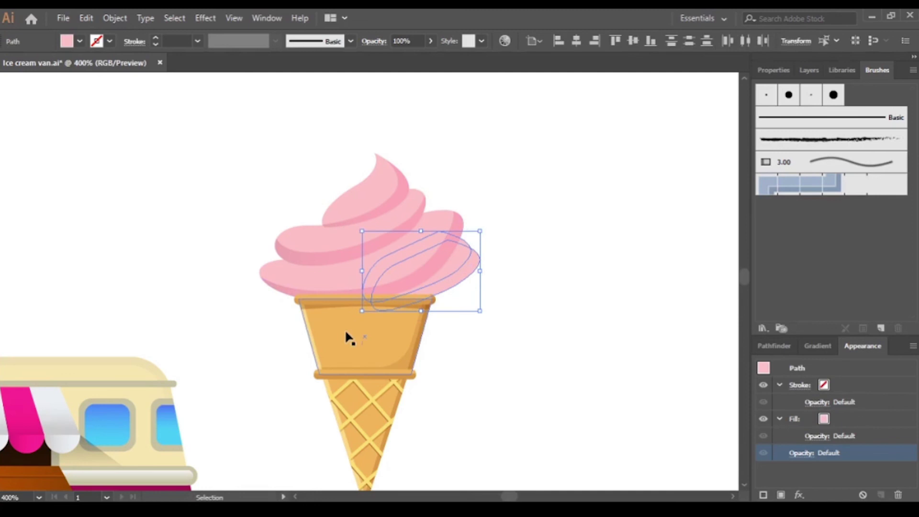
- Pen a white, 64% opacity highlight shape on the top swirl layer
key(ctrl+shift+a)
drag(542, 349, 564, 318)
click(389, 159)
click(356, 182)
click(390, 159)
key(ctrl+equal)
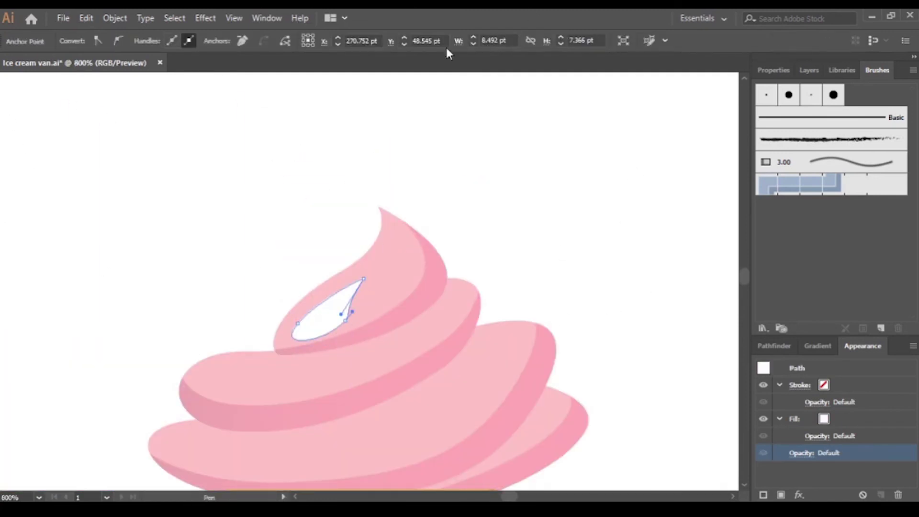
key(ctrl+shift+a)
- Pen a second white highlight on the middle swirl layer with matching transparency
scroll(618, 365, down, 3)
key(p)
click(354, 287)
click(332, 283)
click(266, 294)
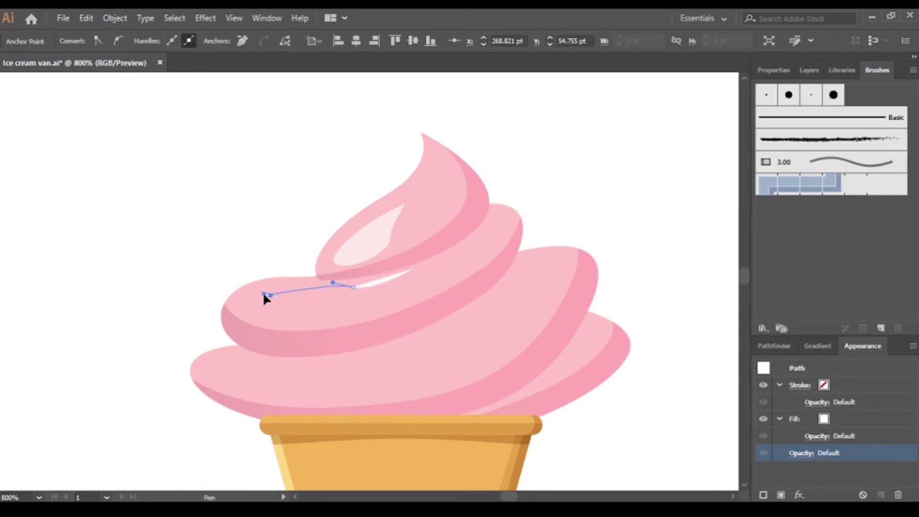
click(411, 271)
click(275, 322)
key(i)
click(404, 219)
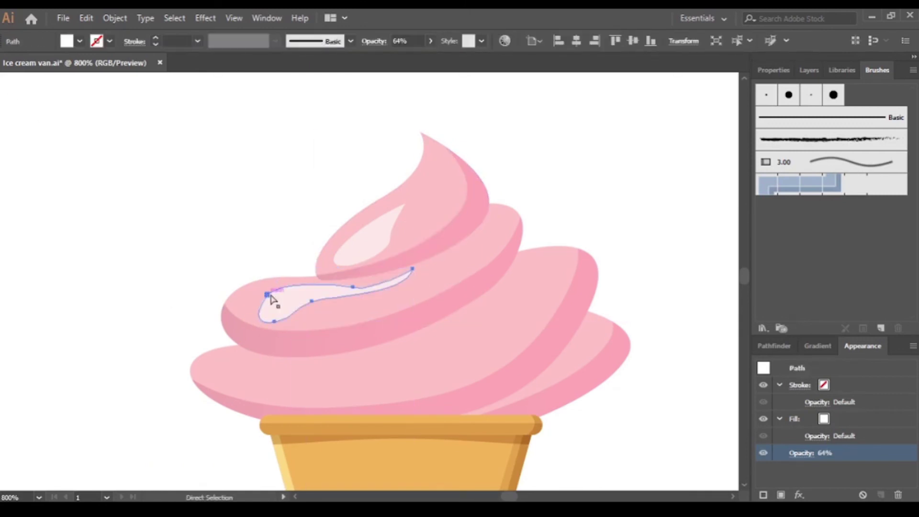
- Pen a curved white highlight on the lowest swirl layer with matching transparency
key(ctrl+shift+a)
scroll(169, 265, down, 3)
click(250, 300)
click(205, 316)
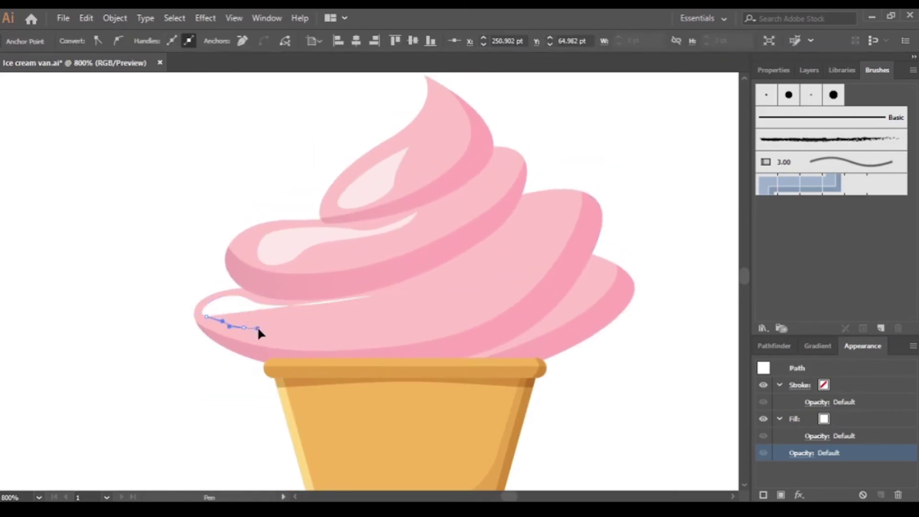
drag(244, 328, 263, 324)
click(374, 296)
click(250, 301)
key(i)
click(302, 240)
- Tilt the grouped ice cream sideways and set it above the van roof
key(ctrl+minus)
key(ctrl+minus)
key(ctrl+minus)
key(v)
click(297, 454)
mouse_move(297, 454)
mouse_down()
mouse_move(554, 410)
mouse_move(427, 318)
mouse_up()
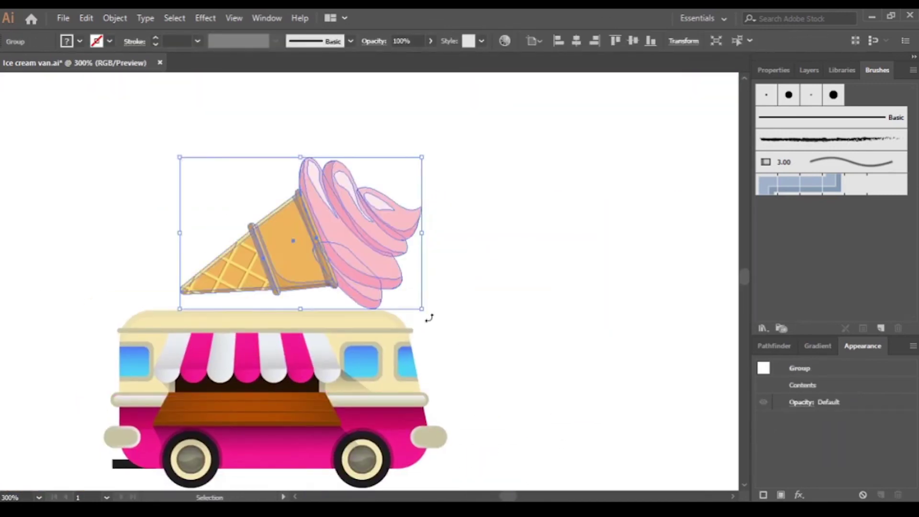
- Draw a post rectangle between the cone and roof, filled with the cone's orange
click(550, 347)
scroll(335, 249, up, 5)
key(m)
drag(437, 241, 455, 320)
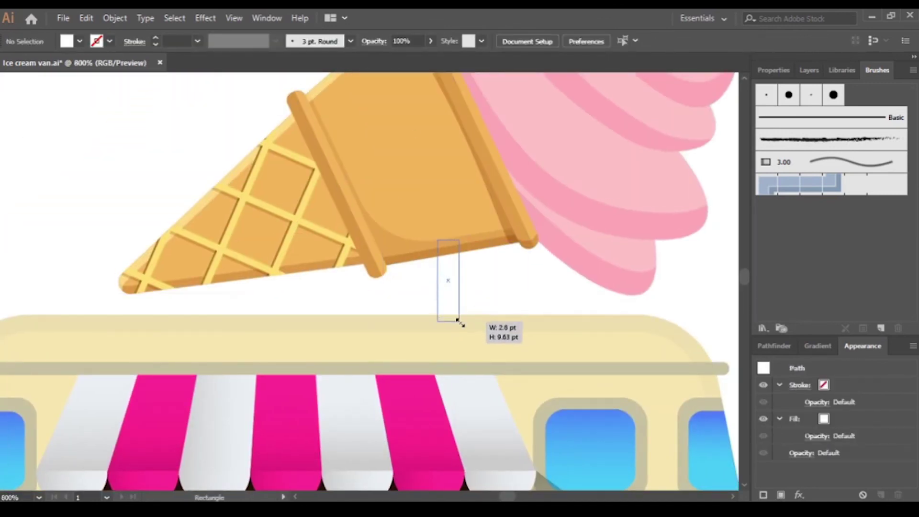
key(i)
click(544, 247)
scroll(474, 291, up, 5)
key(alt+Left)
- Shade the post's right strip darker using Shape Builder
key(shift+m)
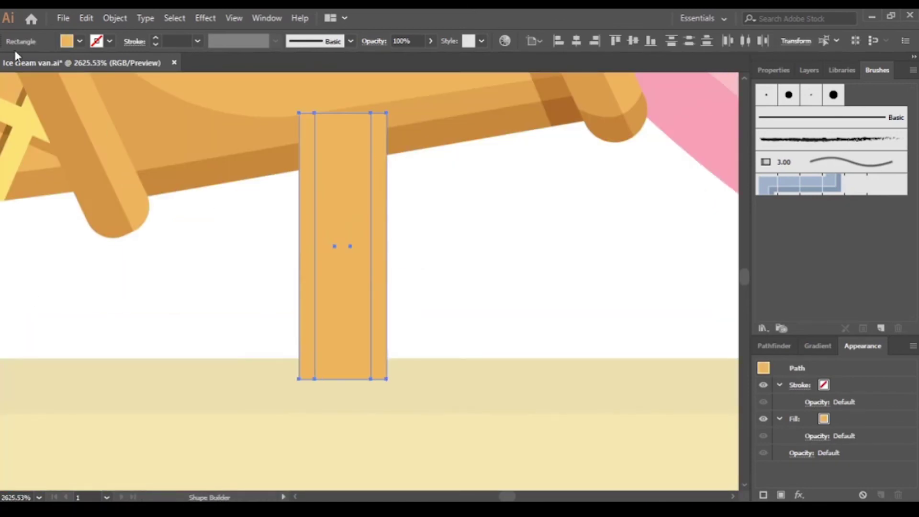
mouse_move(306, 287)
mouse_down()
mouse_move(354, 287)
mouse_move(199, 297)
mouse_up()
click(381, 349)
key(ctrl+minus)
key(ctrl+minus)
key(ctrl+minus)
scroll(365, 277, up, 5)
- Round the post's foot with an ellipse trimmed by Shape Builder
double_click(225, 313)
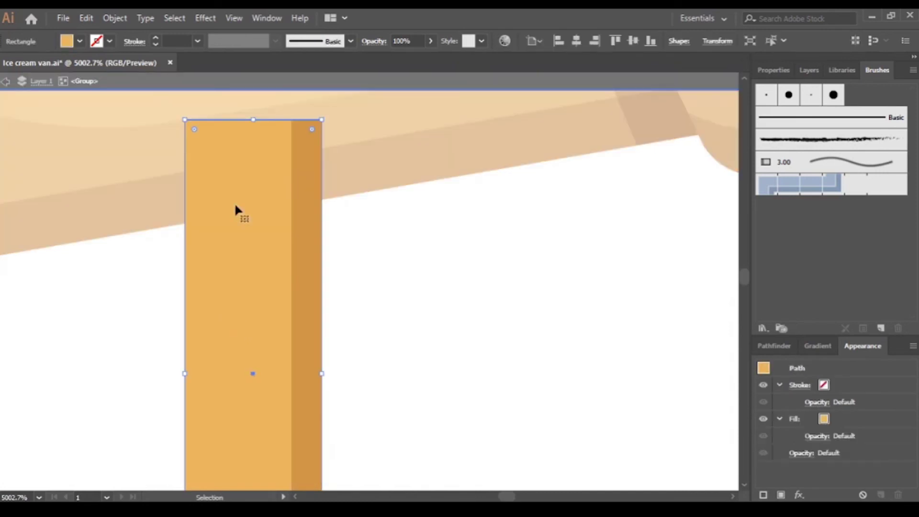
drag(337, 154, 434, 229)
drag(260, 102, 252, 360)
key(shift+m)
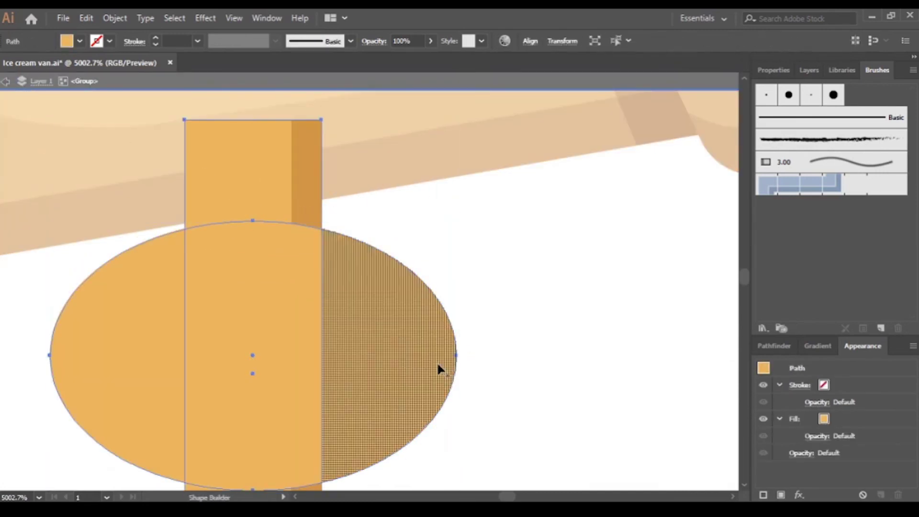
alt+click(439, 367)
alt+click(115, 354)
- Alt-drag a copy of the post to the left under the cone
key(Escape)
key(v)
key(ctrl+minus)
key(ctrl+minus)
key(ctrl+minus)
drag(510, 349, 75, 400)
key(ctrl+minus)
key(ctrl+minus)
key(ctrl+minus)
click(669, 263)
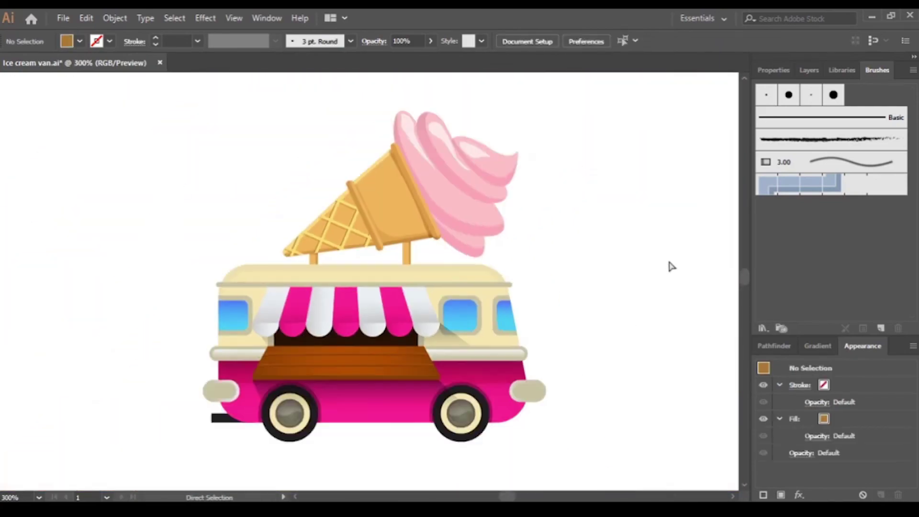